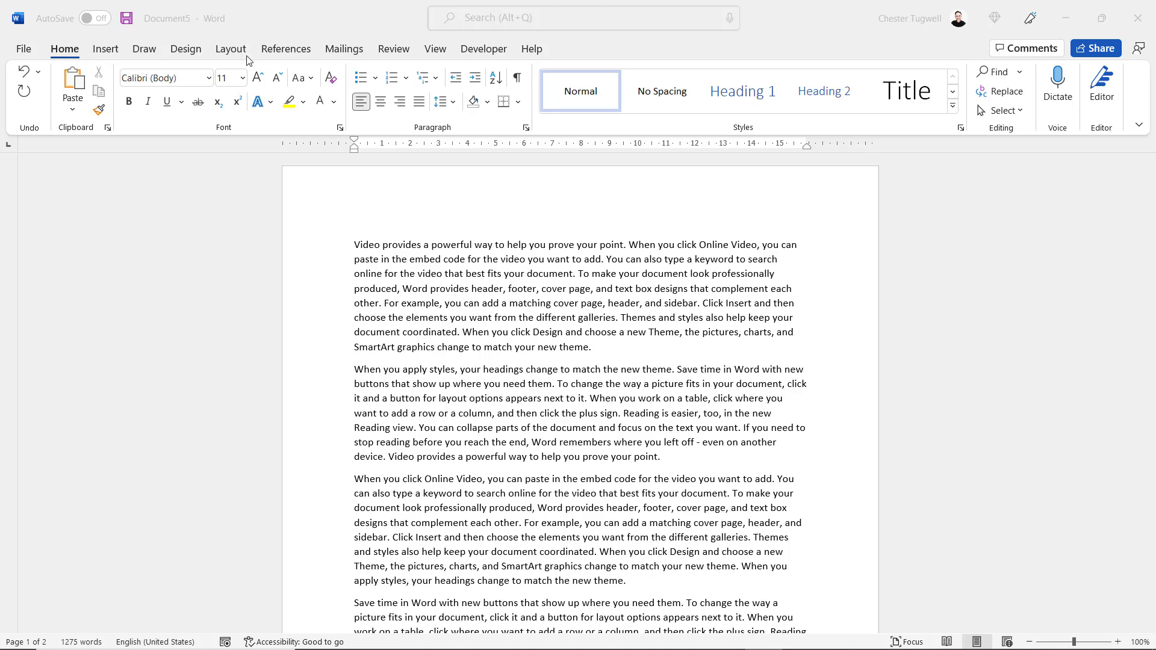
Add a custom picture watermark from the Desktop file Large, keeping the Auto scale and Washout enabled
{"action": "left_click", "coordinate": [187, 49]}
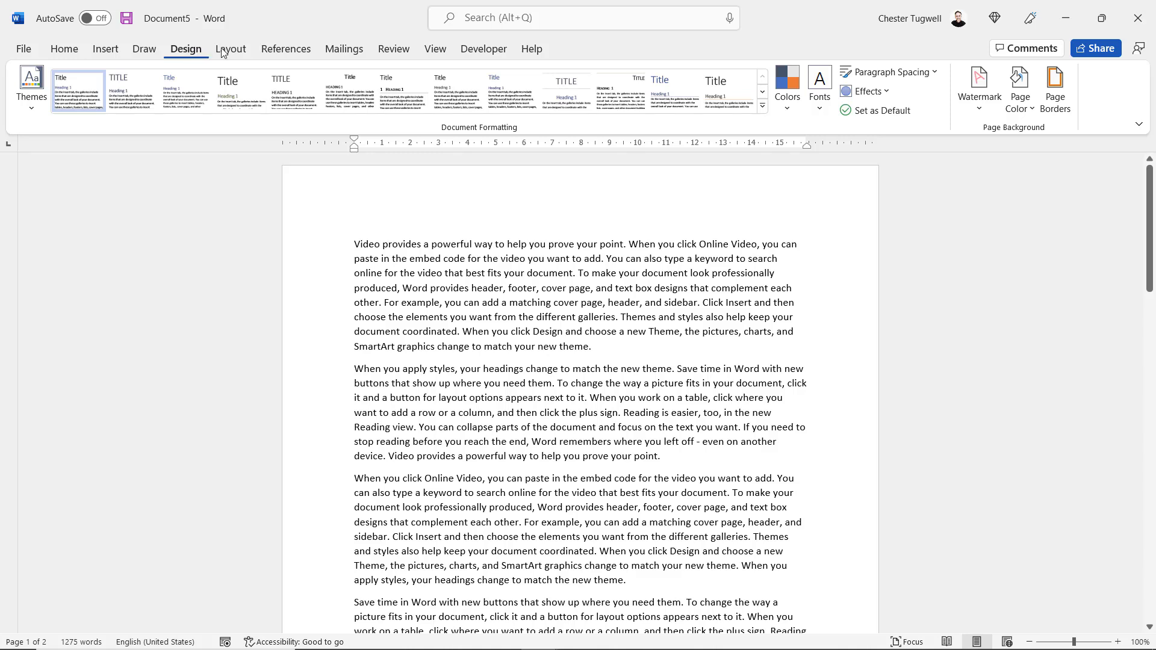
{"action": "left_click", "coordinate": [982, 105]}
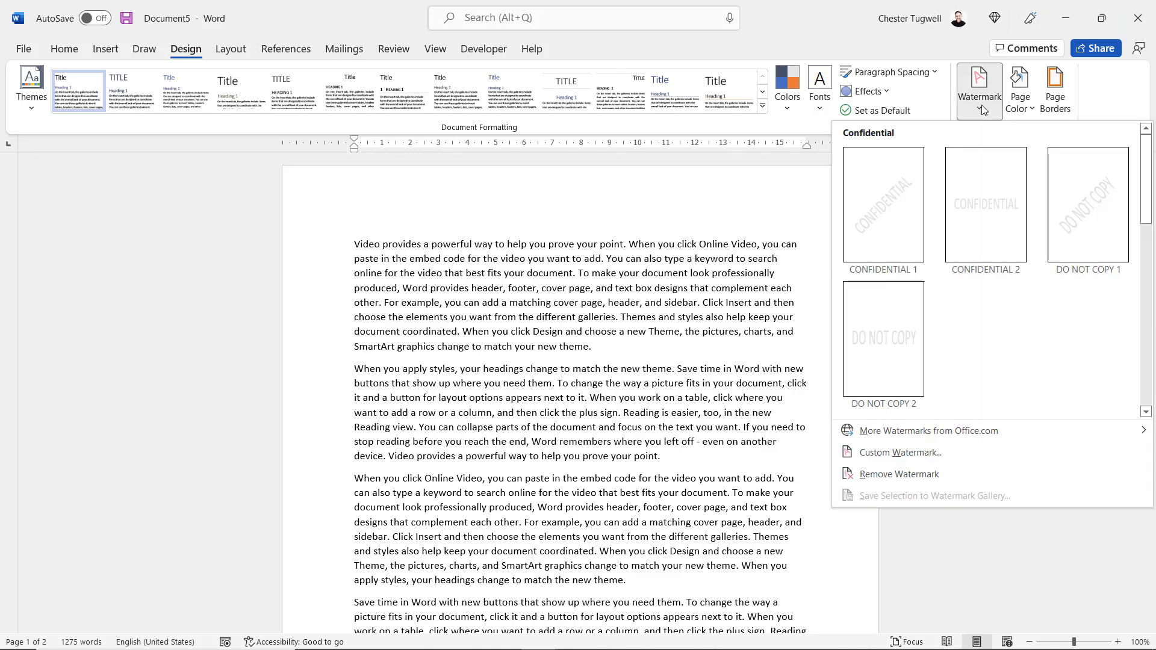
{"action": "left_click", "coordinate": [897, 452]}
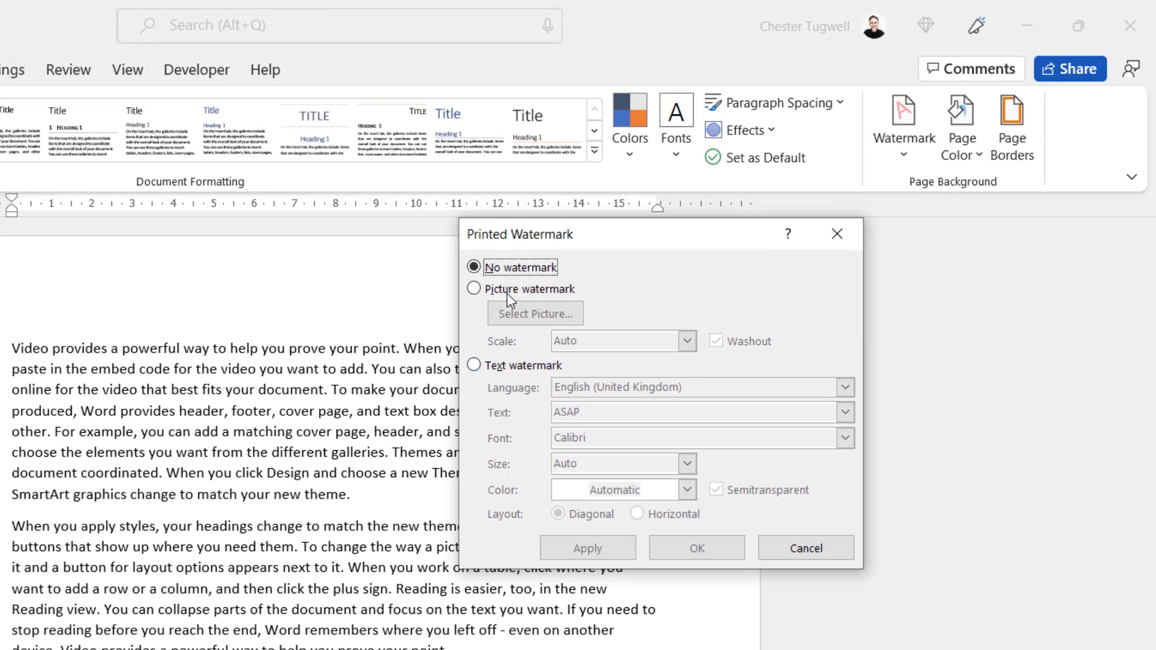
{"action": "left_click", "coordinate": [474, 290]}
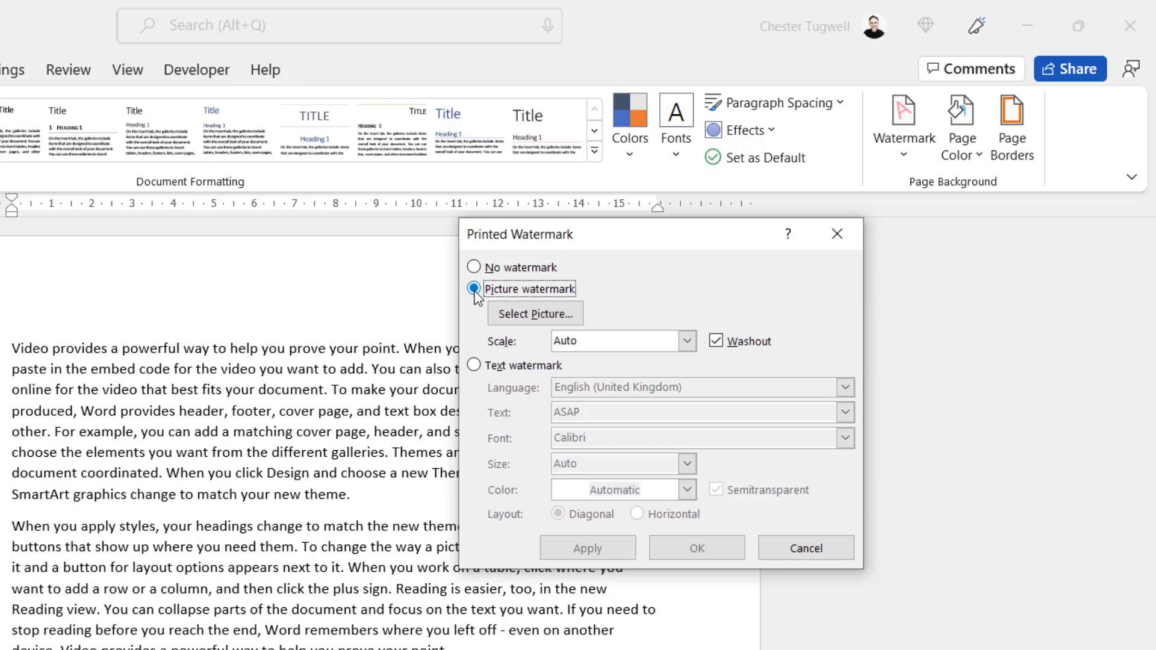
{"action": "left_click", "coordinate": [532, 310]}
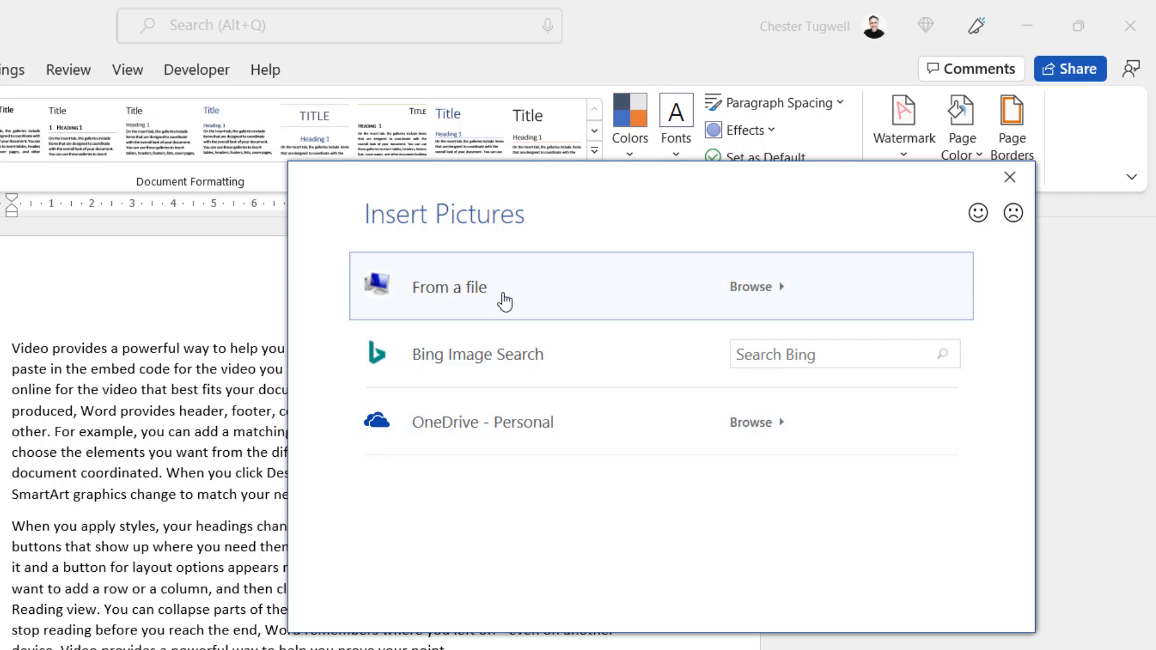
{"action": "left_click", "coordinate": [506, 304]}
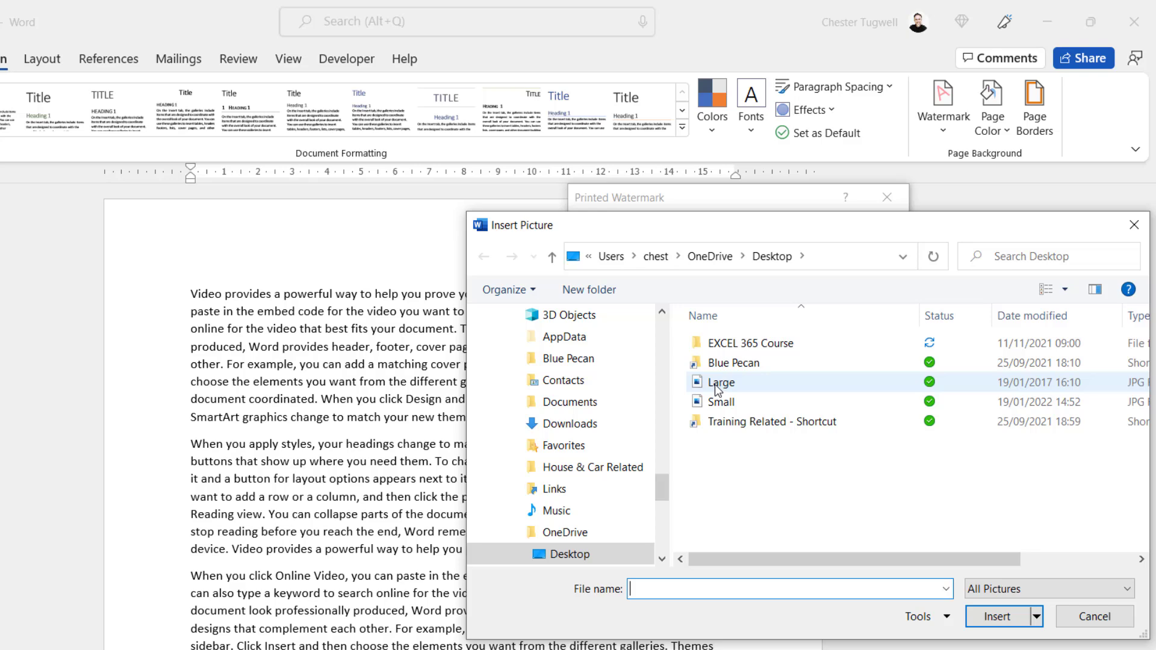
{"action": "left_click", "coordinate": [717, 384]}
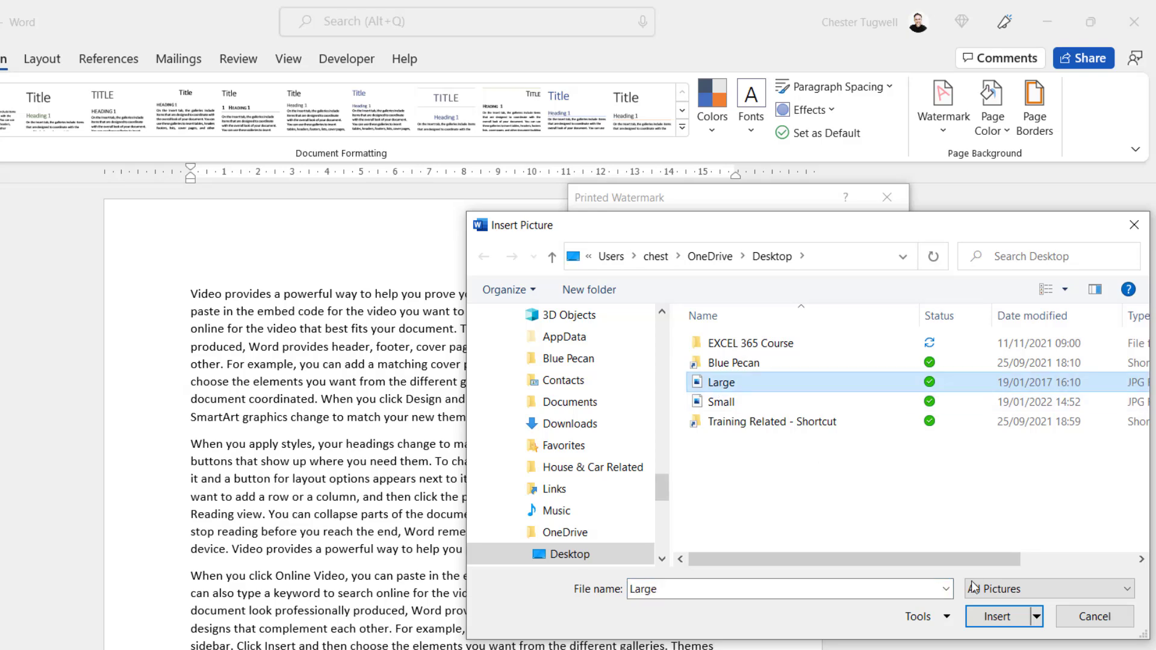
{"action": "left_click", "coordinate": [991, 615]}
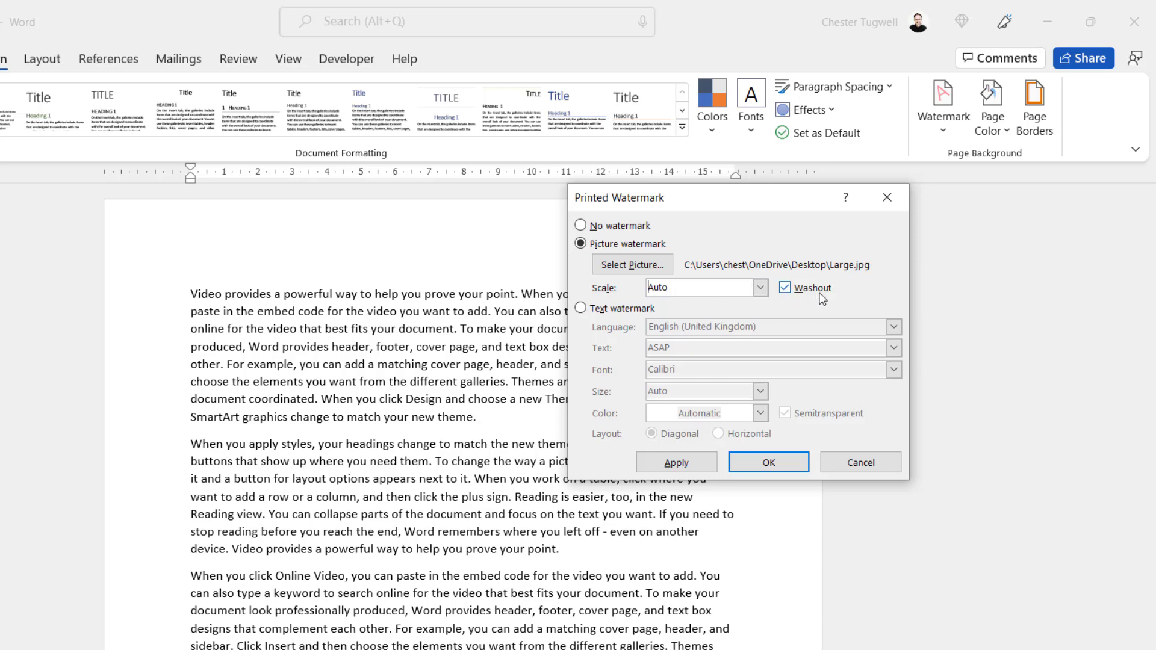
{"action": "left_click", "coordinate": [764, 463]}
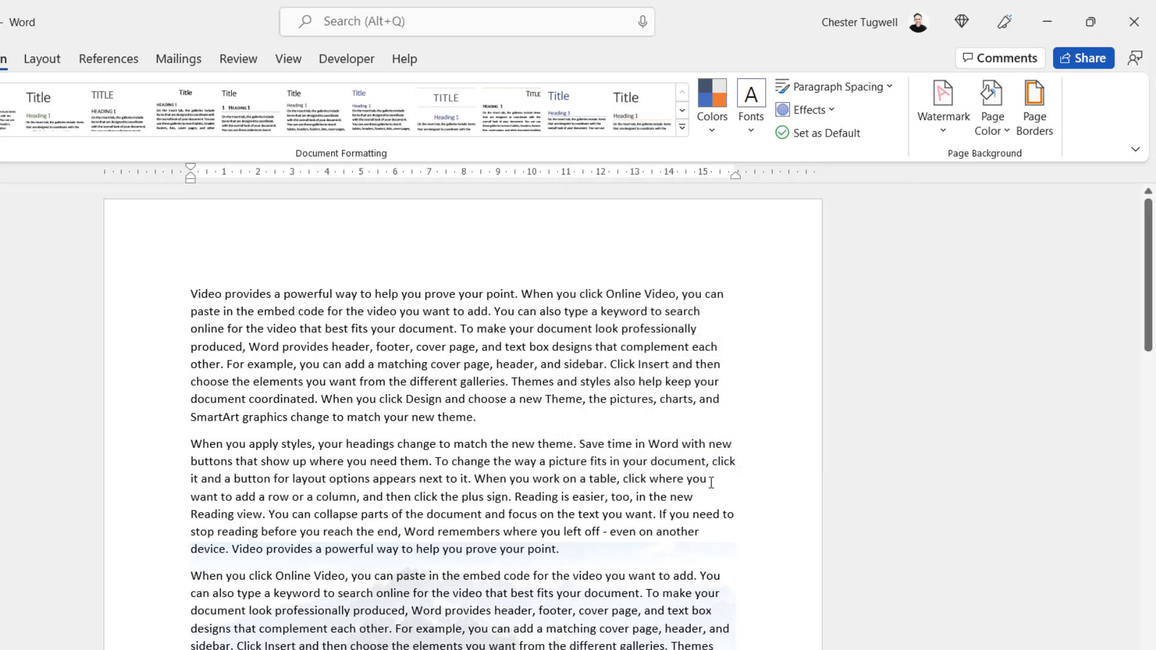
{"action": "scroll", "coordinate": [671, 487], "scroll_direction": "down", "scroll_amount": 3}
{"action": "scroll", "coordinate": [675, 486], "scroll_direction": "down", "scroll_amount": 2}
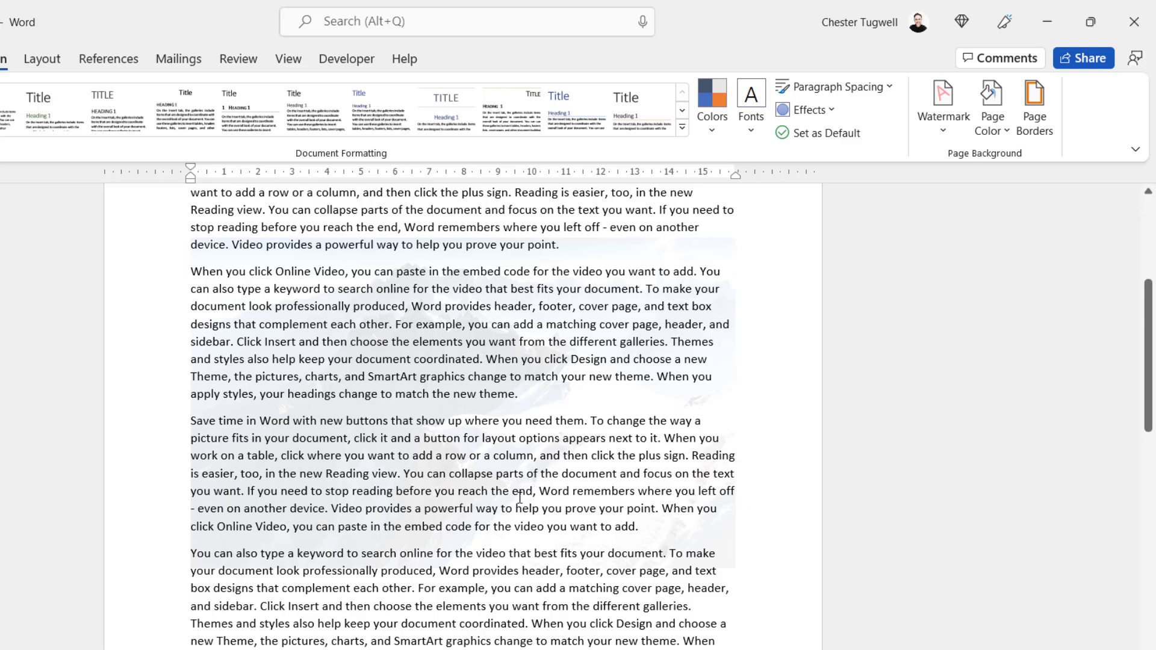
Set the picture watermark's scale to 100% and turn off Washout, checking the result on both pages
{"action": "left_click", "coordinate": [943, 133]}
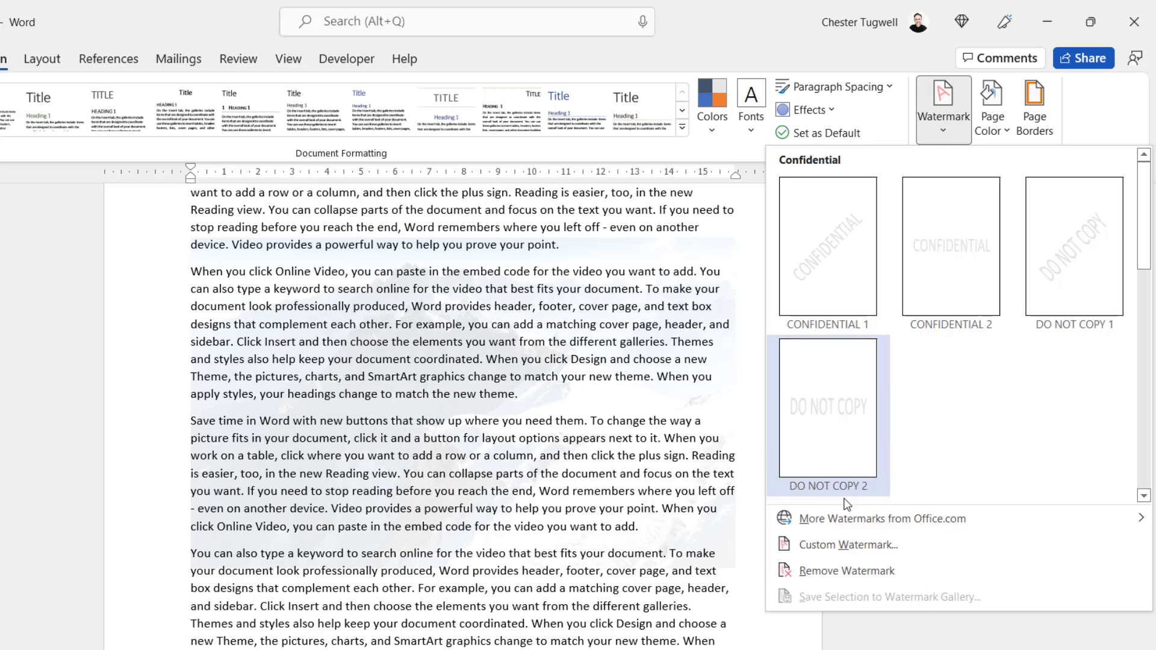
{"action": "left_click", "coordinate": [846, 544]}
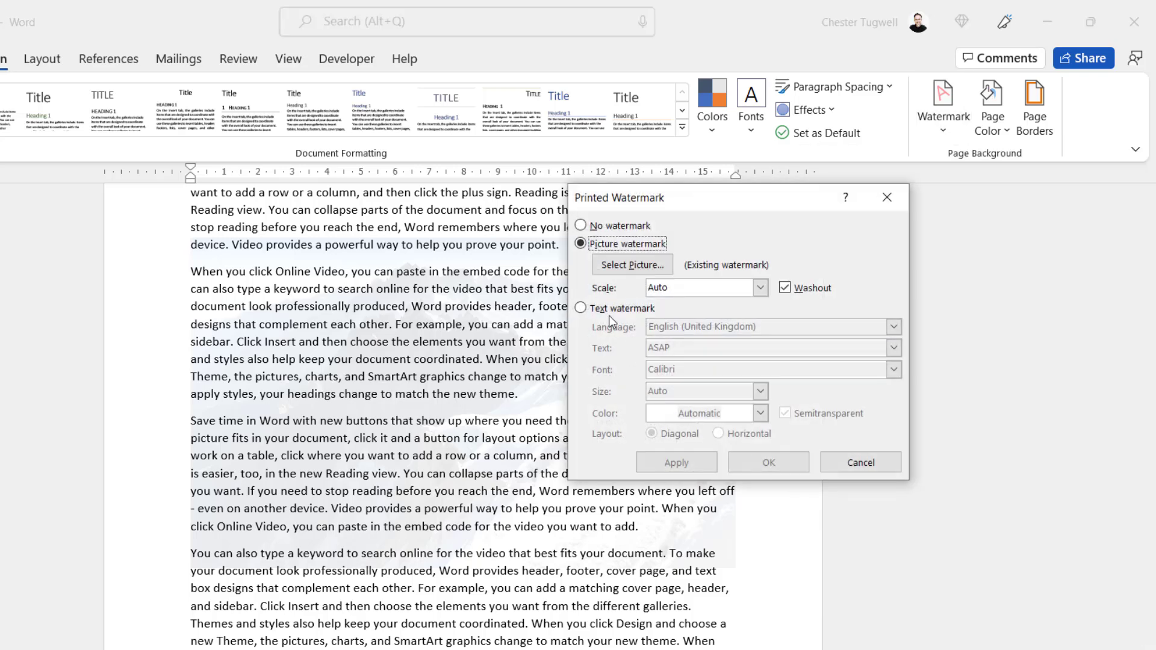
{"action": "left_click", "coordinate": [760, 289]}
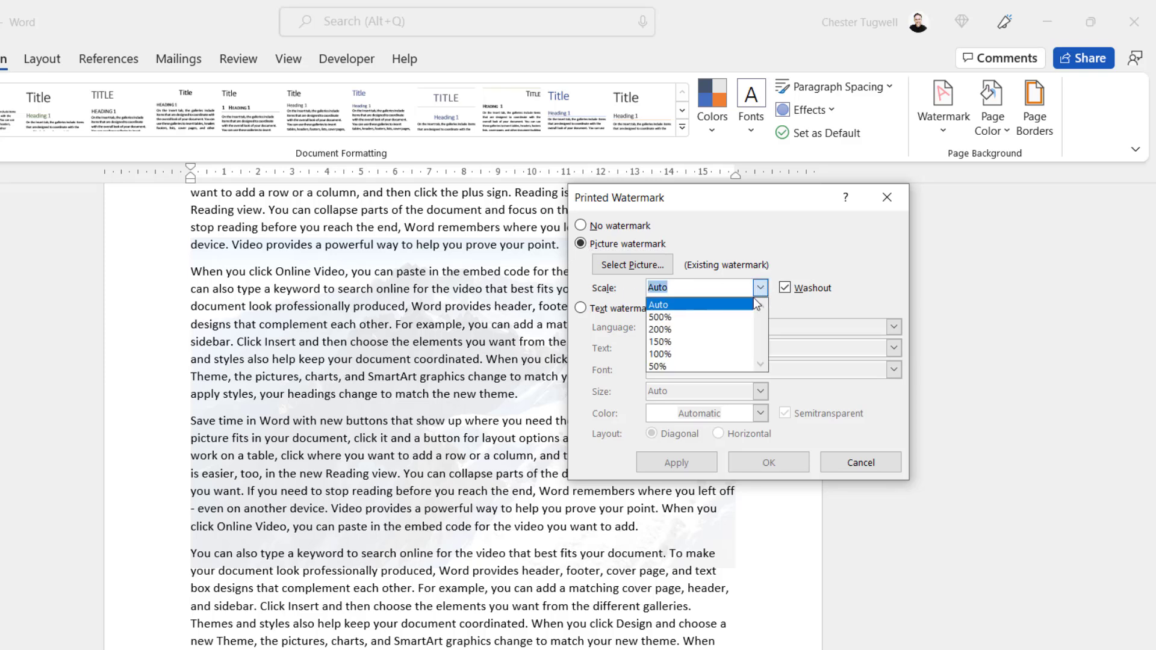
{"action": "left_click", "coordinate": [688, 357]}
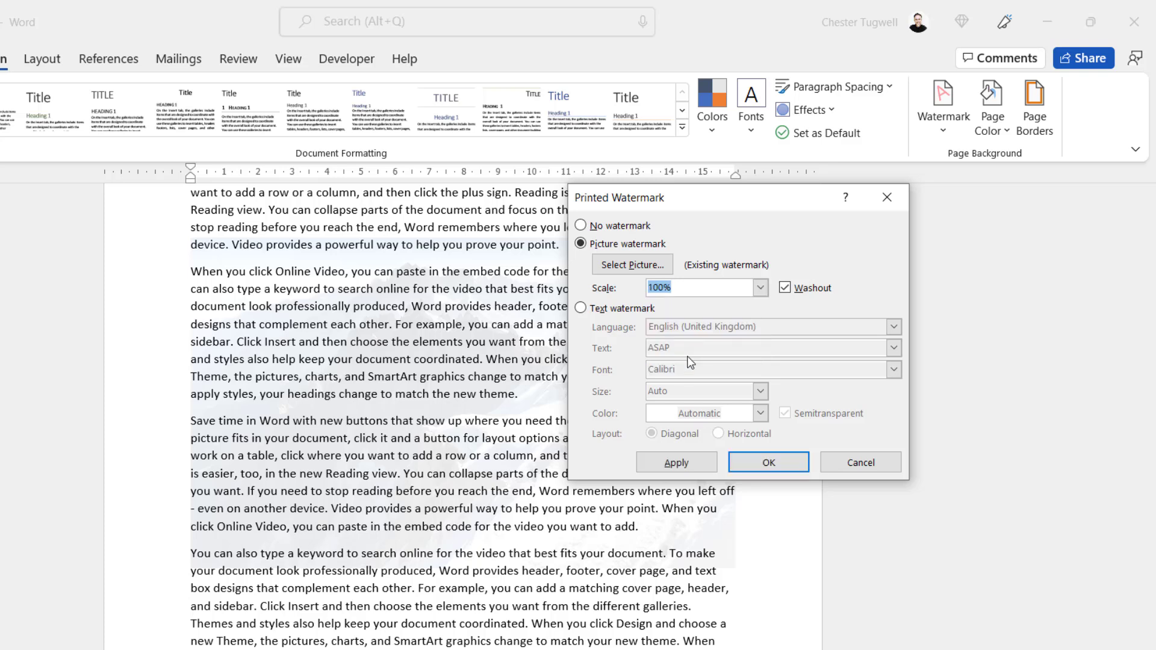
{"action": "left_click", "coordinate": [785, 287]}
{"action": "left_click", "coordinate": [768, 463]}
{"action": "scroll", "coordinate": [694, 461], "scroll_direction": "up", "scroll_amount": 1}
{"action": "scroll", "coordinate": [693, 461], "scroll_direction": "up", "scroll_amount": 5}
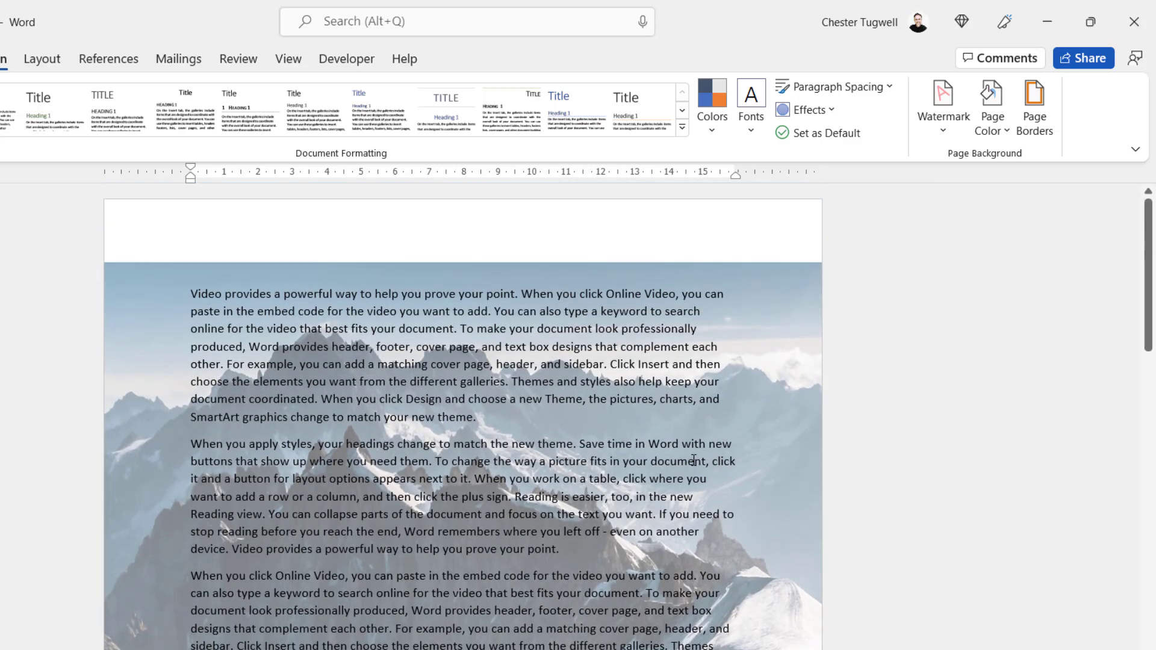
{"action": "scroll", "coordinate": [694, 461], "scroll_direction": "down", "scroll_amount": 12}
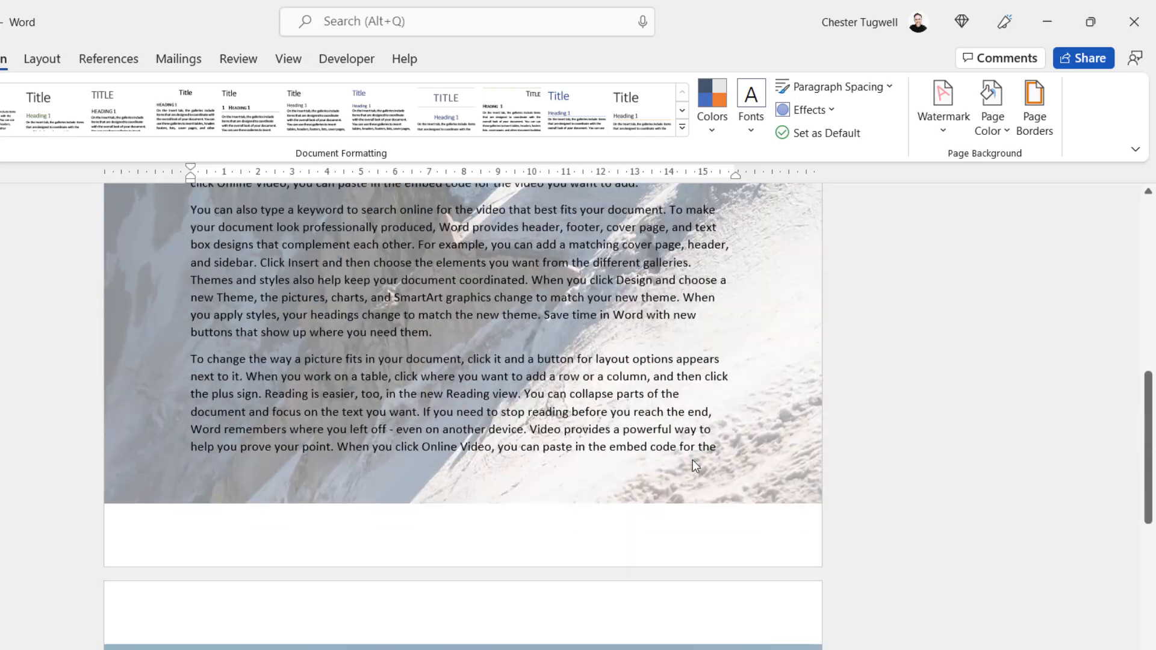
{"action": "scroll", "coordinate": [695, 464], "scroll_direction": "down", "scroll_amount": 12}
{"action": "scroll", "coordinate": [693, 461], "scroll_direction": "up", "scroll_amount": 10}
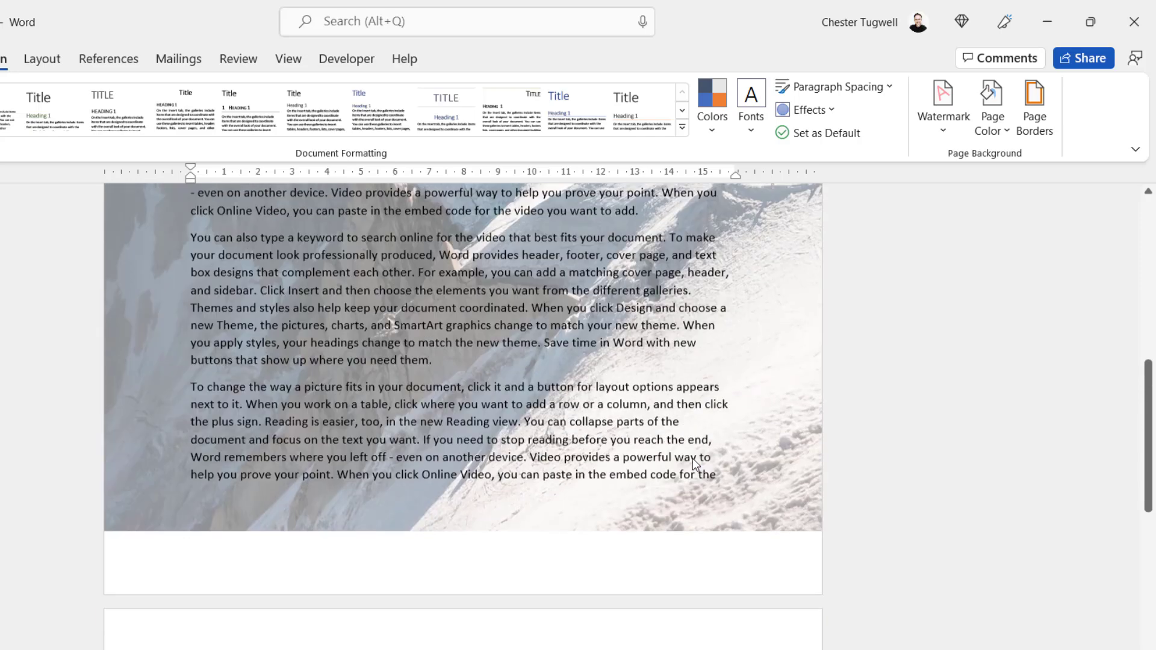
{"action": "scroll", "coordinate": [693, 464], "scroll_direction": "up", "scroll_amount": 10}
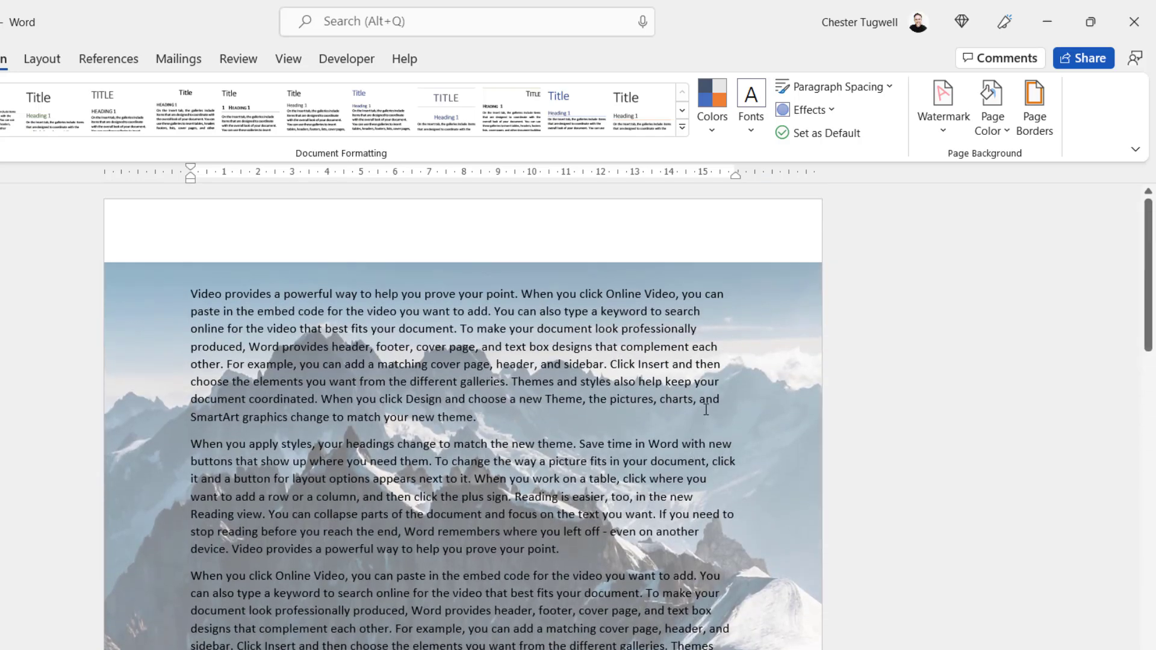
Set the picture watermark's scale to 150% and check how it covers the pages
{"action": "left_click", "coordinate": [945, 117]}
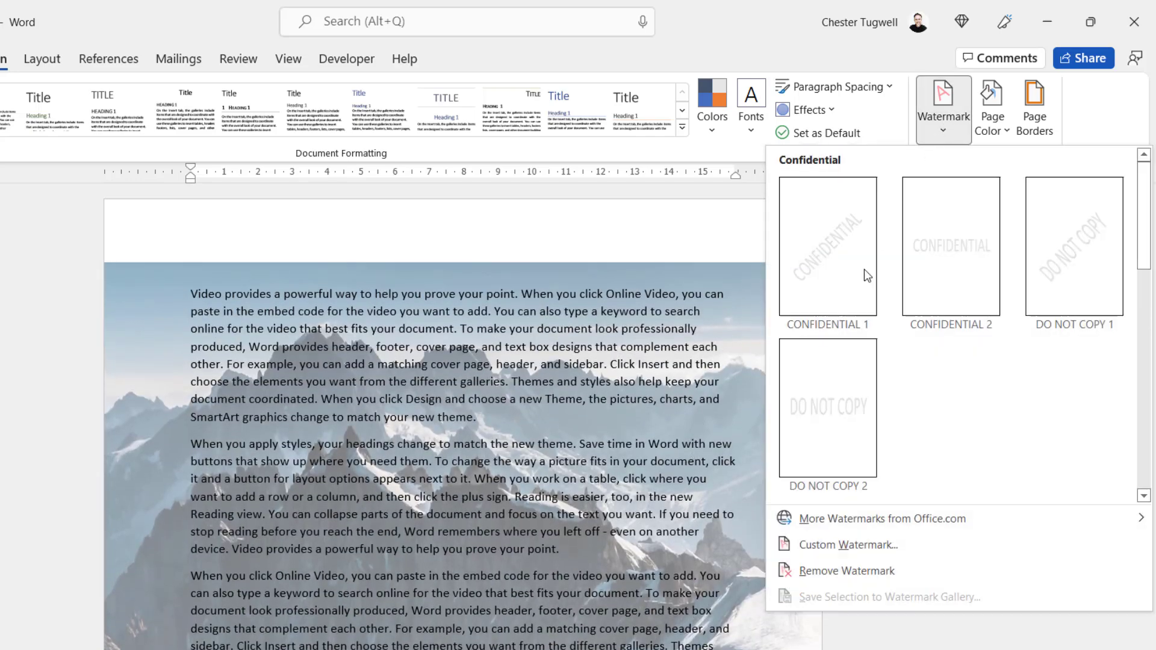
{"action": "left_click", "coordinate": [814, 542]}
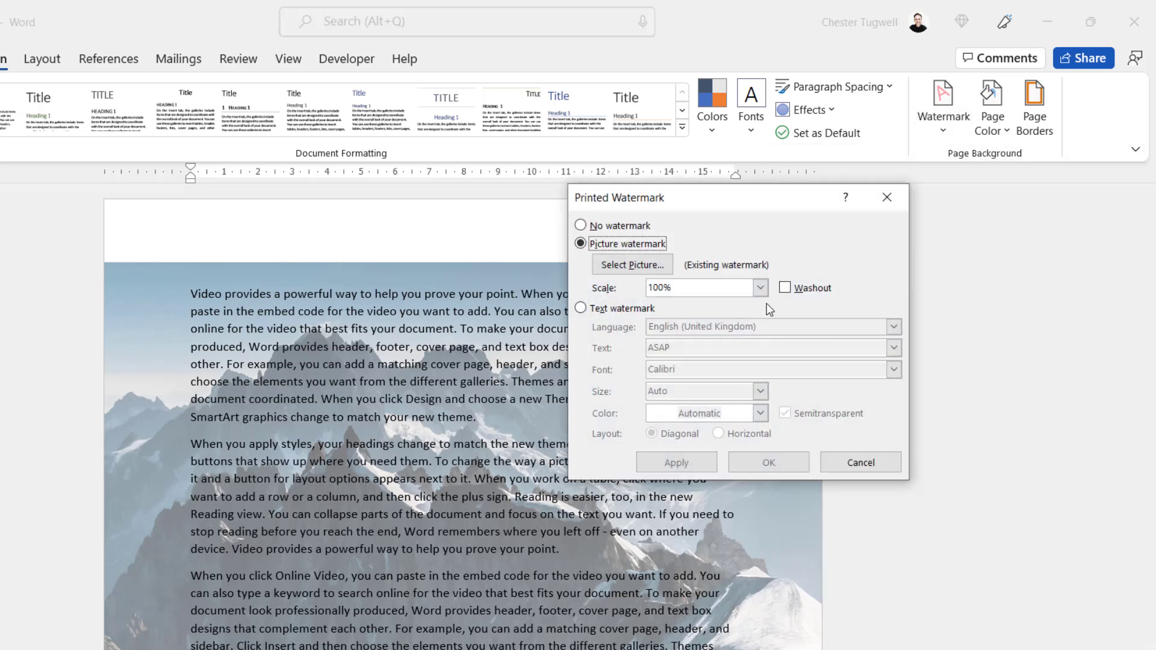
{"action": "left_click", "coordinate": [761, 287]}
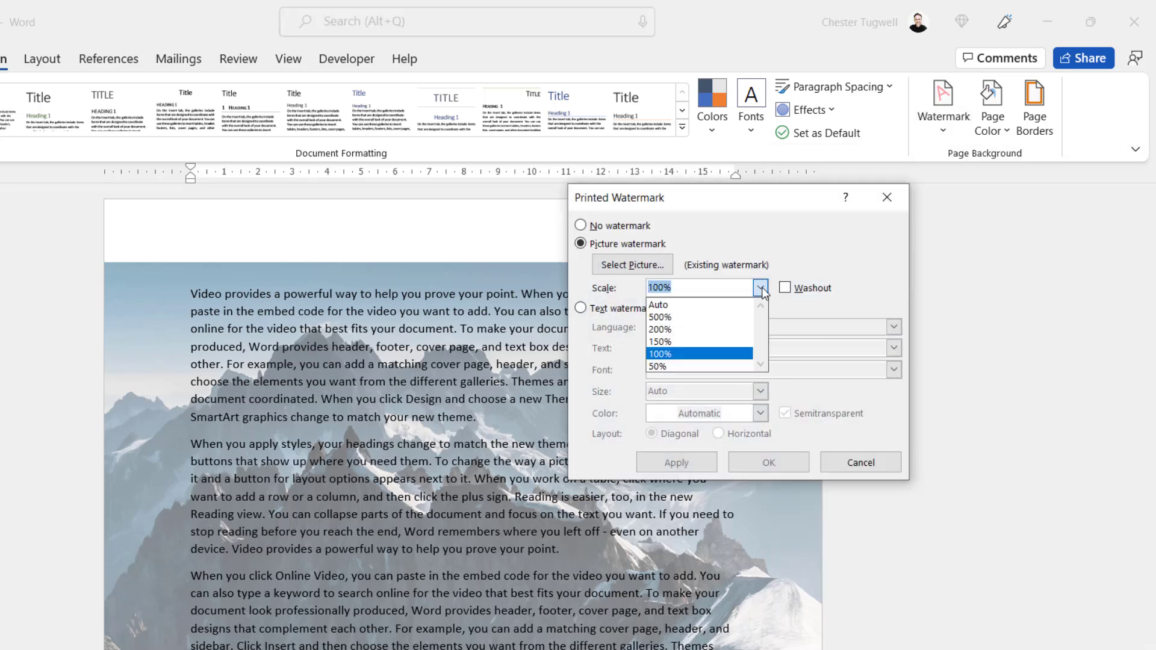
{"action": "left_click", "coordinate": [674, 342]}
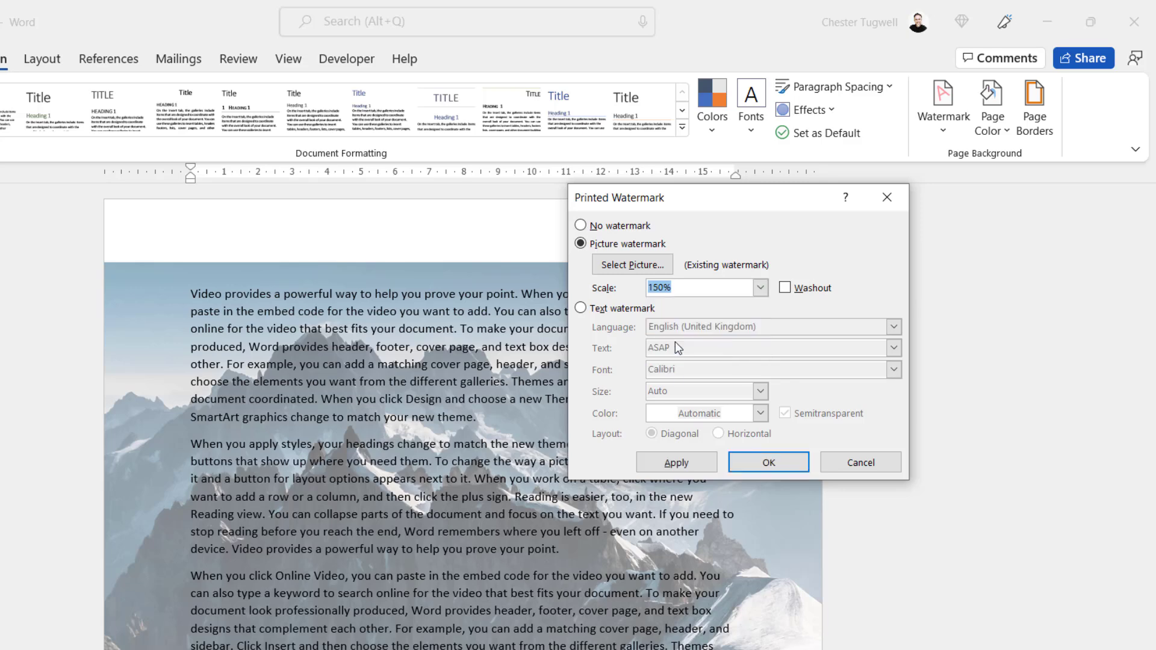
{"action": "left_click", "coordinate": [754, 463]}
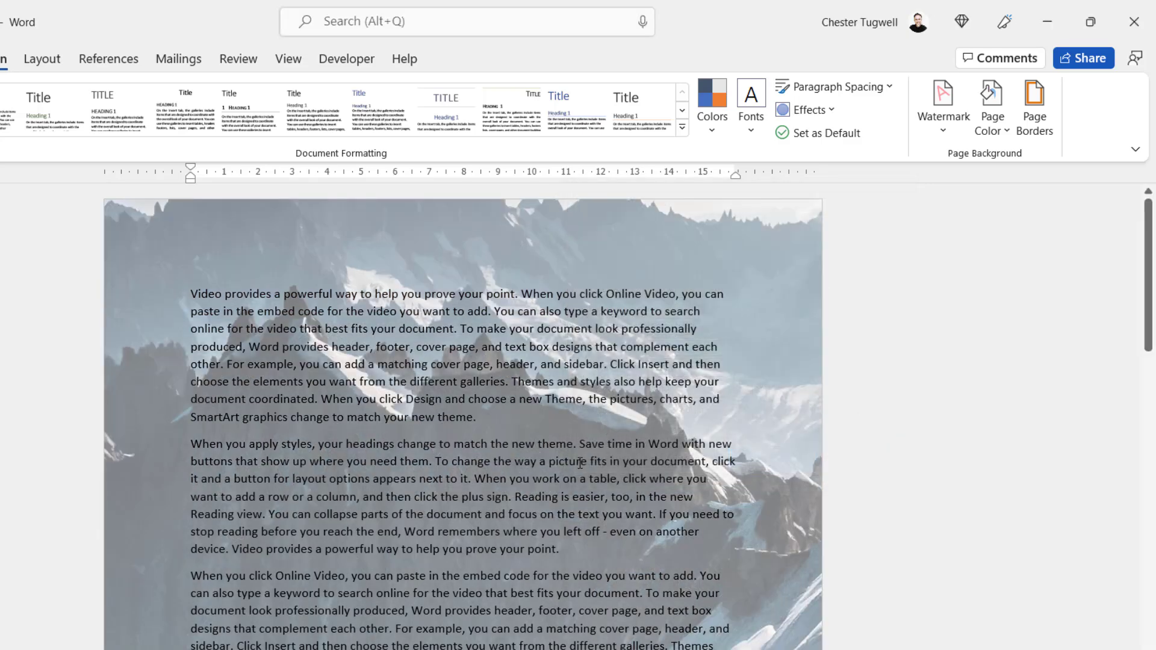
{"action": "scroll", "coordinate": [580, 464], "scroll_direction": "down", "scroll_amount": 10}
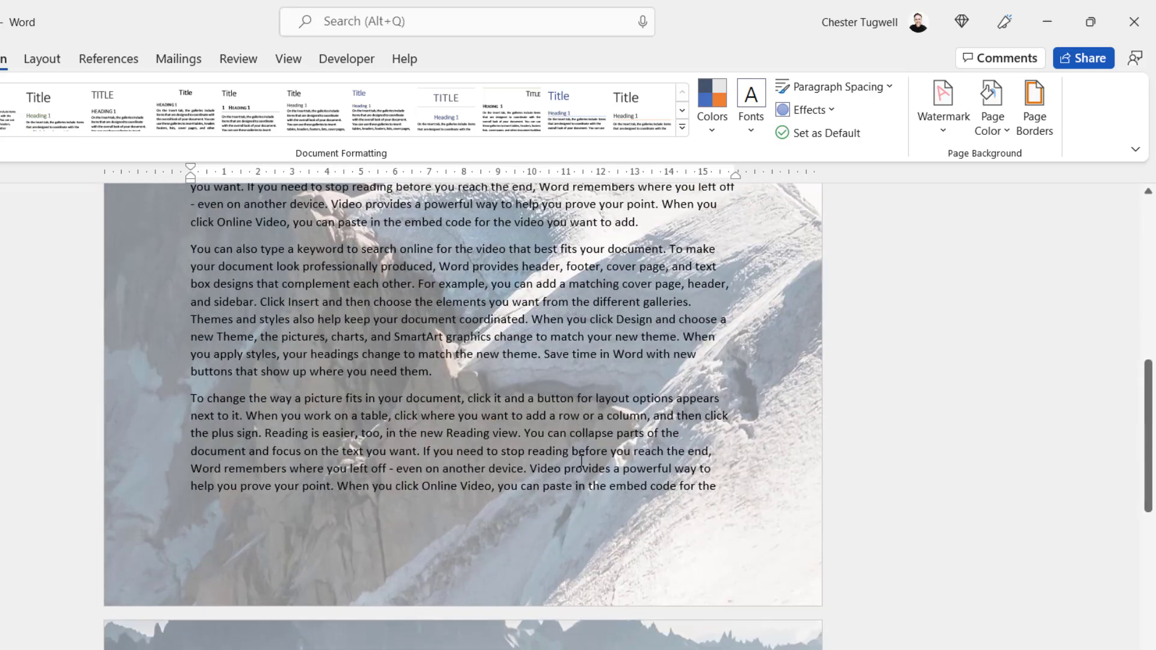
{"action": "scroll", "coordinate": [581, 458], "scroll_direction": "up", "scroll_amount": 10}
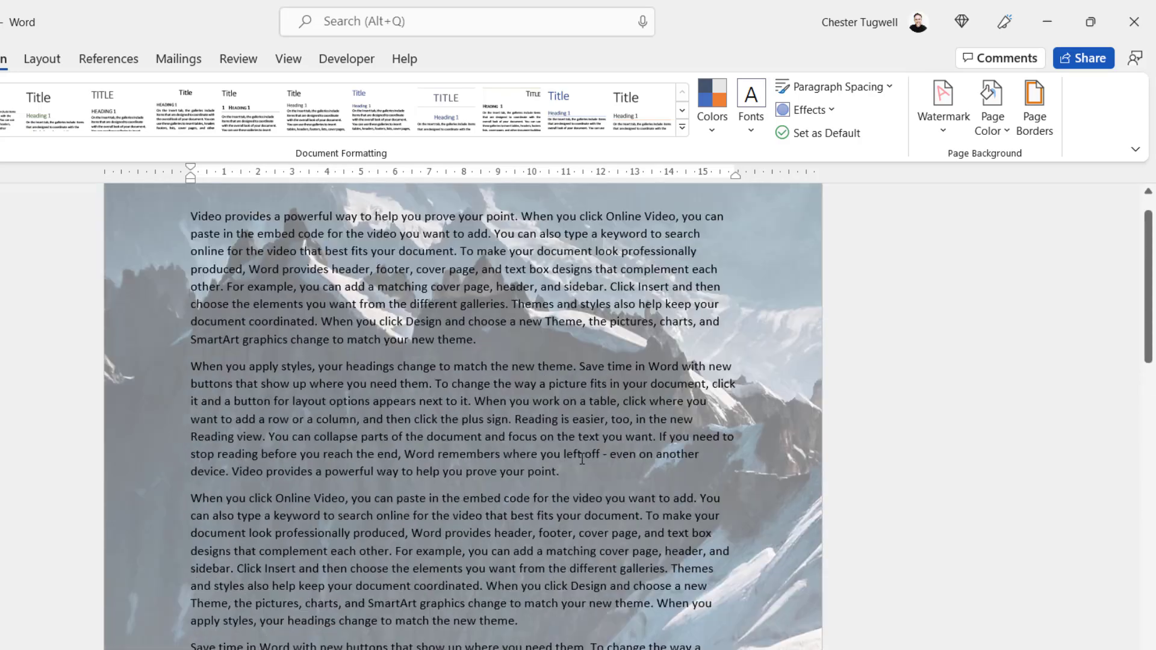
{"action": "scroll", "coordinate": [581, 459], "scroll_direction": "up", "scroll_amount": 1}
{"action": "scroll", "coordinate": [587, 450], "scroll_direction": "down", "scroll_amount": 5}
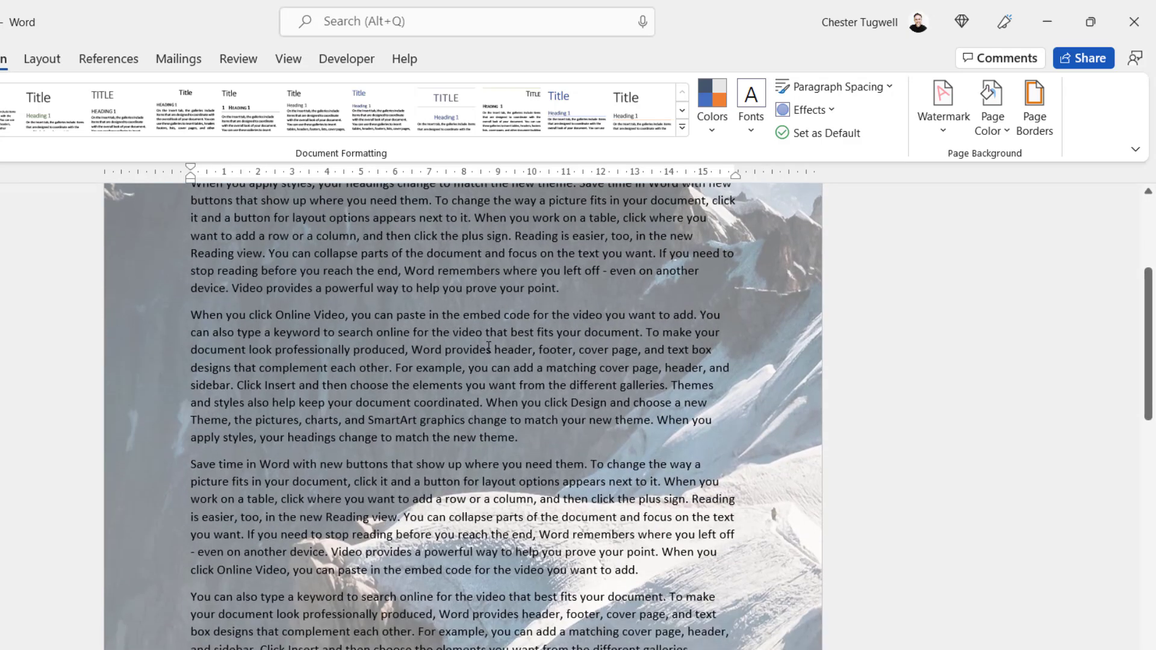
{"action": "scroll", "coordinate": [488, 347], "scroll_direction": "up", "scroll_amount": 5}
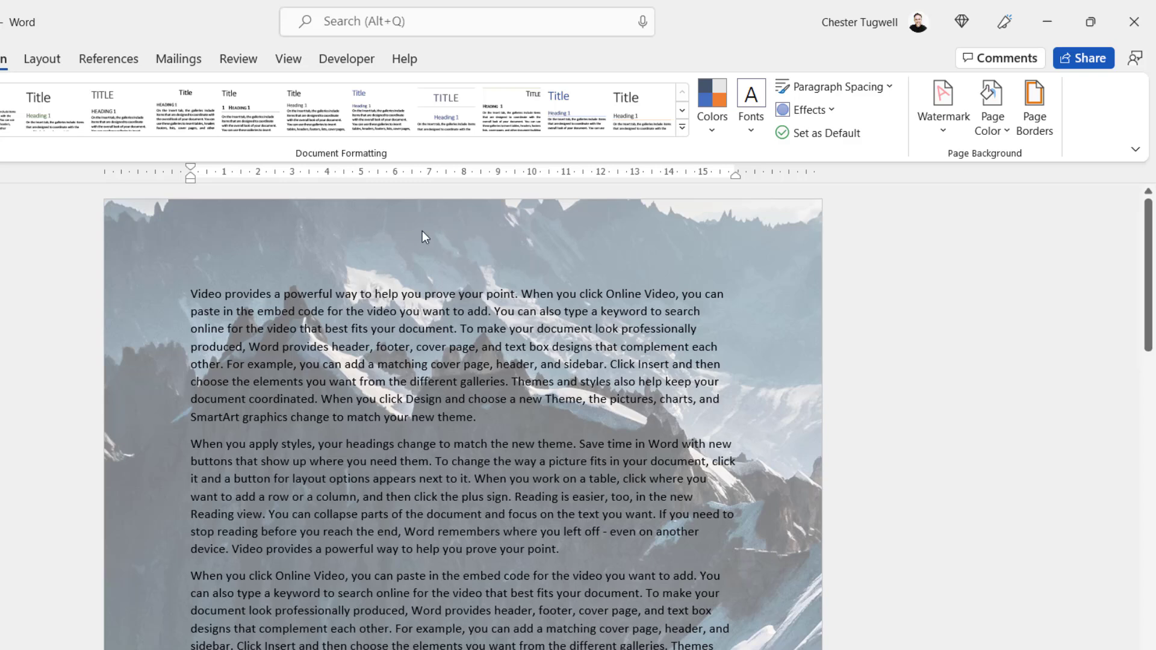
Open the header and move the watermark picture down and to the left to show the sky and climbers, then close the header
{"action": "double_click", "coordinate": [455, 236]}
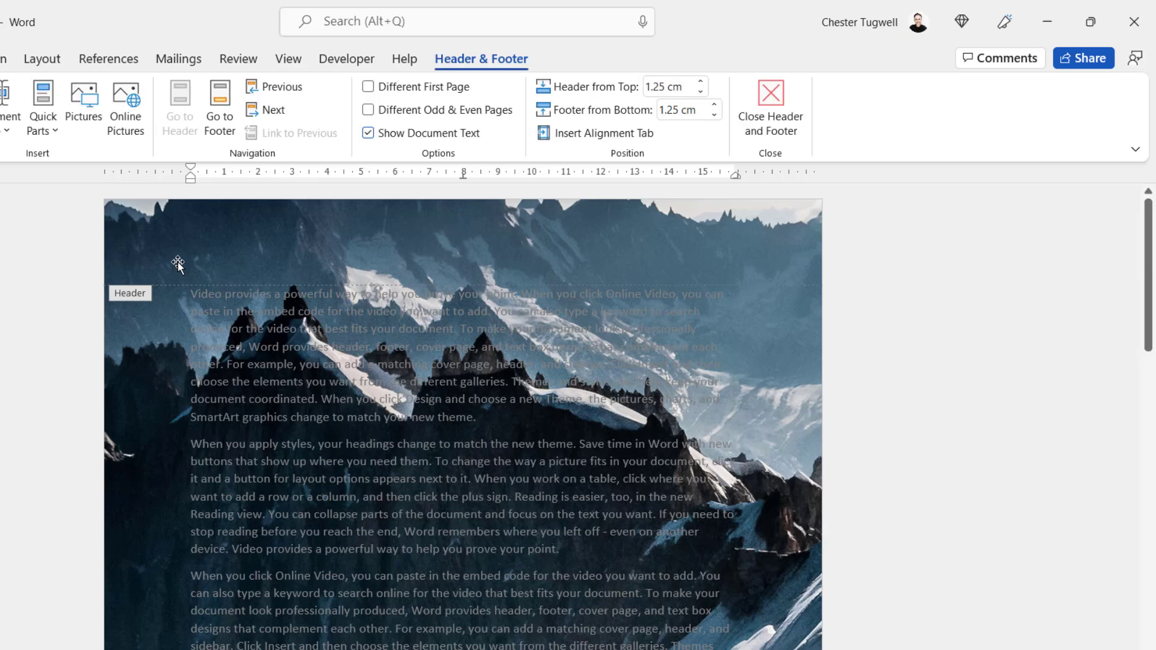
{"action": "left_click", "coordinate": [428, 244]}
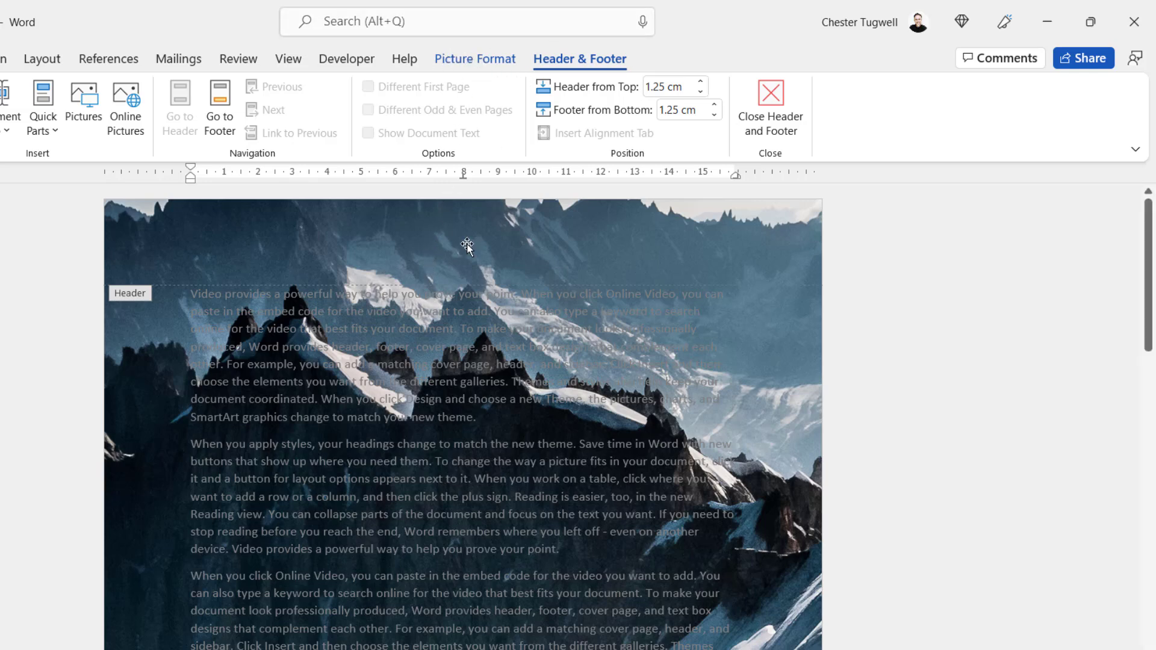
{"action": "left_click_drag", "start_coordinate": [428, 250], "coordinate": [503, 283]}
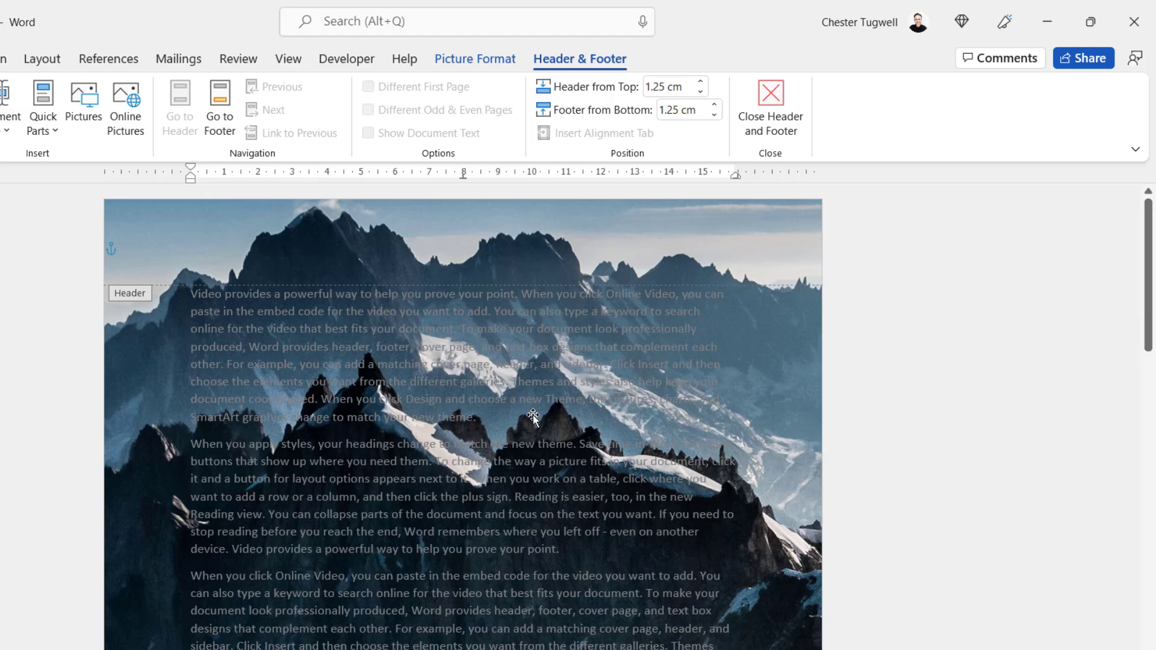
{"action": "scroll", "coordinate": [608, 457], "scroll_direction": "down", "scroll_amount": 1}
{"action": "scroll", "coordinate": [608, 456], "scroll_direction": "down", "scroll_amount": 5}
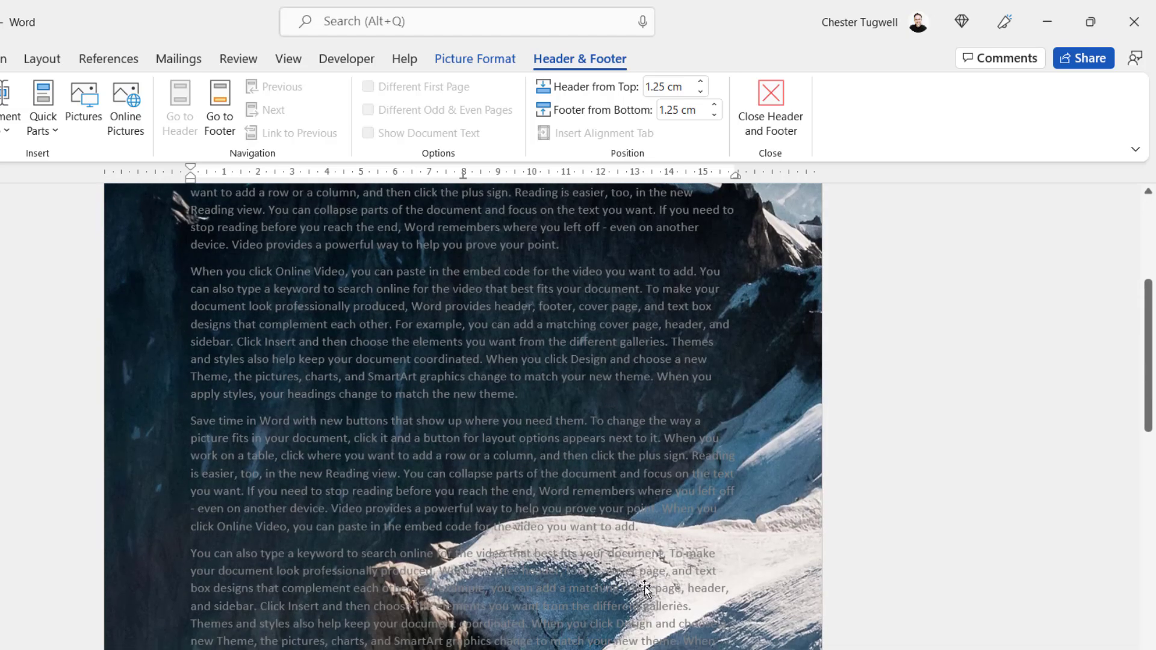
{"action": "left_click_drag", "start_coordinate": [792, 617], "coordinate": [624, 615]}
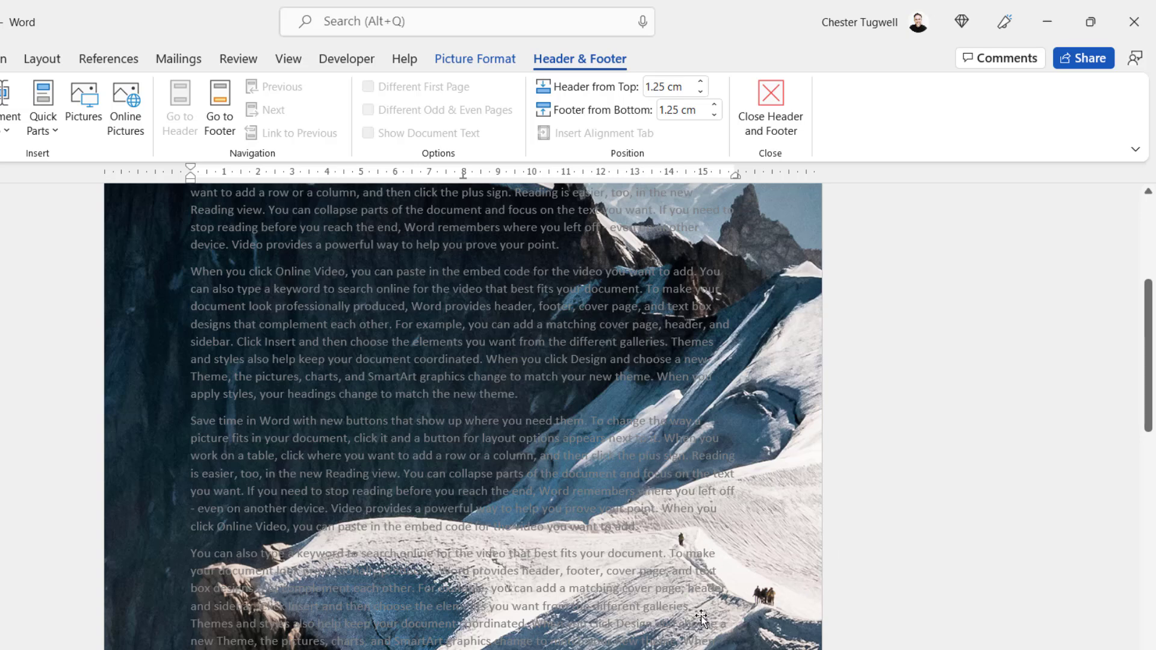
{"action": "scroll", "coordinate": [664, 563], "scroll_direction": "up", "scroll_amount": 3}
{"action": "scroll", "coordinate": [664, 563], "scroll_direction": "up", "scroll_amount": 4}
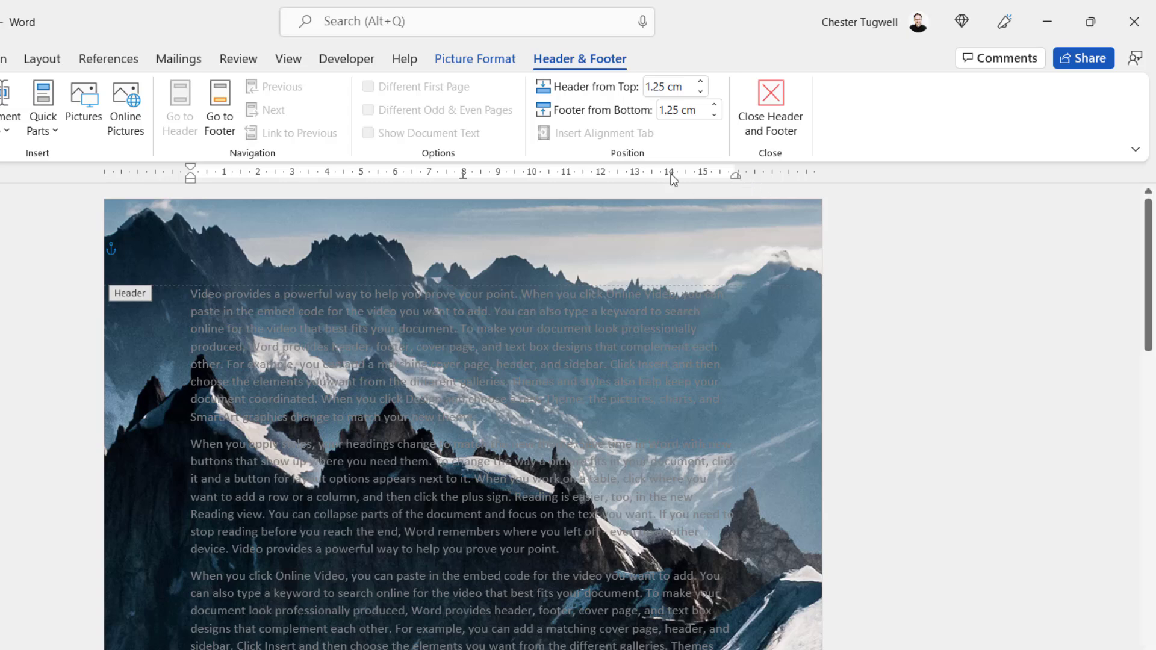
{"action": "left_click", "coordinate": [752, 124]}
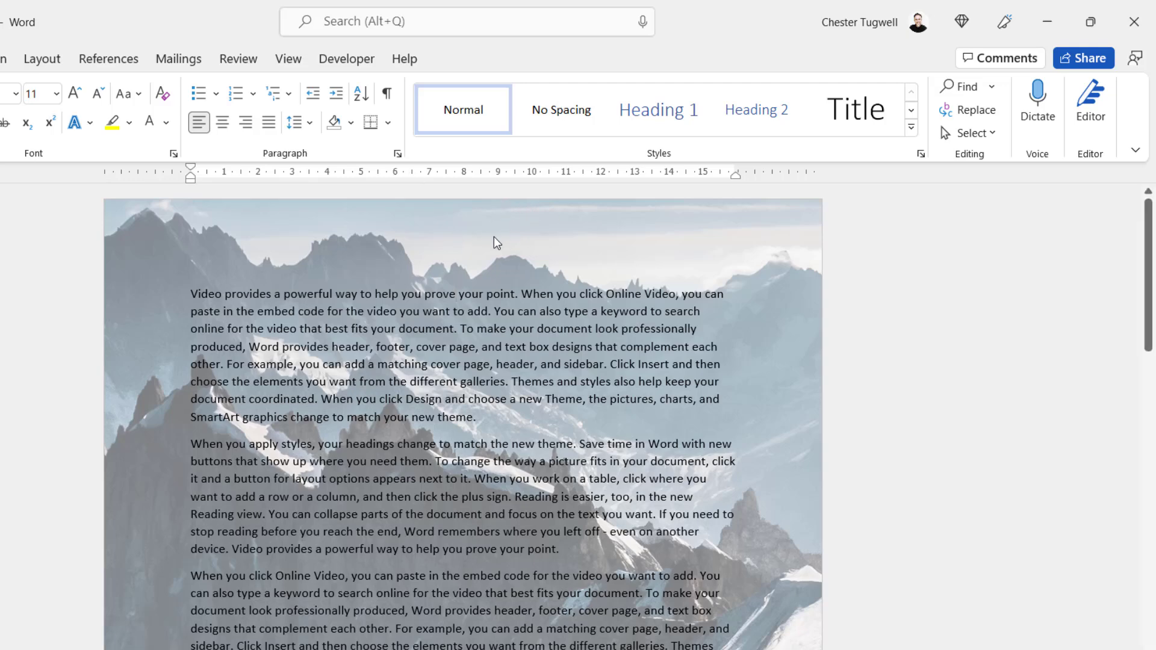
Open the header for editing and select the watermark picture to bring up its formatting options
{"action": "double_click", "coordinate": [459, 234]}
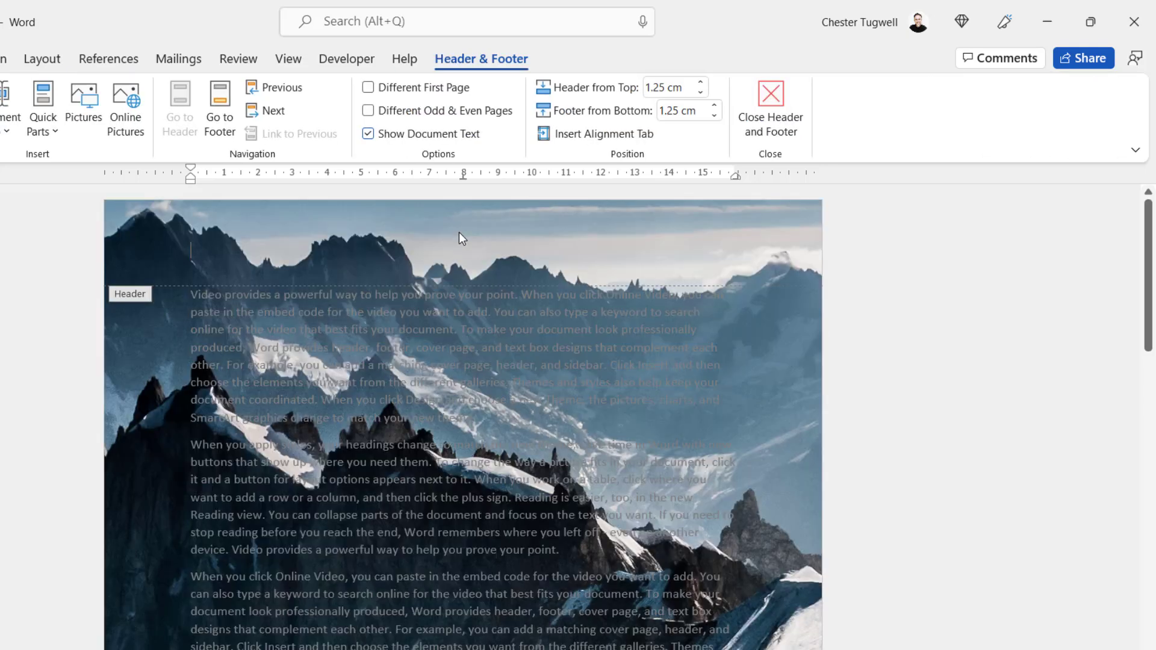
{"action": "left_click", "coordinate": [490, 229]}
{"action": "left_click", "coordinate": [476, 59]}
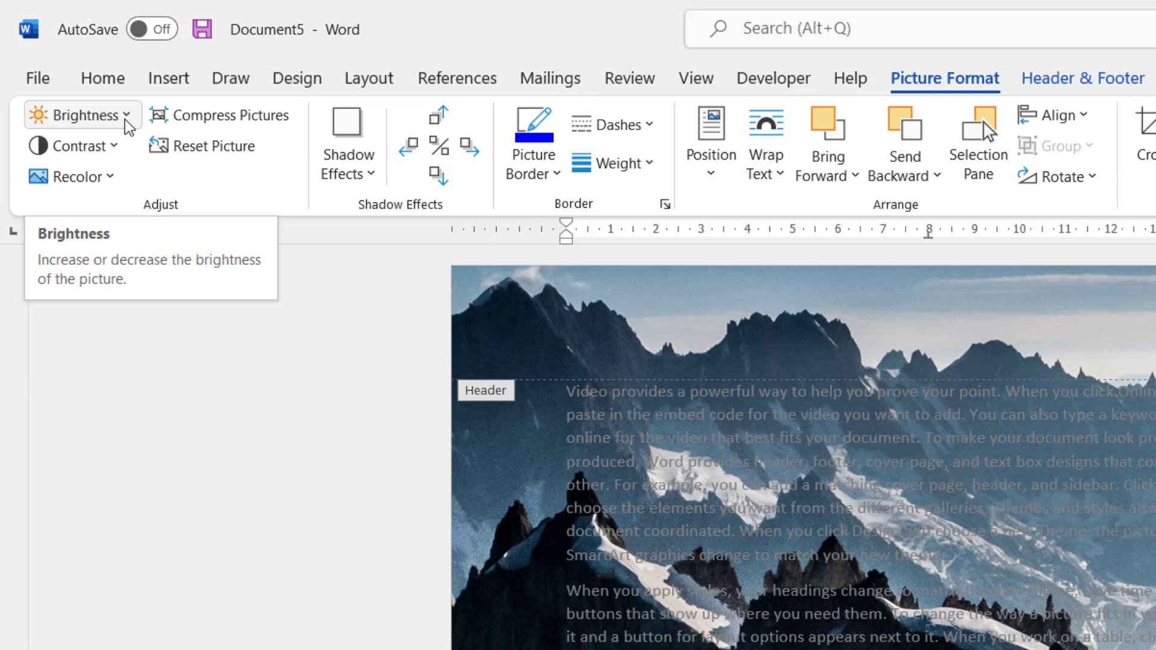
Try the Washout recolor on the watermark picture, and undo it
{"action": "left_click", "coordinate": [110, 178]}
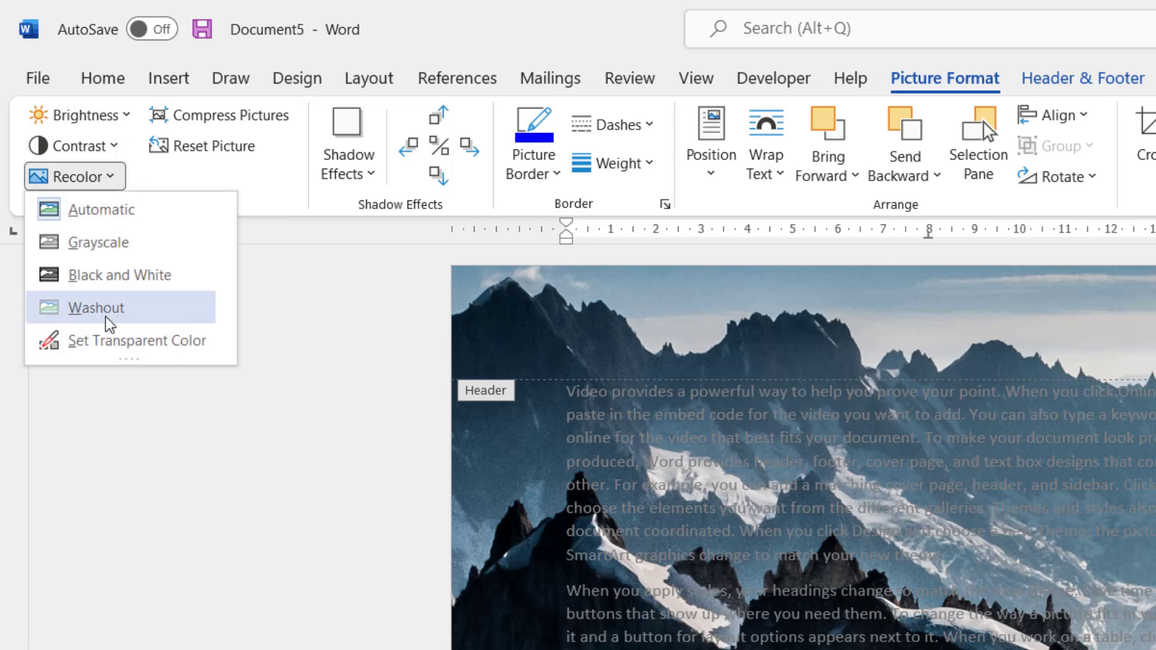
{"action": "left_click", "coordinate": [108, 178]}
{"action": "left_click", "coordinate": [108, 178]}
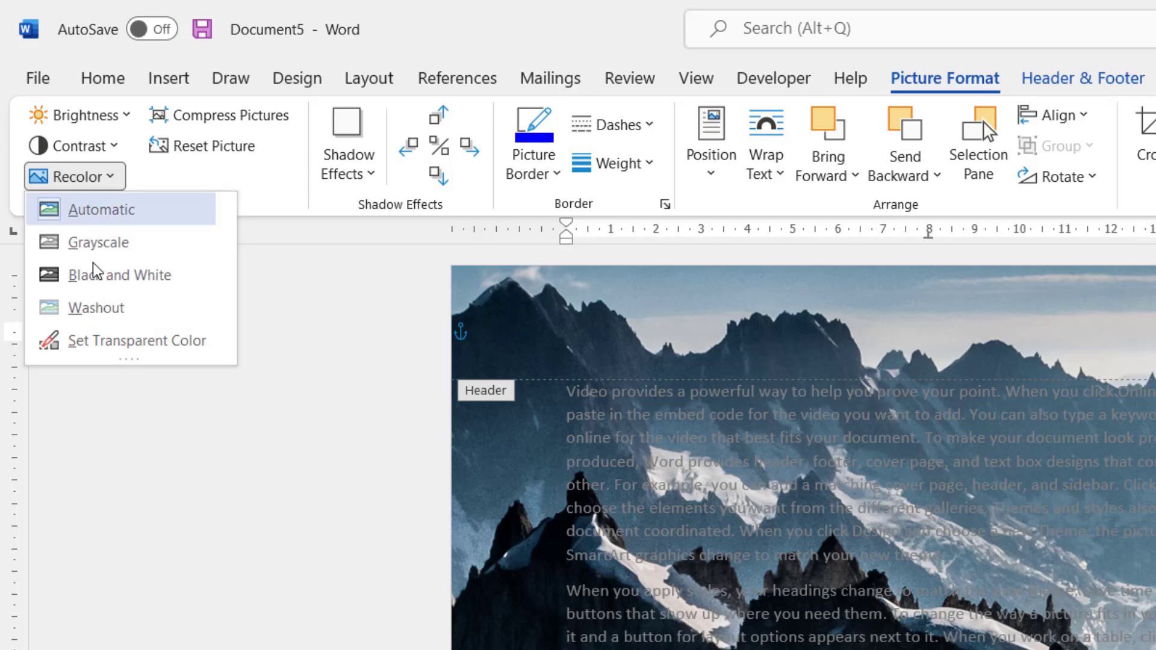
{"action": "left_click", "coordinate": [95, 307]}
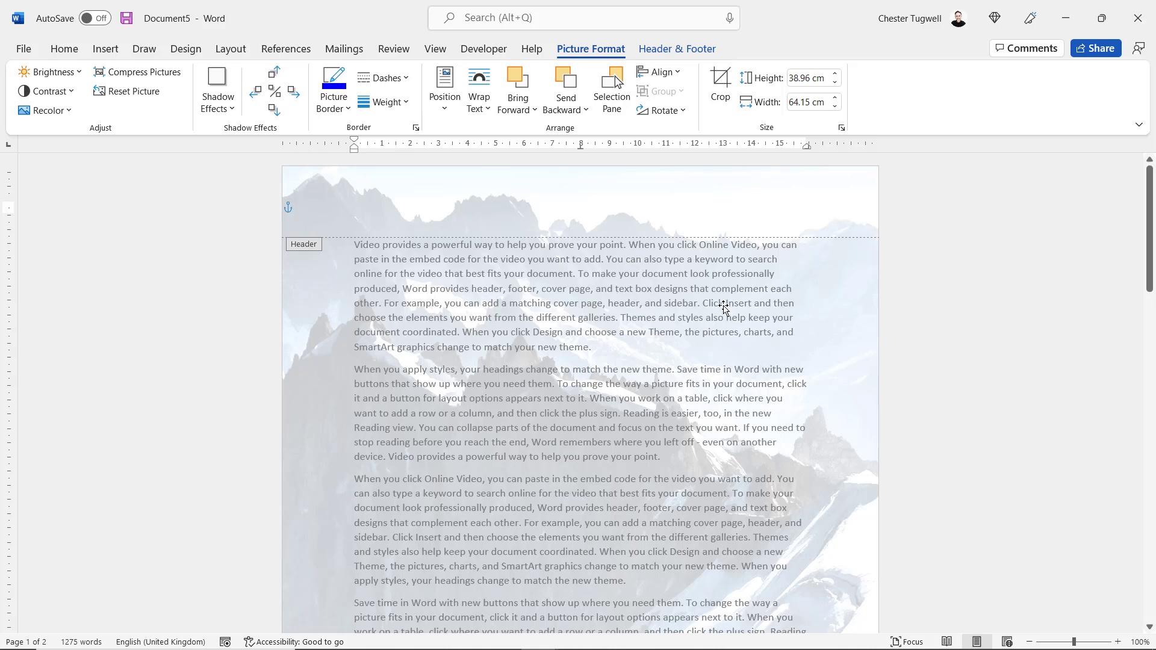
{"action": "key", "text": "ctrl+z"}
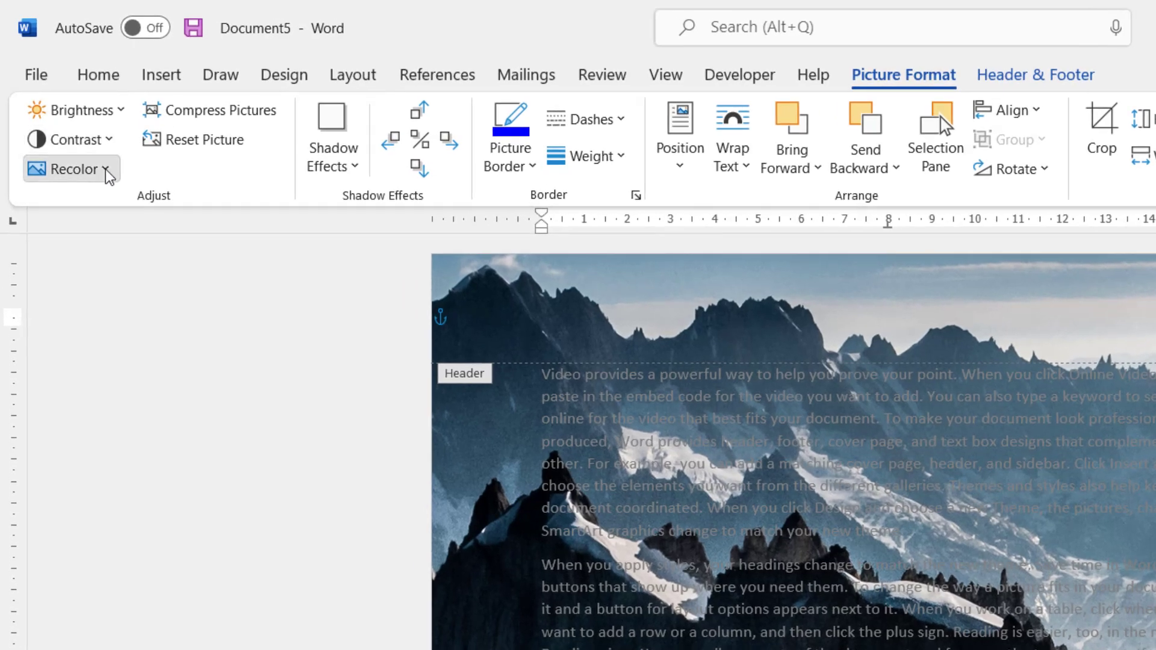
Recolor the watermark picture to Grayscale
{"action": "left_click", "coordinate": [98, 160]}
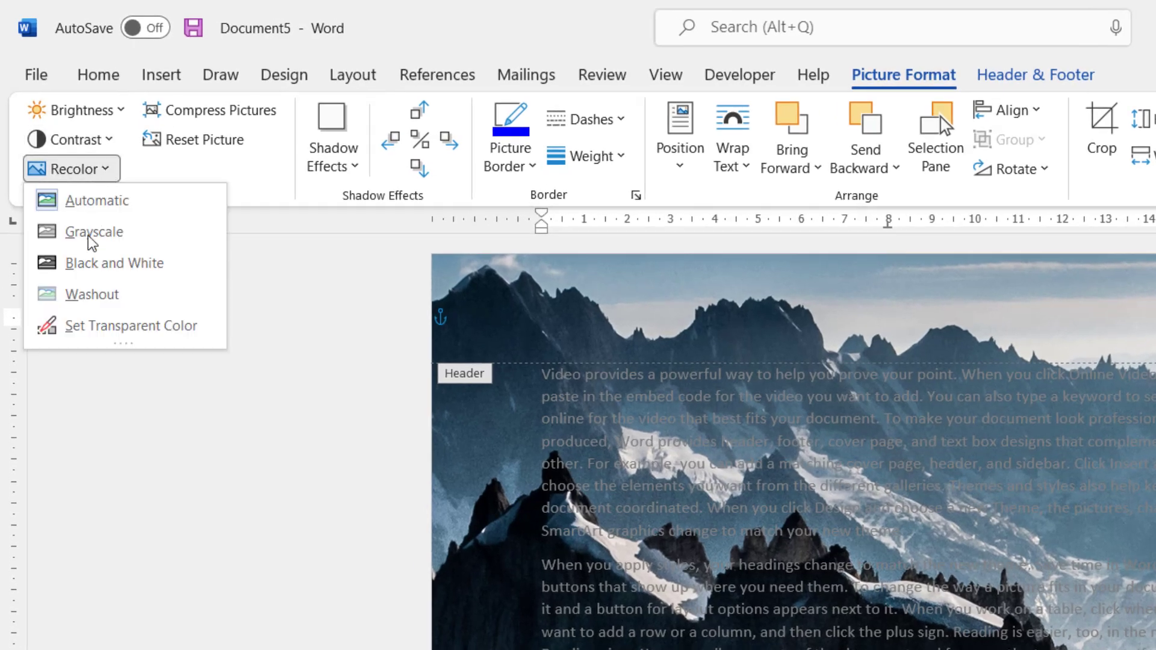
{"action": "left_click", "coordinate": [96, 233]}
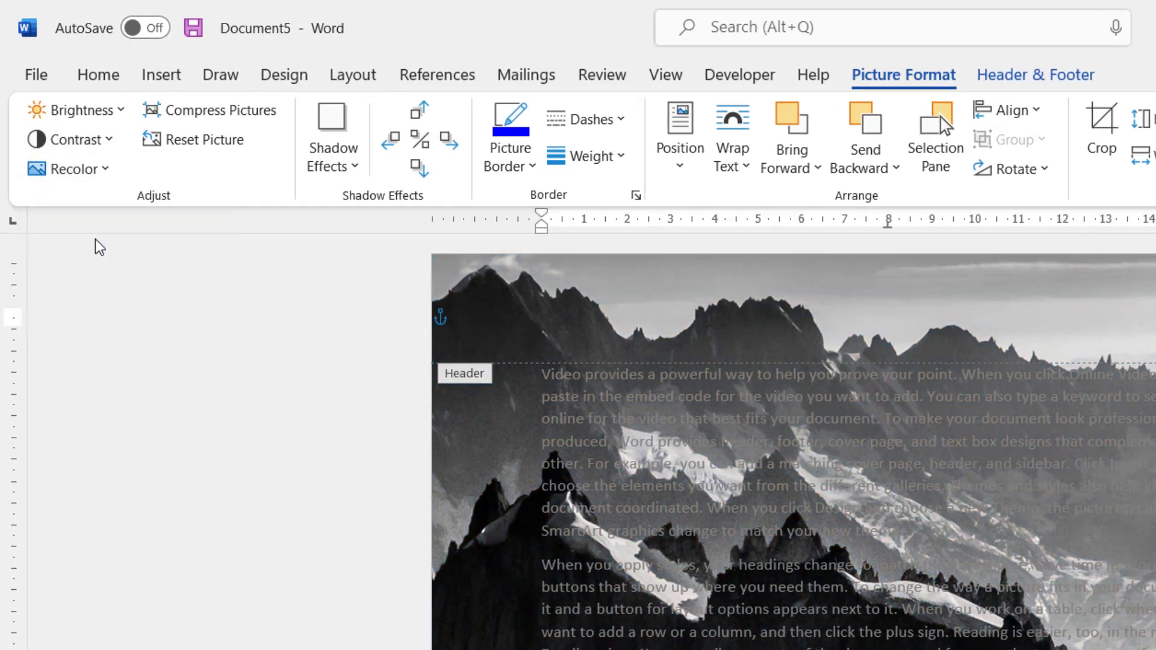
{"action": "left_click", "coordinate": [103, 170]}
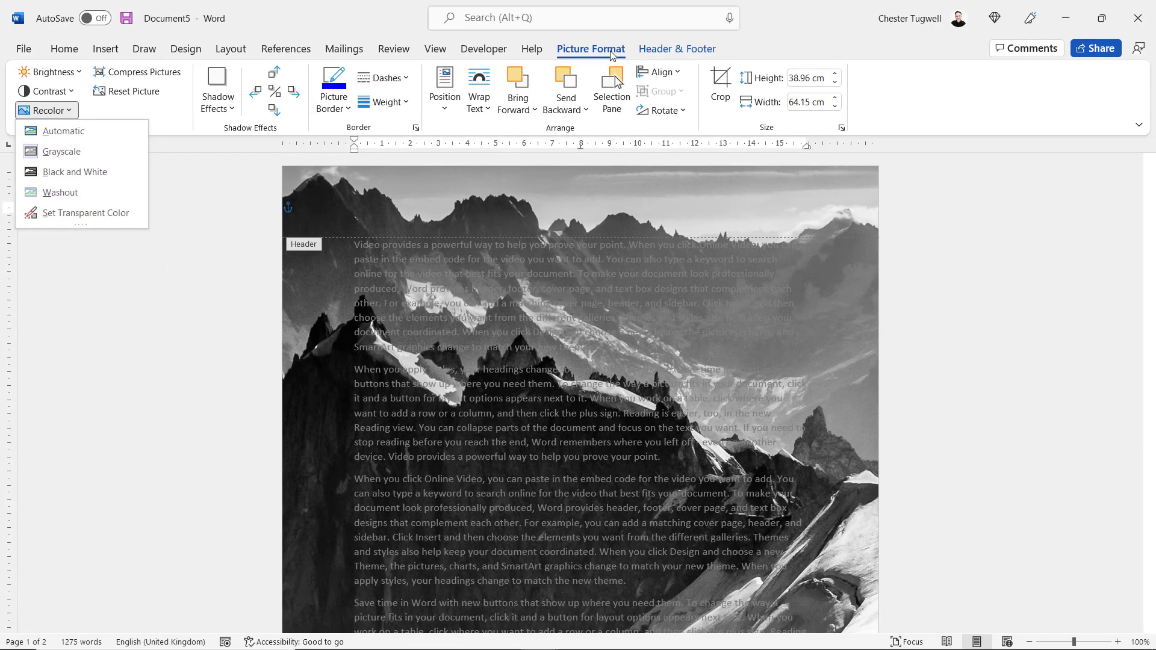
{"action": "left_click", "coordinate": [934, 84]}
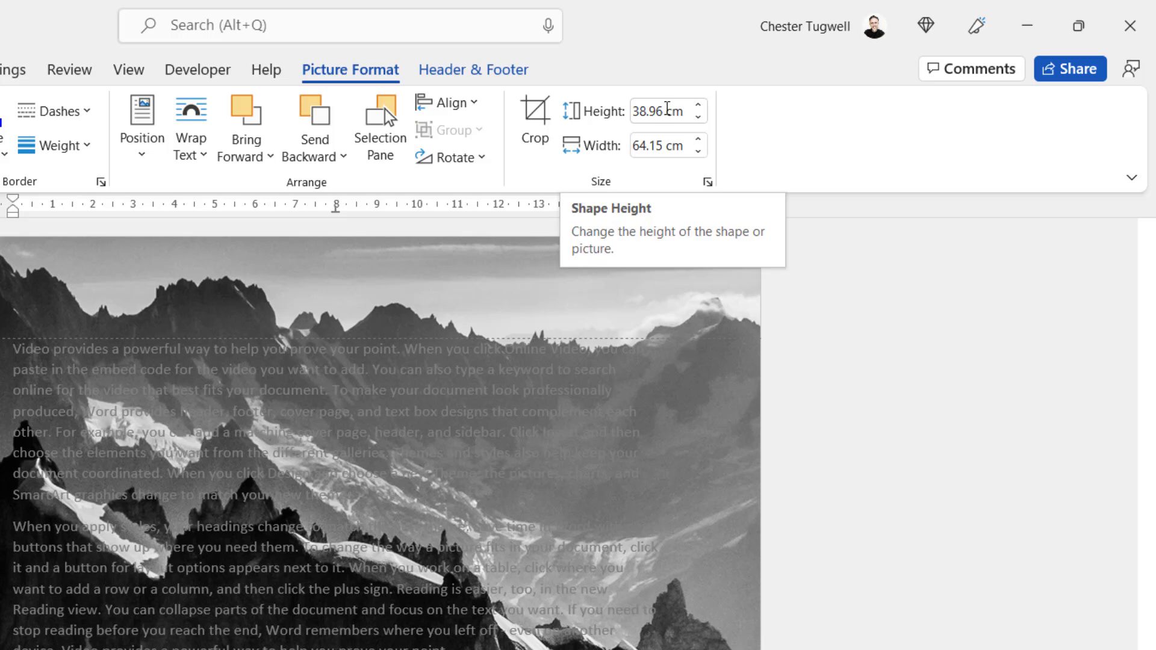
Set the watermark picture's height to 29.7 cm to match the page height
{"action": "double_click", "coordinate": [664, 109]}
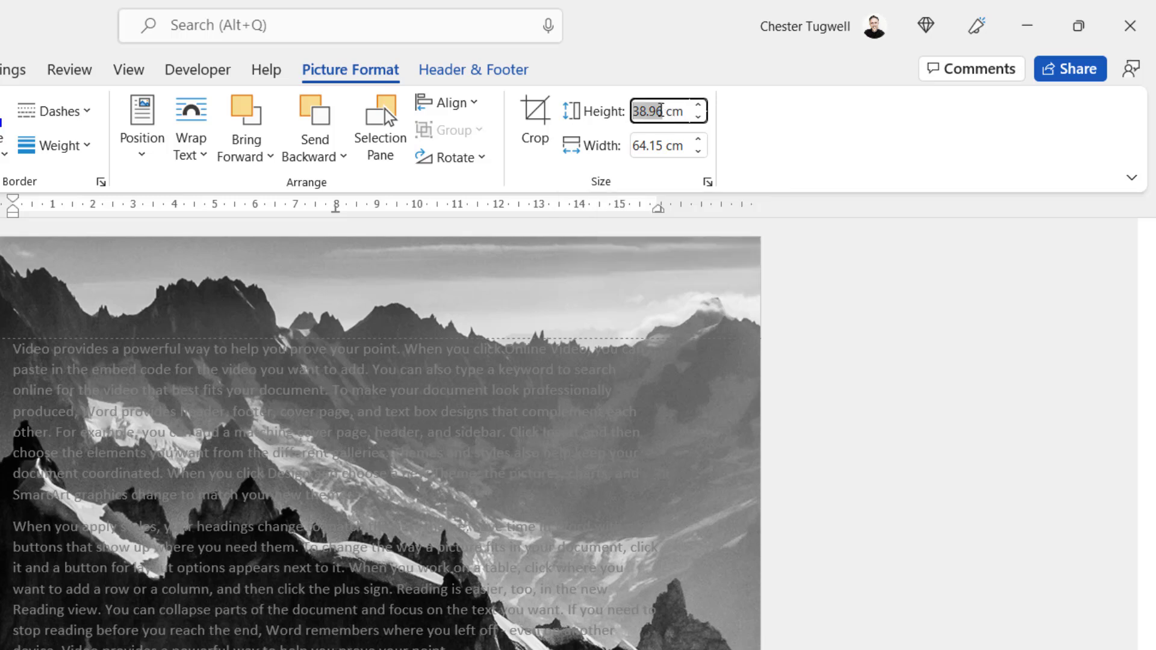
{"action": "type", "text": "29.7"}
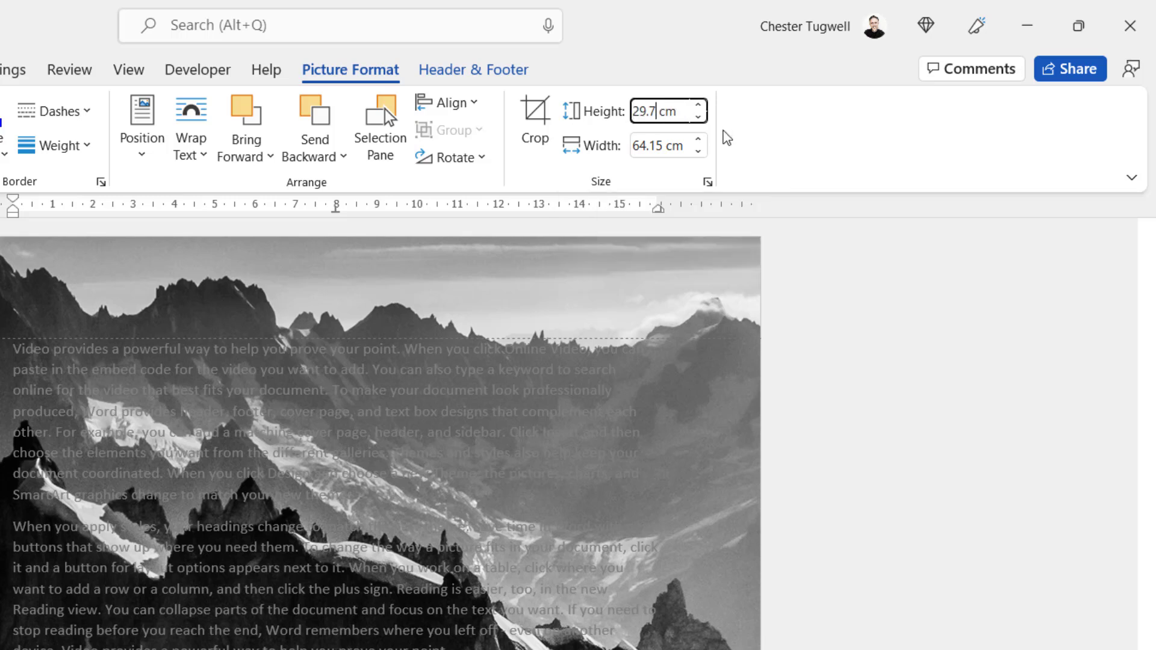
{"action": "key", "text": "Return"}
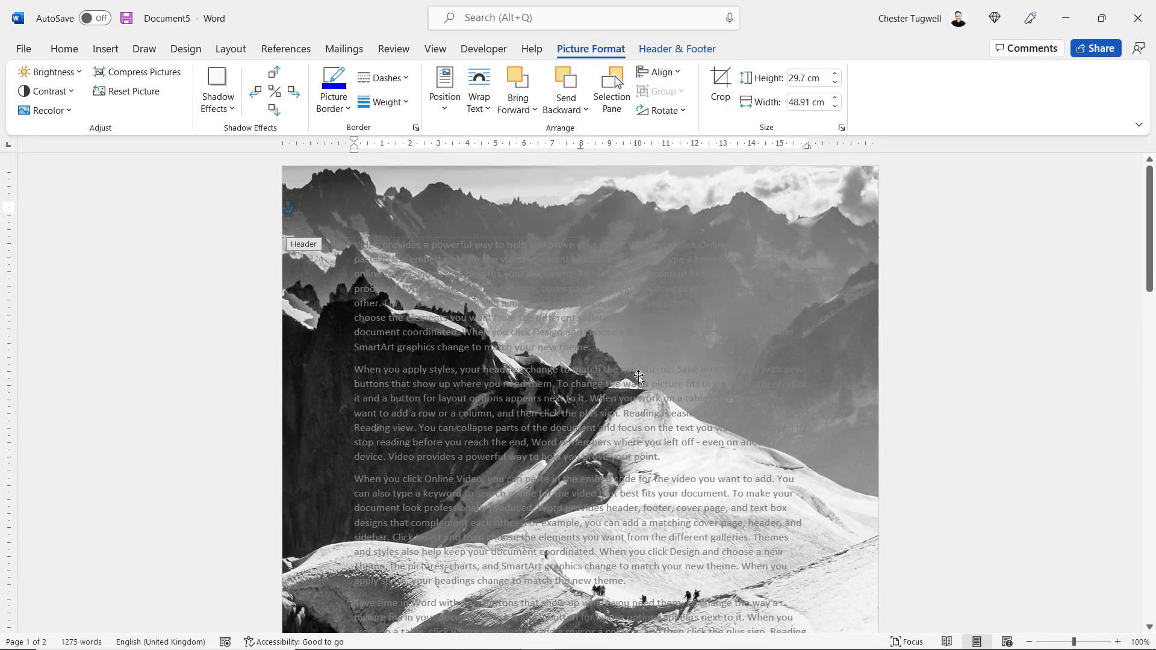
Move the watermark picture left and down so it fills the page to its bottom edge, and check both ends of the page
{"action": "left_click_drag", "start_coordinate": [638, 378], "coordinate": [595, 378]}
{"action": "scroll", "coordinate": [595, 378], "scroll_direction": "down", "scroll_amount": 6}
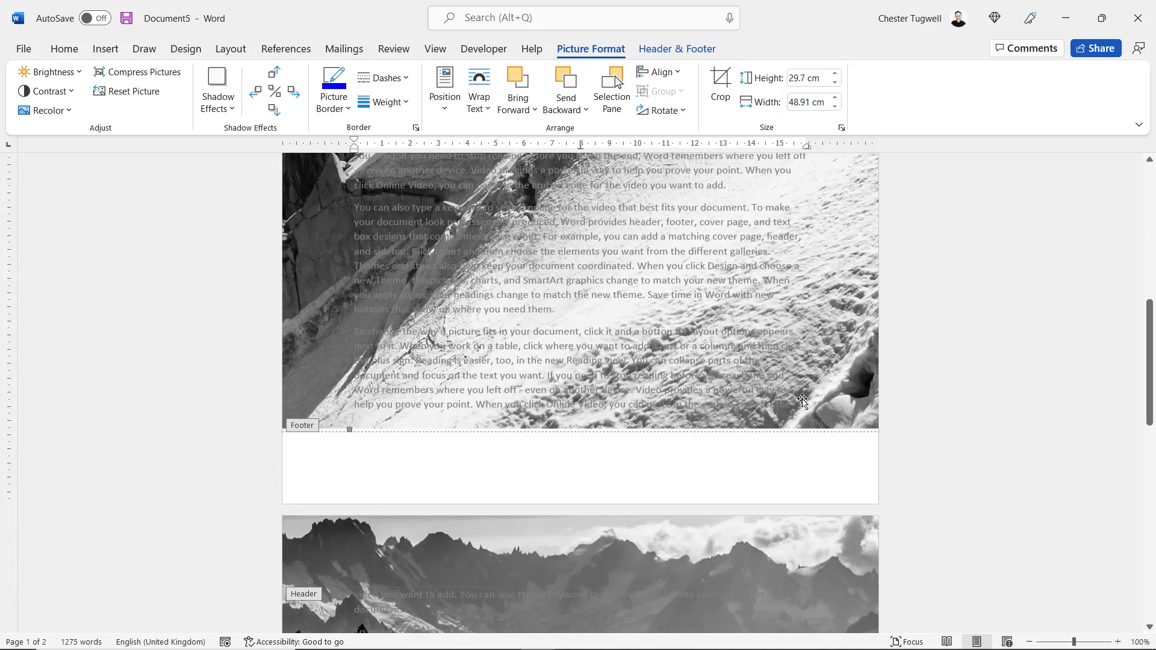
{"action": "left_click_drag", "start_coordinate": [822, 418], "coordinate": [824, 471]}
{"action": "scroll", "coordinate": [881, 391], "scroll_direction": "up", "scroll_amount": 6}
{"action": "scroll", "coordinate": [883, 384], "scroll_direction": "up", "scroll_amount": 2}
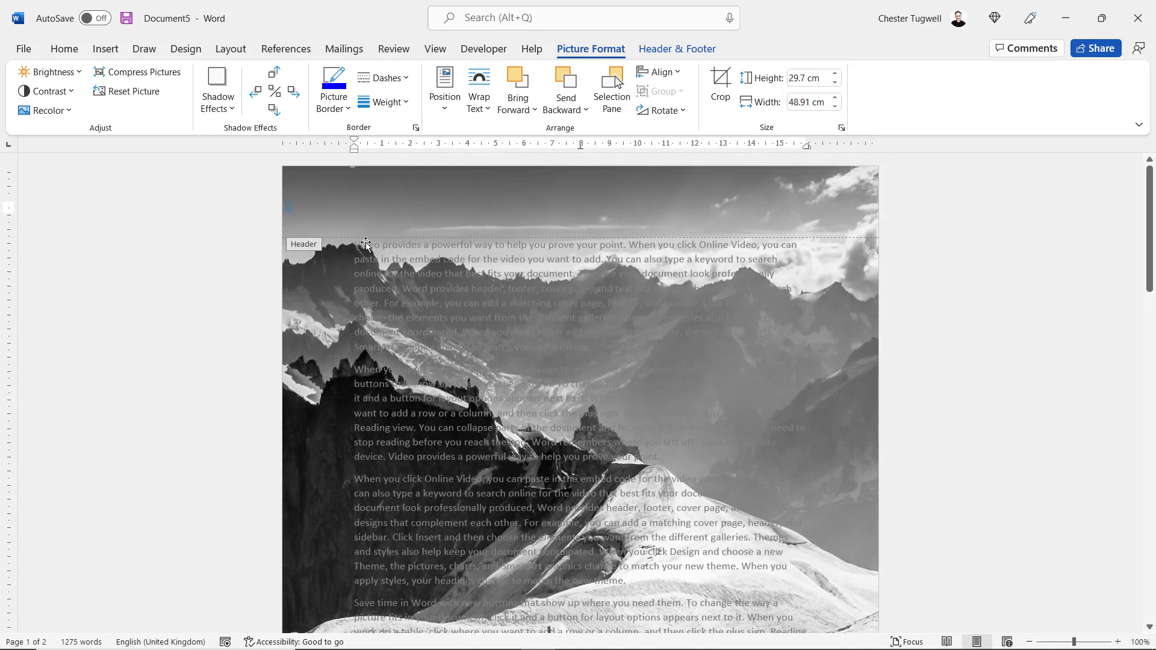
{"action": "scroll", "coordinate": [707, 451], "scroll_direction": "down", "scroll_amount": 4}
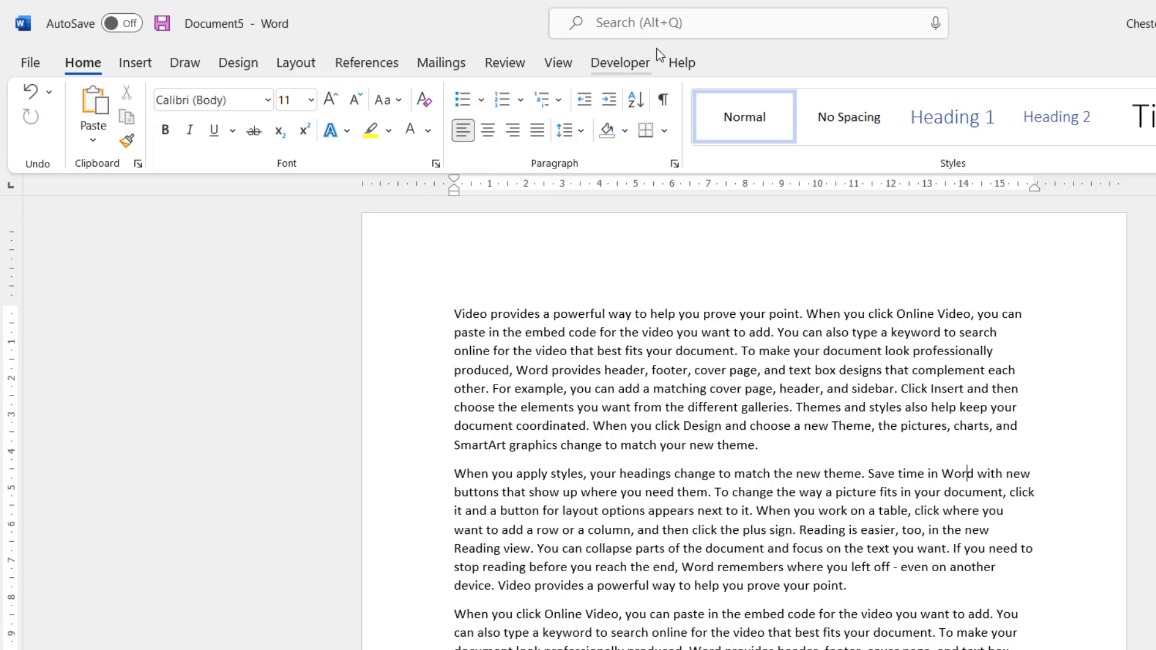
Open the header in the document without a background and insert the Desktop picture Large from this device
{"action": "double_click", "coordinate": [712, 250]}
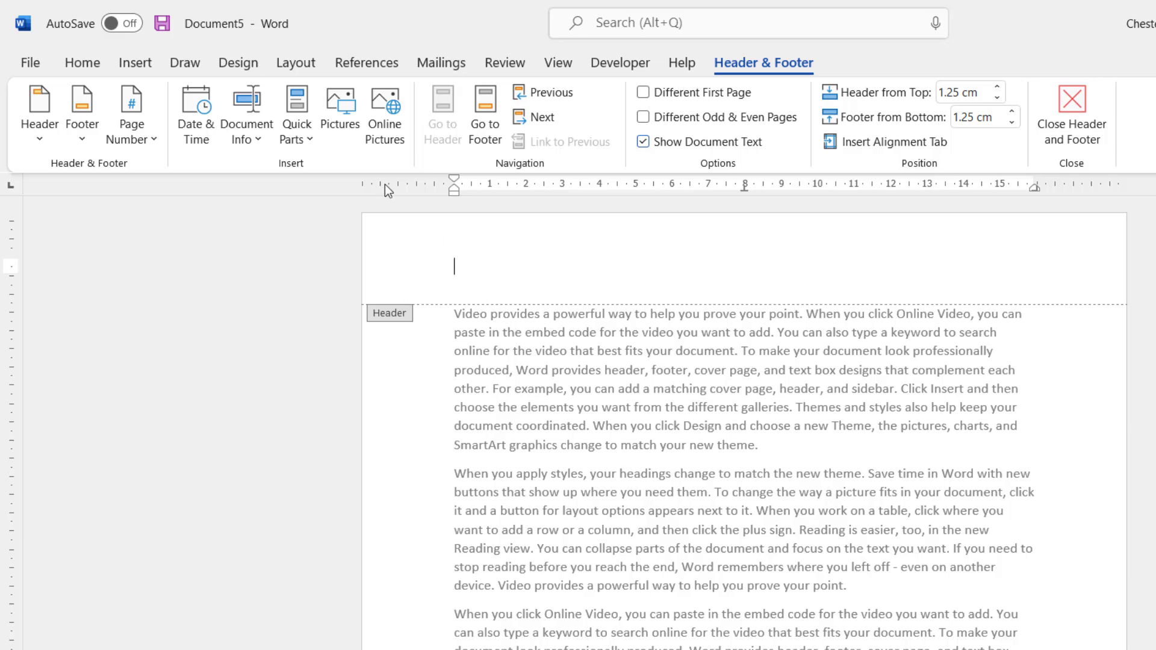
{"action": "left_click", "coordinate": [139, 64]}
{"action": "left_click", "coordinate": [201, 132]}
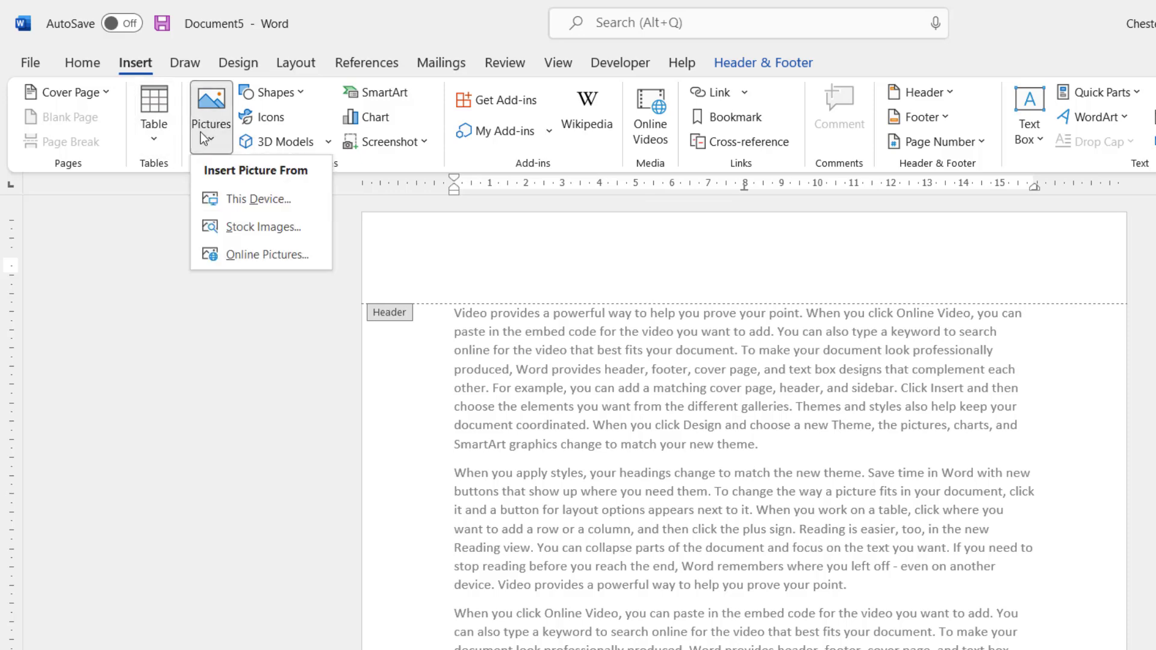
{"action": "left_click", "coordinate": [278, 199]}
{"action": "left_click", "coordinate": [283, 189]}
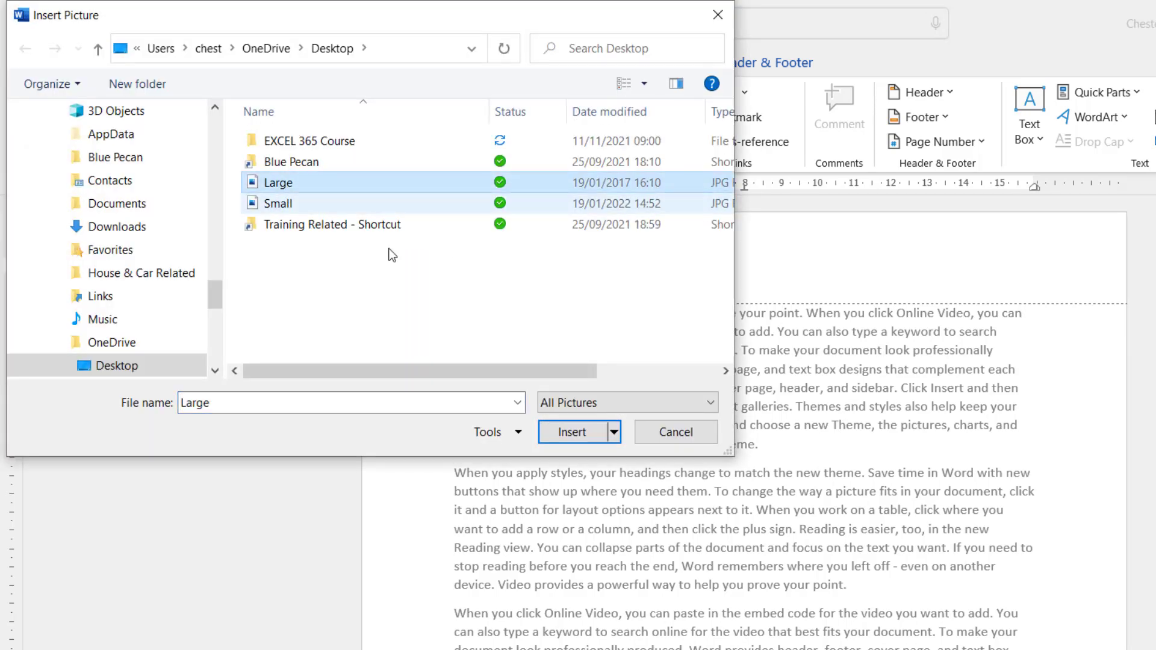
{"action": "left_click", "coordinate": [591, 430]}
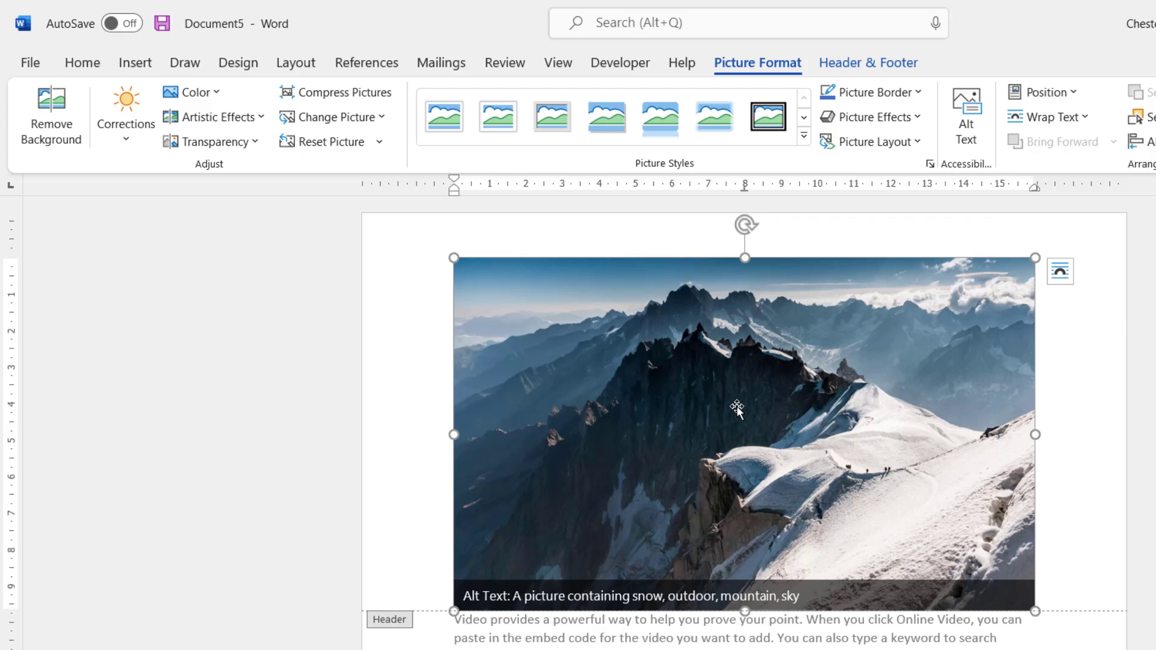
Set the header picture's text wrapping to Behind Text and its height to 29.7 cm
{"action": "left_click", "coordinate": [1060, 274]}
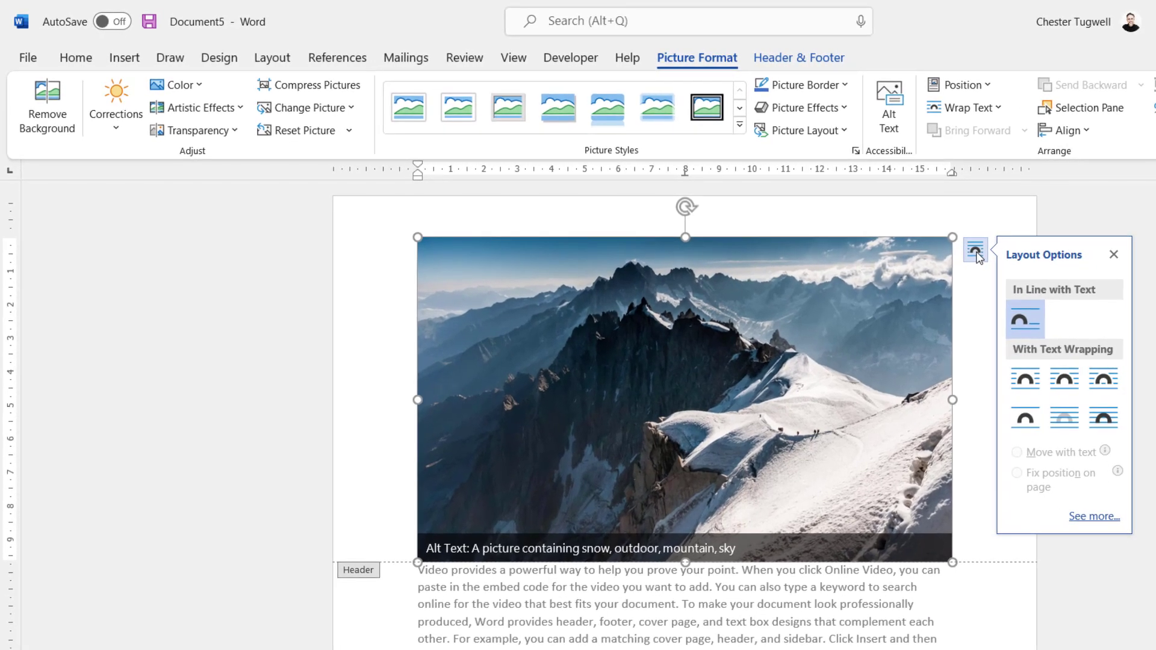
{"action": "left_click", "coordinate": [1071, 420]}
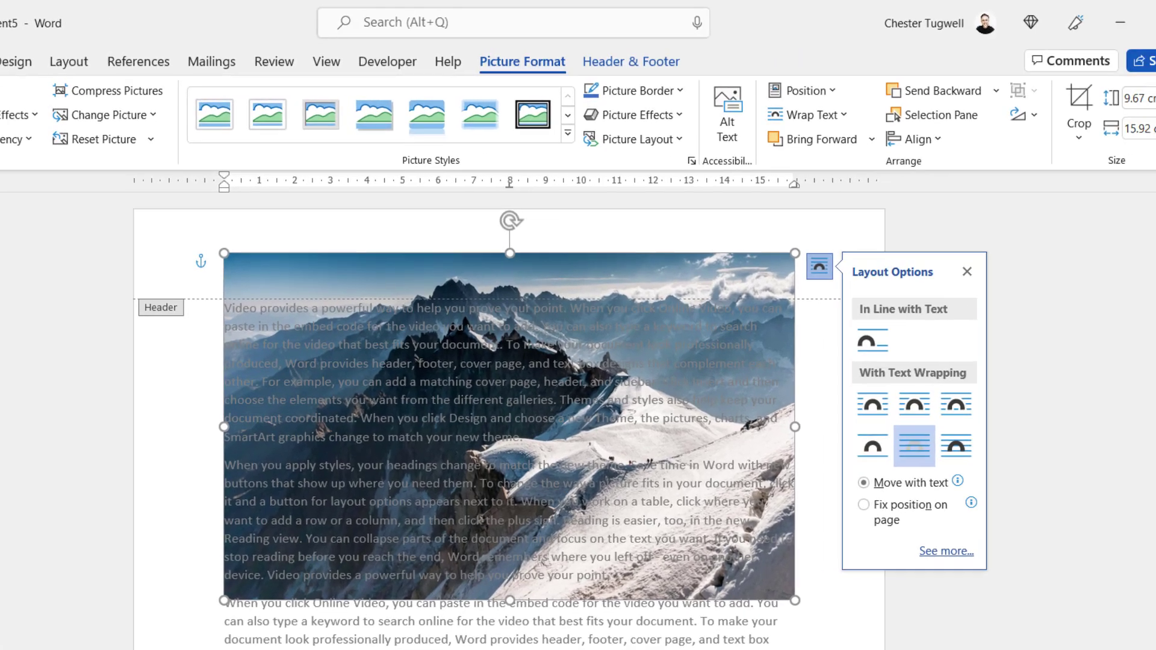
{"action": "left_click", "coordinate": [1155, 91]}
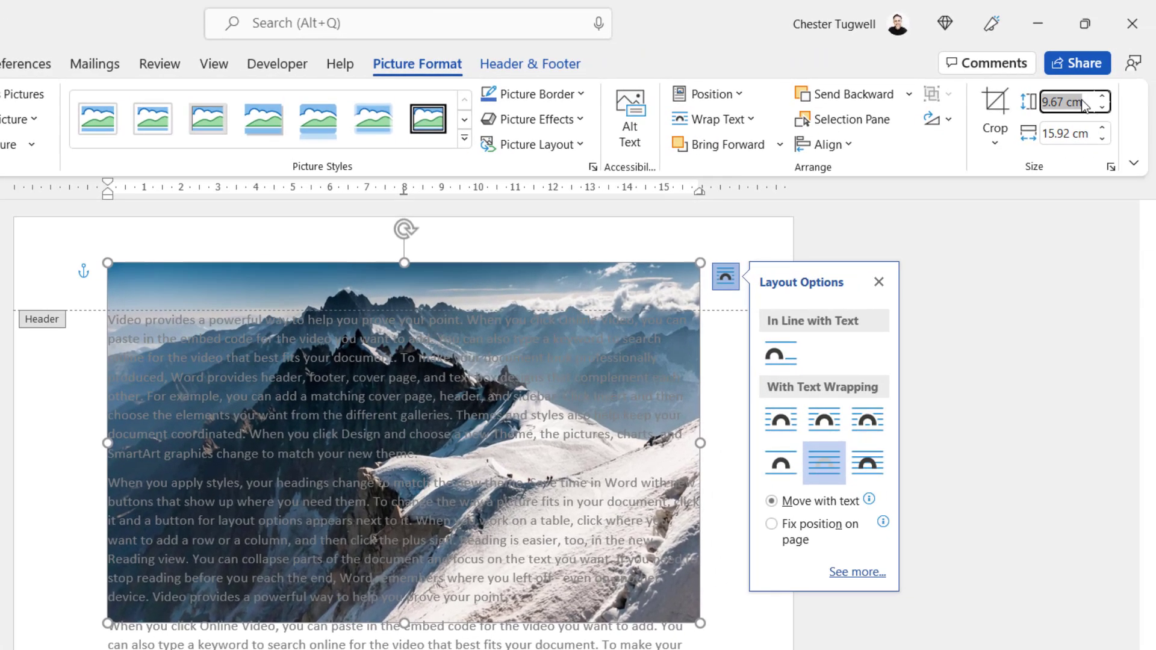
{"action": "type", "text": "29."}
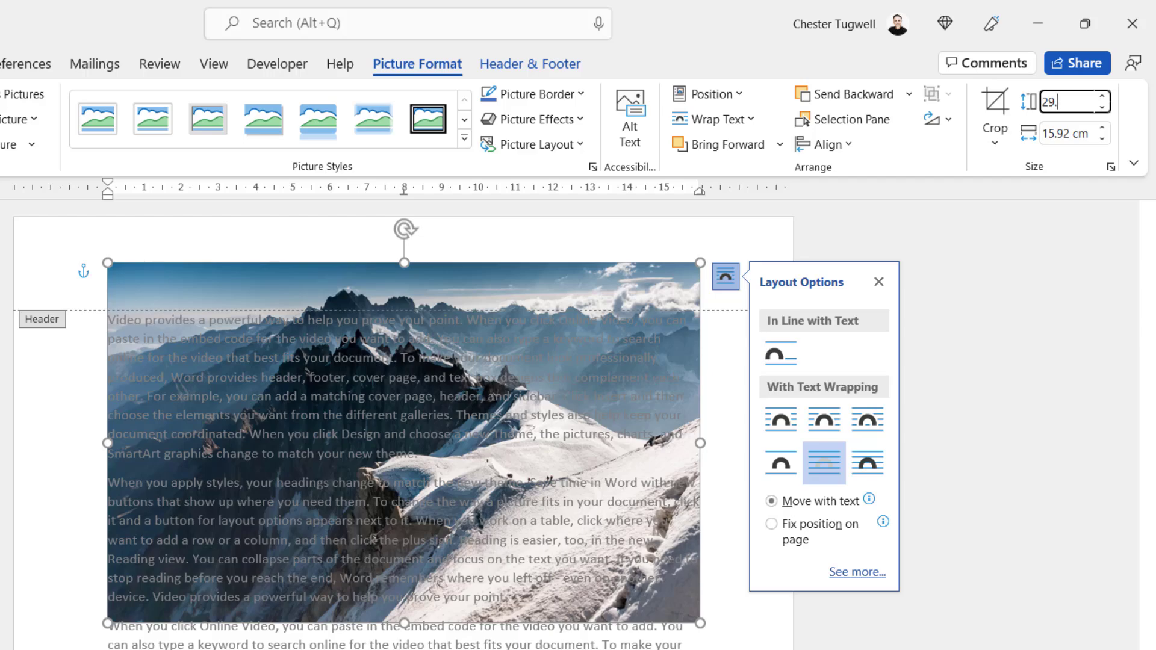
{"action": "type", "text": "7"}
{"action": "key", "text": "Return"}
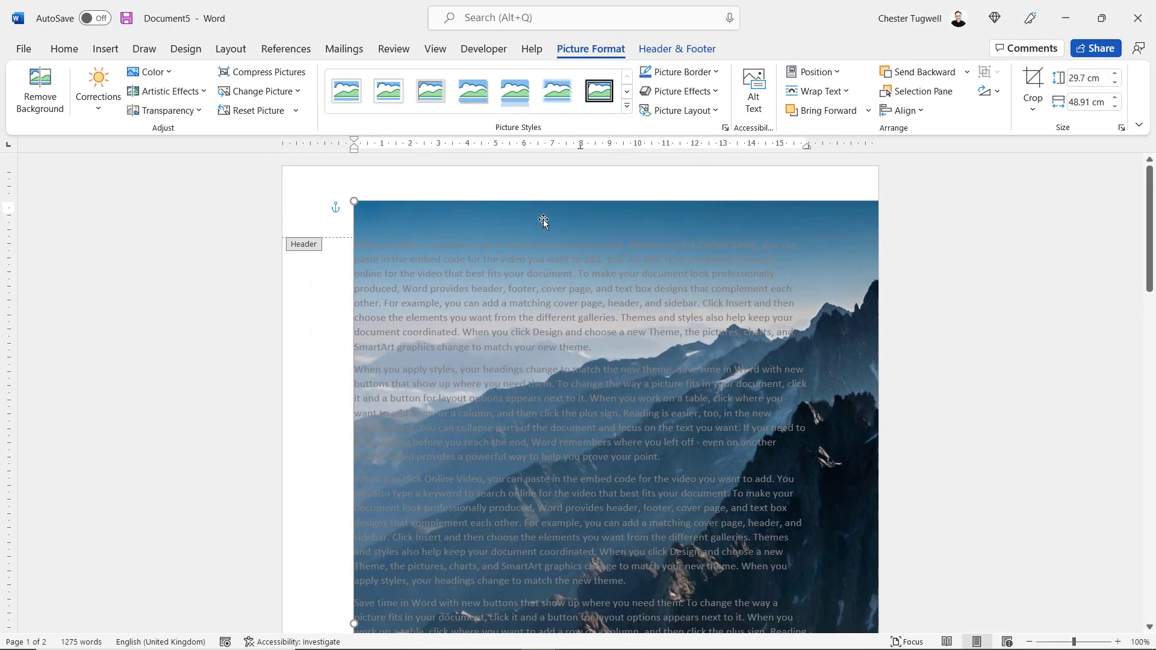
Move the header picture up and to the left until it covers the whole page, and check the page's lower edge
{"action": "left_click_drag", "start_coordinate": [544, 222], "coordinate": [461, 182]}
{"action": "left_click_drag", "start_coordinate": [697, 188], "coordinate": [316, 187]}
{"action": "scroll", "coordinate": [566, 367], "scroll_direction": "down", "scroll_amount": 6}
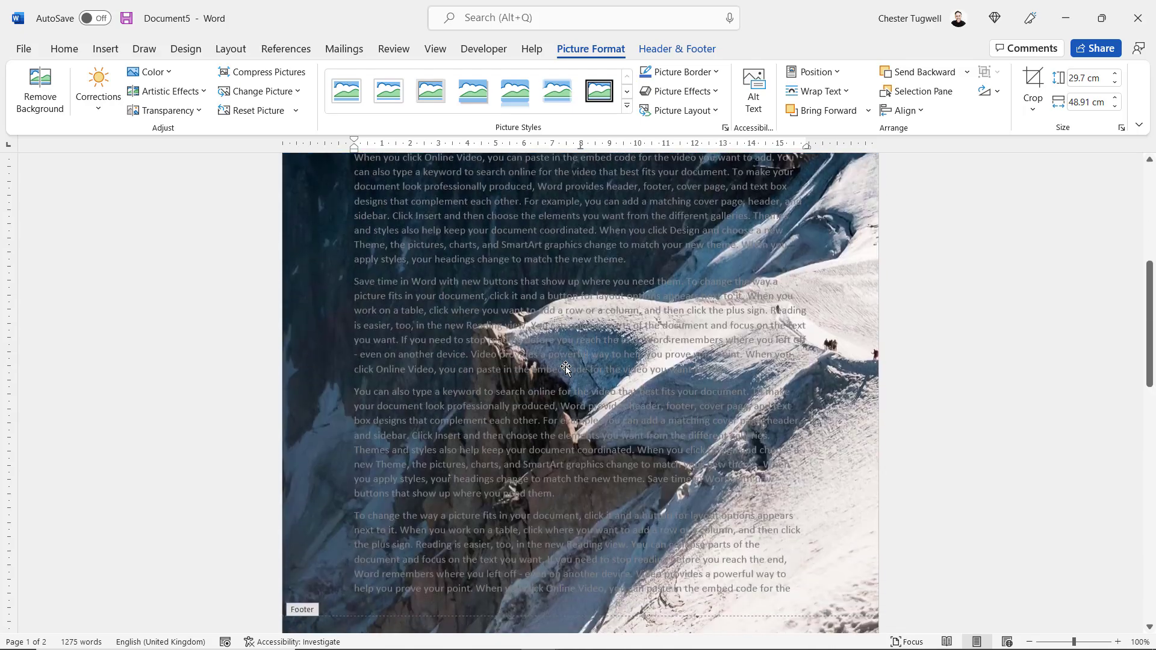
{"action": "scroll", "coordinate": [566, 369], "scroll_direction": "up", "scroll_amount": 6}
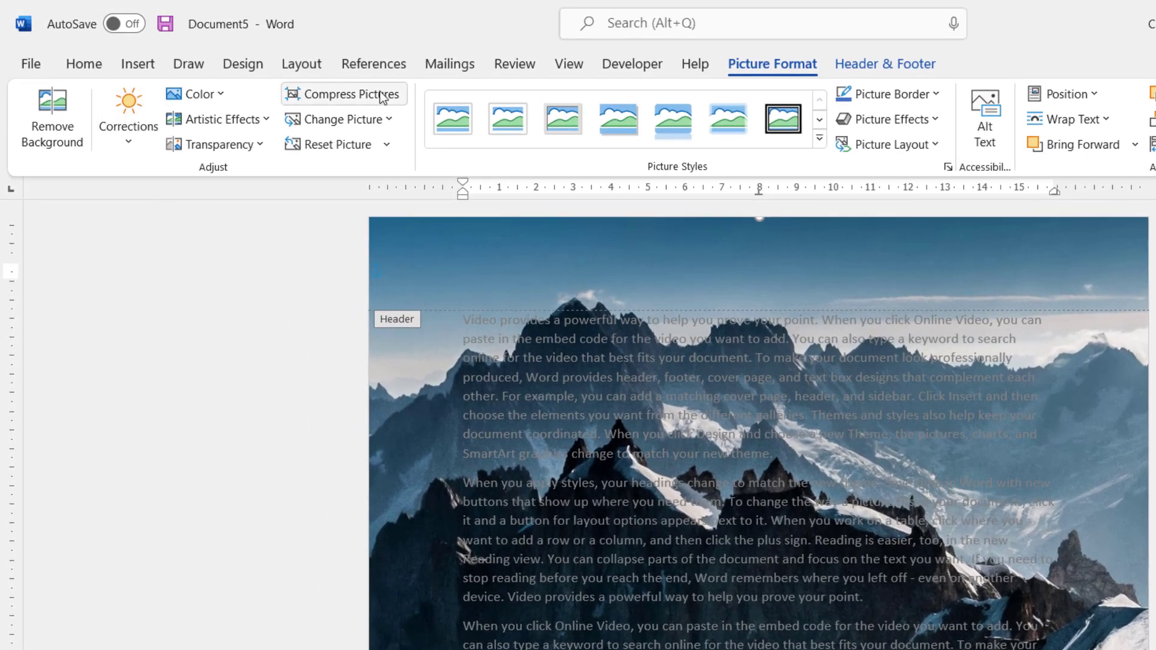
Preview the Corrections, Color and Artistic Effects choices available for the header picture
{"action": "left_click", "coordinate": [128, 142]}
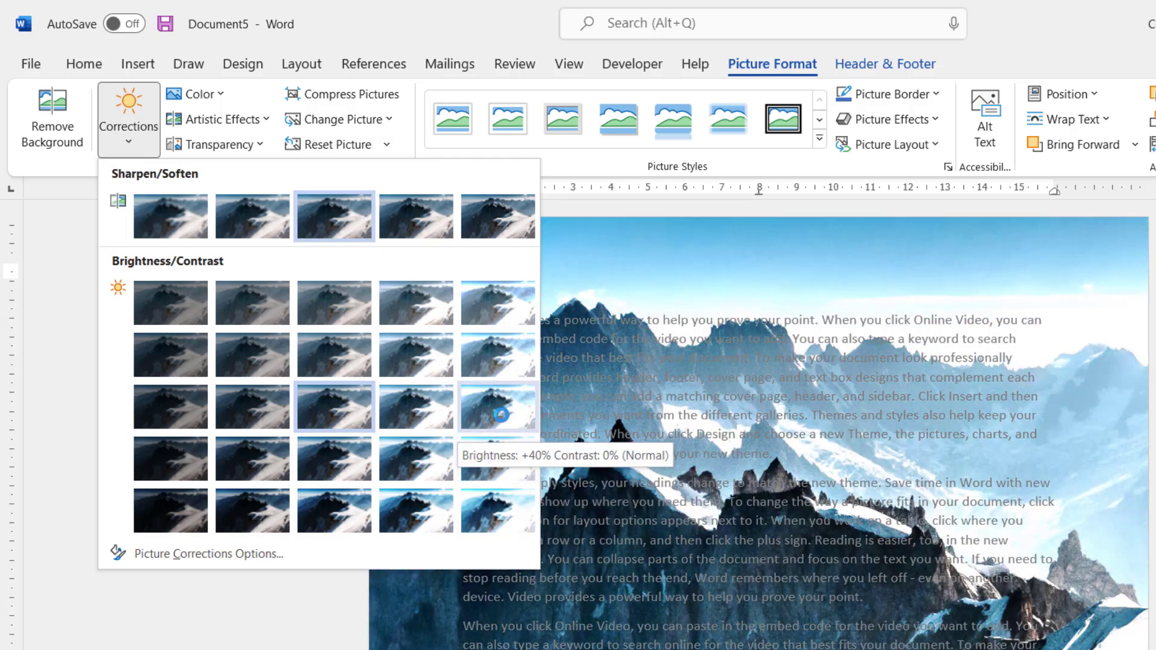
{"action": "left_click", "coordinate": [222, 96]}
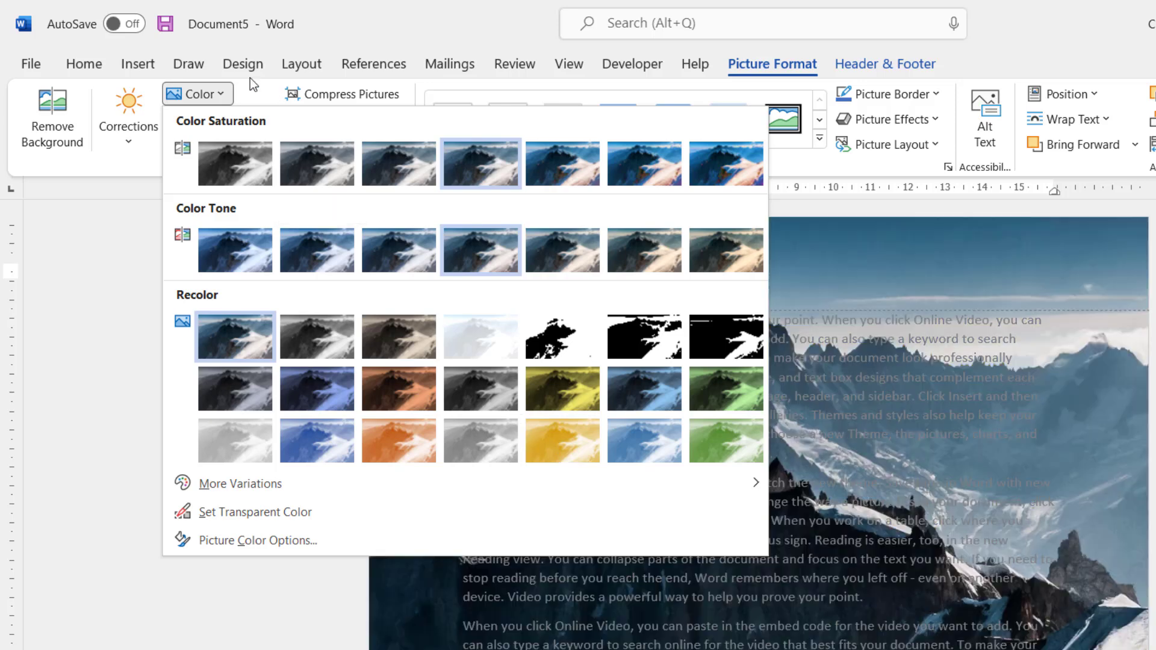
{"action": "left_click", "coordinate": [249, 90]}
{"action": "left_click", "coordinate": [258, 122]}
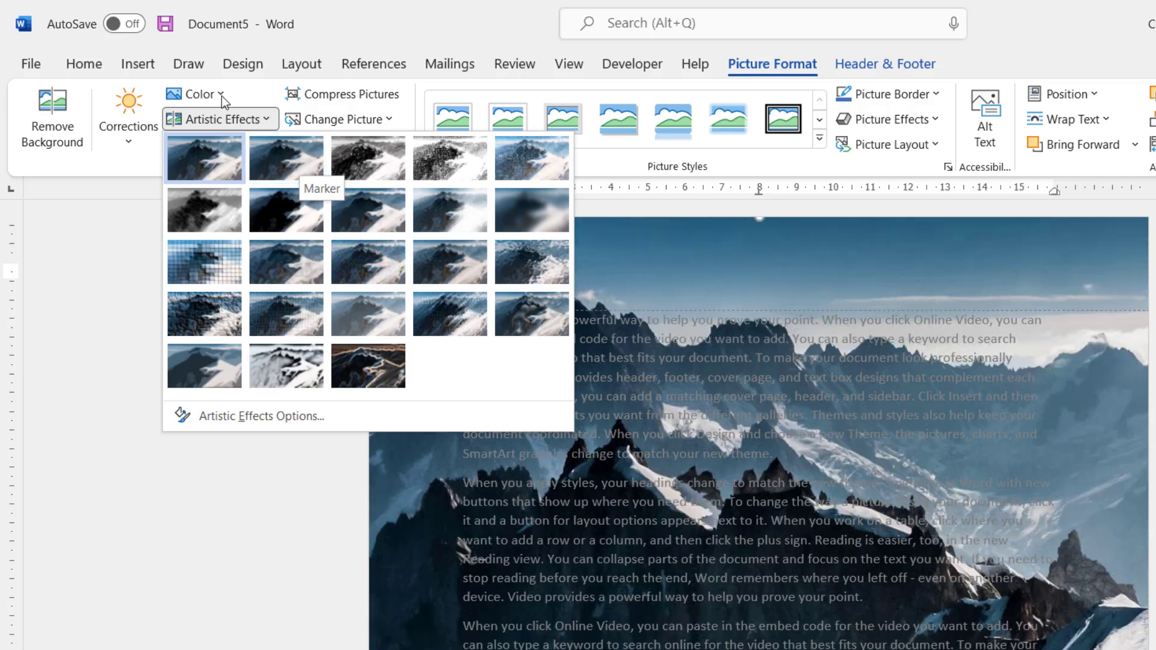
{"action": "left_click", "coordinate": [244, 88]}
Apply the second most transparent Transparency preset to the header picture and check the background on both pages
{"action": "left_click", "coordinate": [256, 146]}
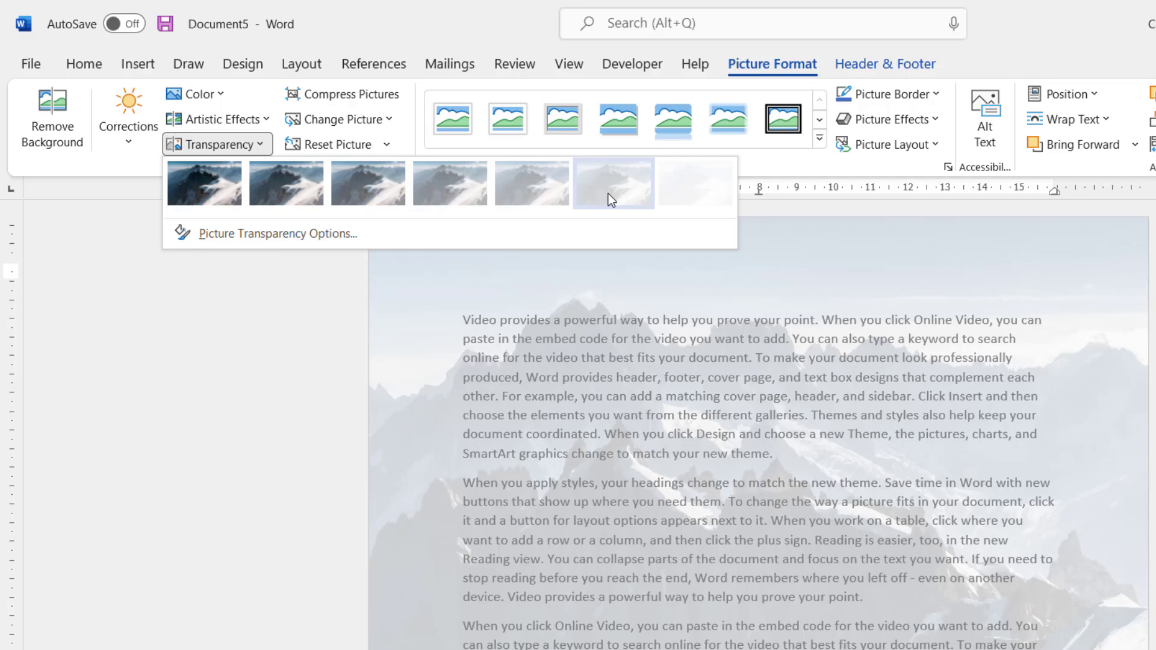
{"action": "left_click", "coordinate": [608, 193]}
{"action": "scroll", "coordinate": [704, 386], "scroll_direction": "down", "scroll_amount": 6}
{"action": "scroll", "coordinate": [710, 390], "scroll_direction": "down", "scroll_amount": 10}
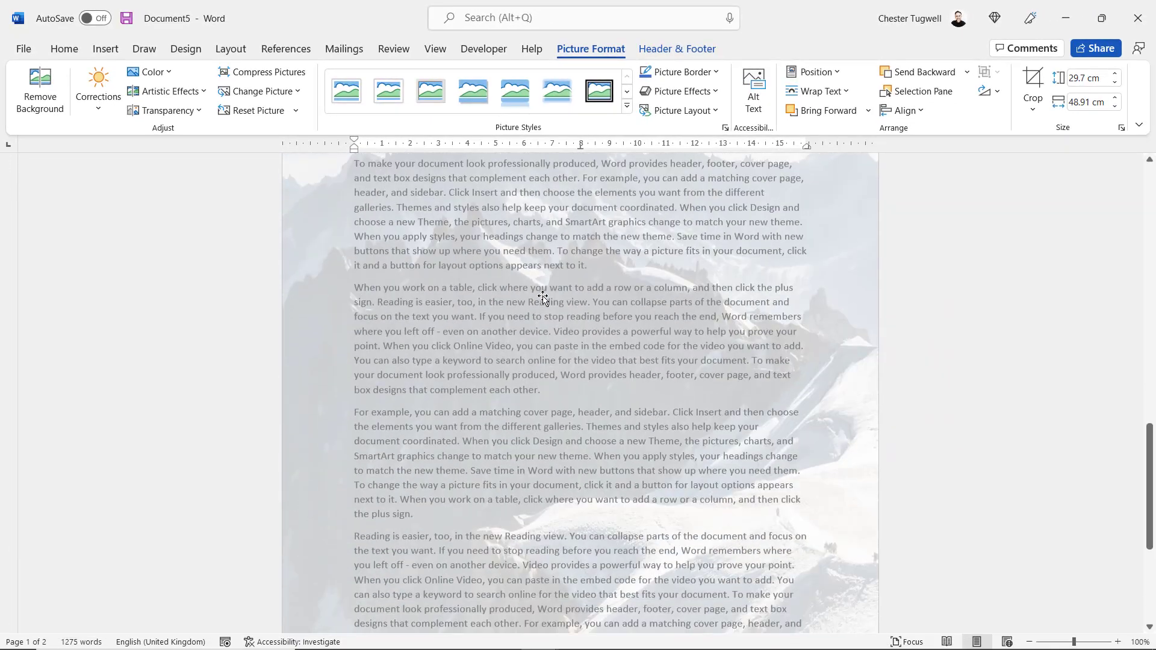
{"action": "scroll", "coordinate": [542, 297], "scroll_direction": "down", "scroll_amount": 5}
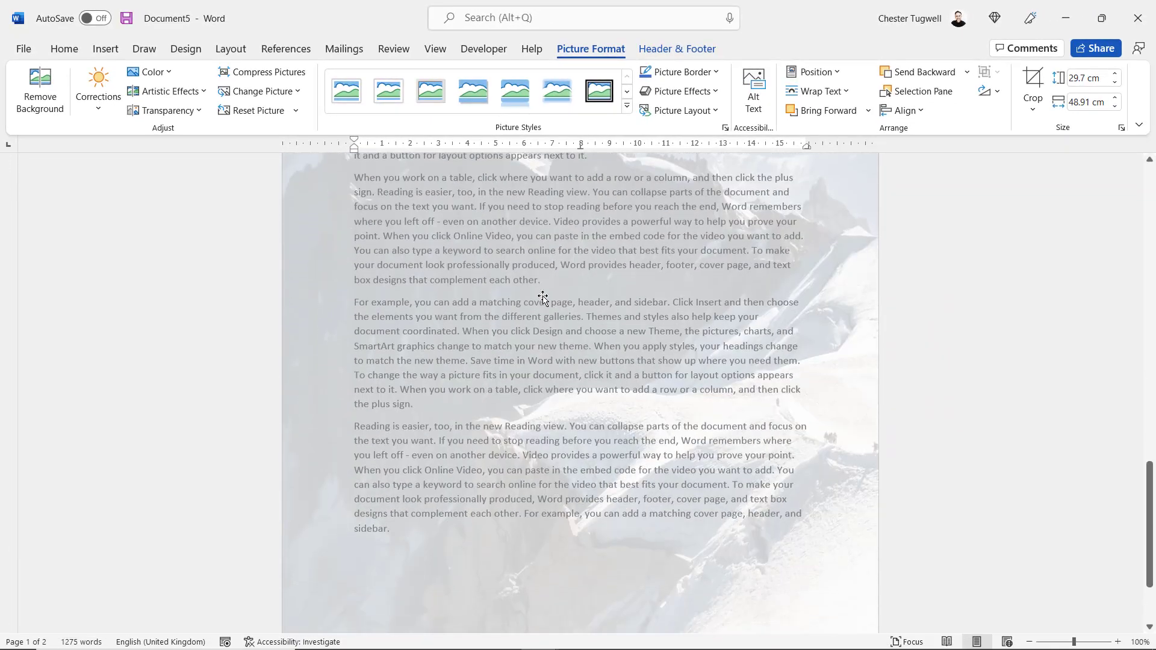
{"action": "scroll", "coordinate": [543, 297], "scroll_direction": "up", "scroll_amount": 4}
{"action": "scroll", "coordinate": [542, 298], "scroll_direction": "up", "scroll_amount": 5}
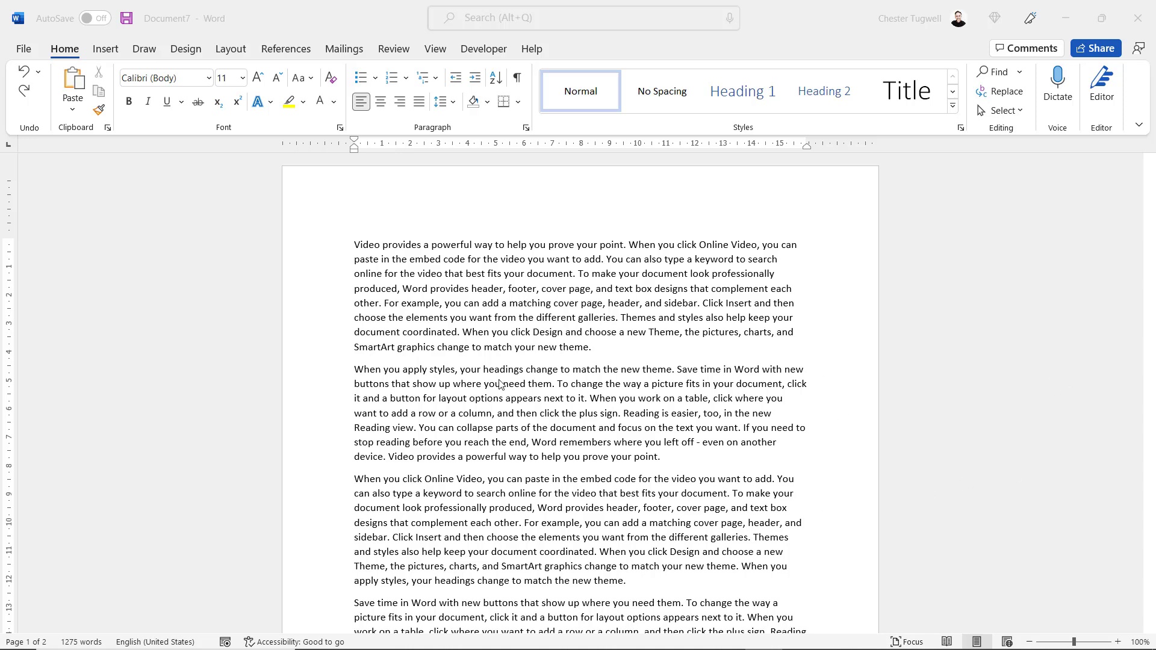
Give the document a different first page header and insert the picture Large from this device into it
{"action": "double_click", "coordinate": [544, 203]}
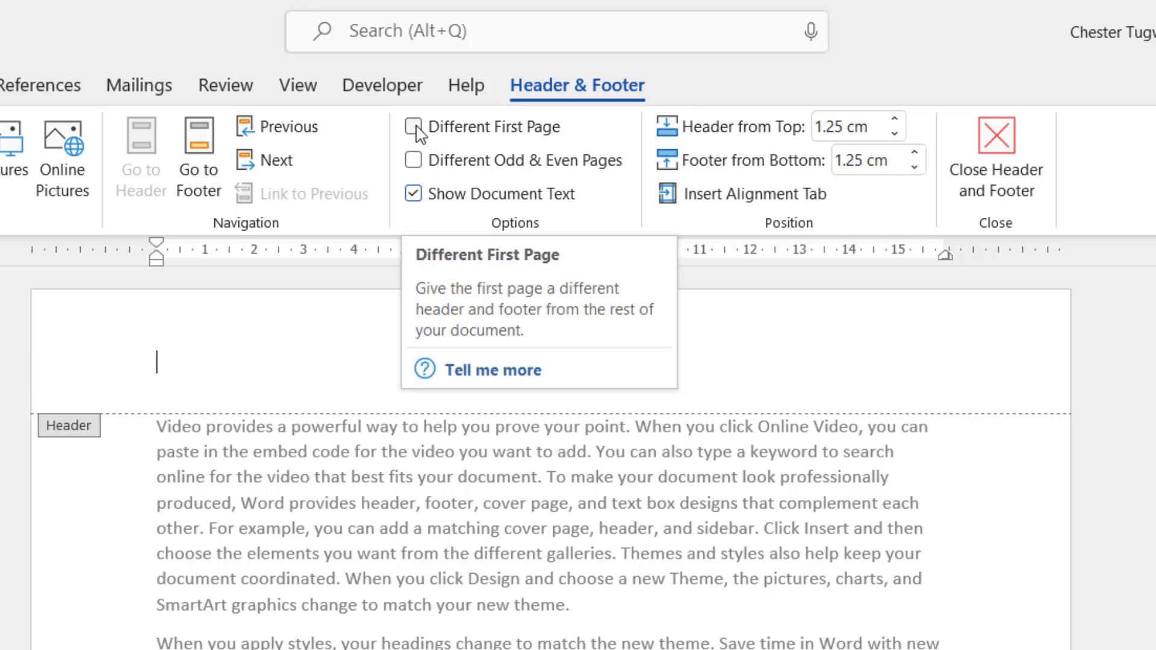
{"action": "left_click", "coordinate": [414, 128]}
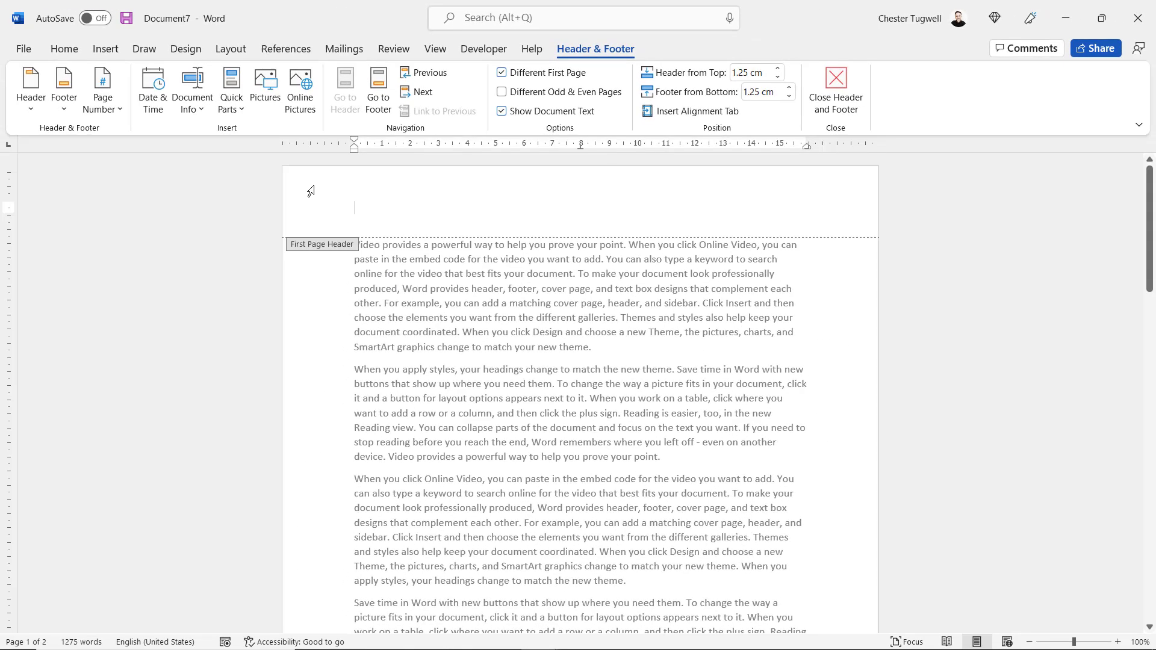
{"action": "left_click", "coordinate": [106, 49]}
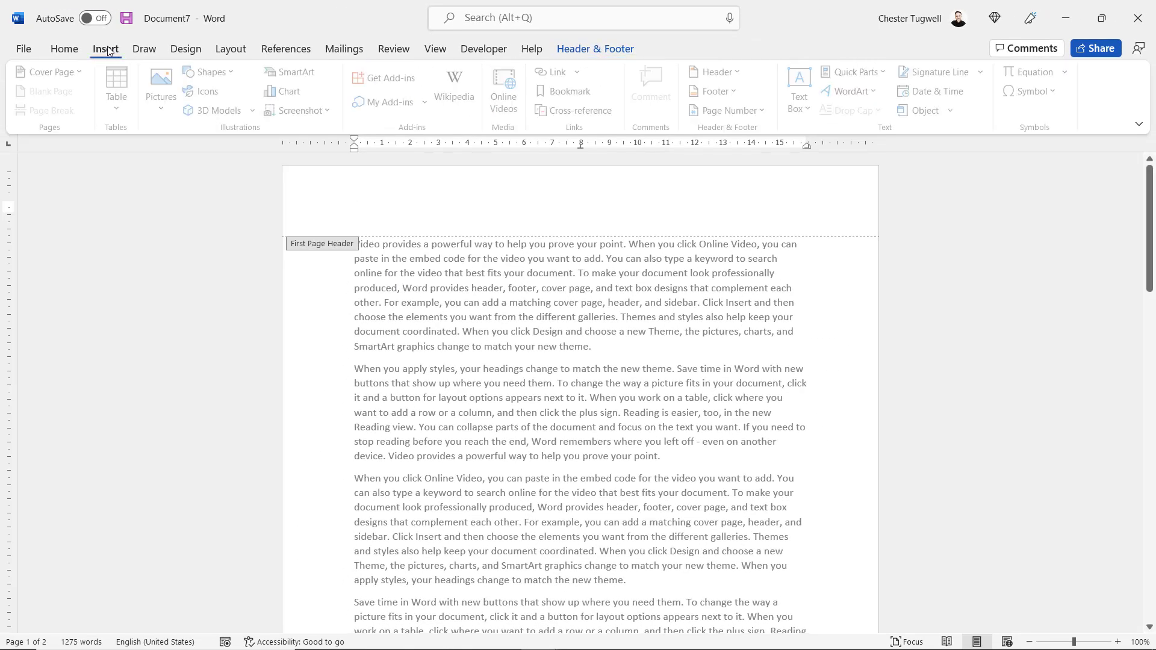
{"action": "left_click", "coordinate": [152, 101]}
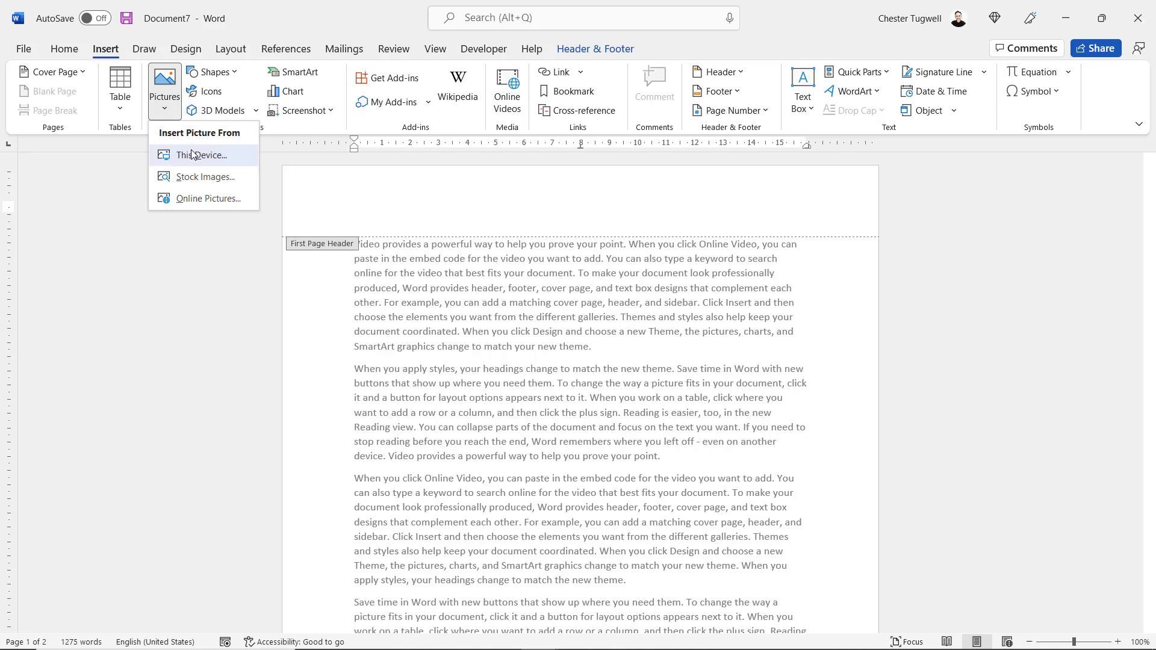
{"action": "left_click", "coordinate": [192, 155]}
{"action": "left_click", "coordinate": [209, 146]}
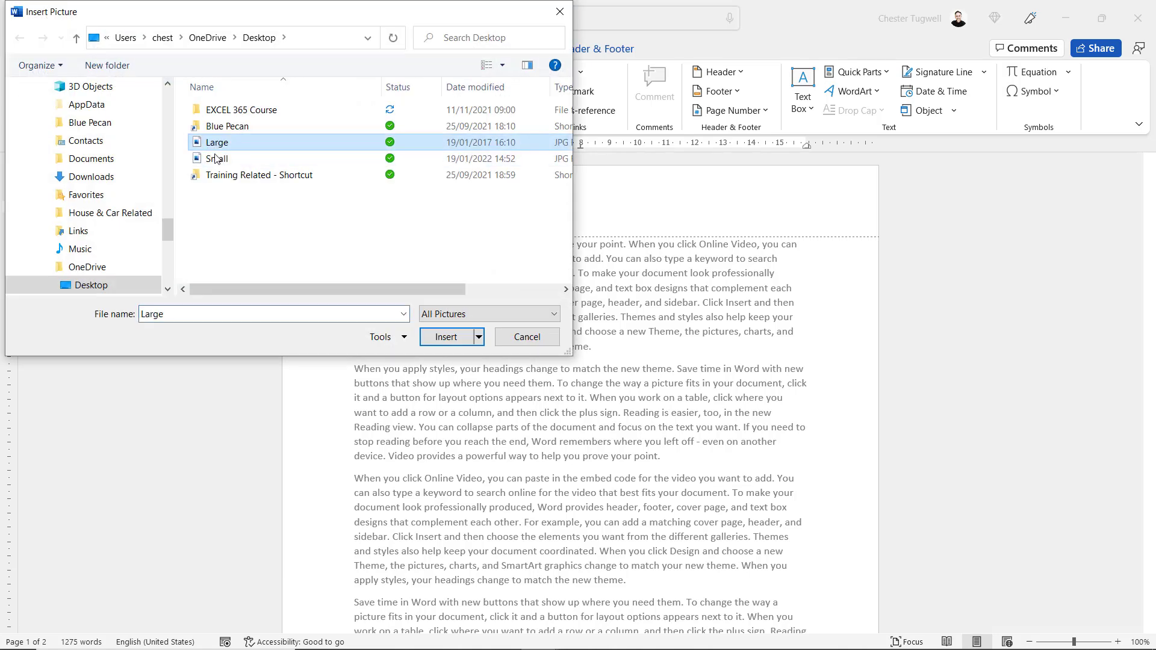
{"action": "left_click", "coordinate": [446, 337]}
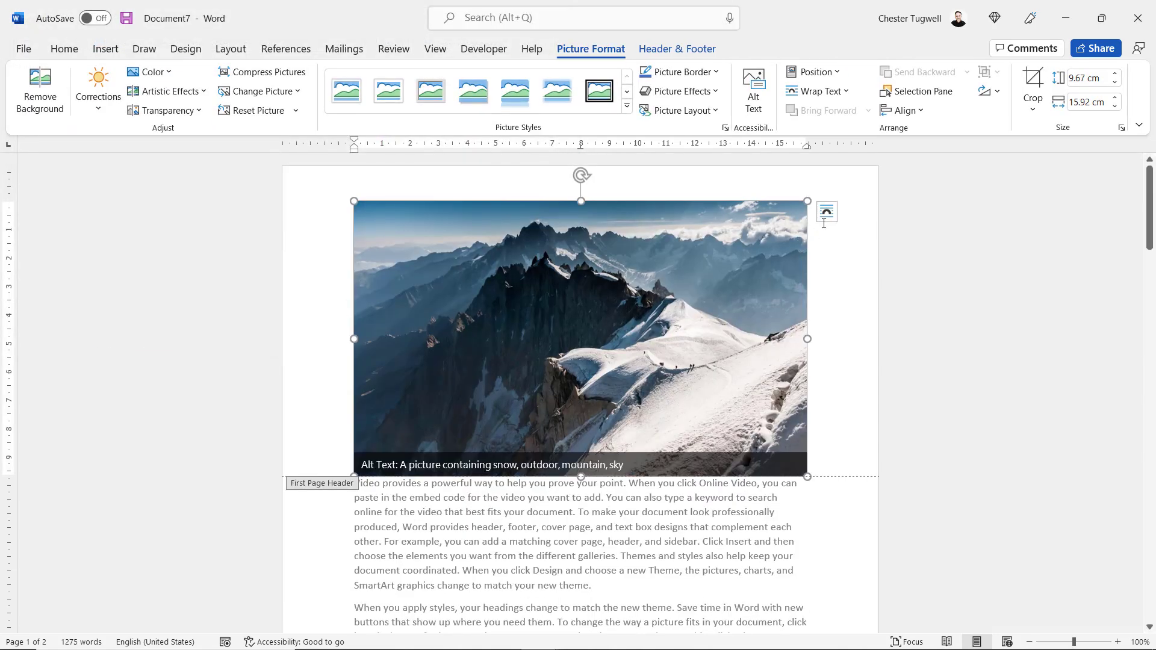
Set the first page header picture's text wrapping to Behind Text and its height to 29.7 cm
{"action": "left_click", "coordinate": [827, 212]}
{"action": "left_click", "coordinate": [913, 364]}
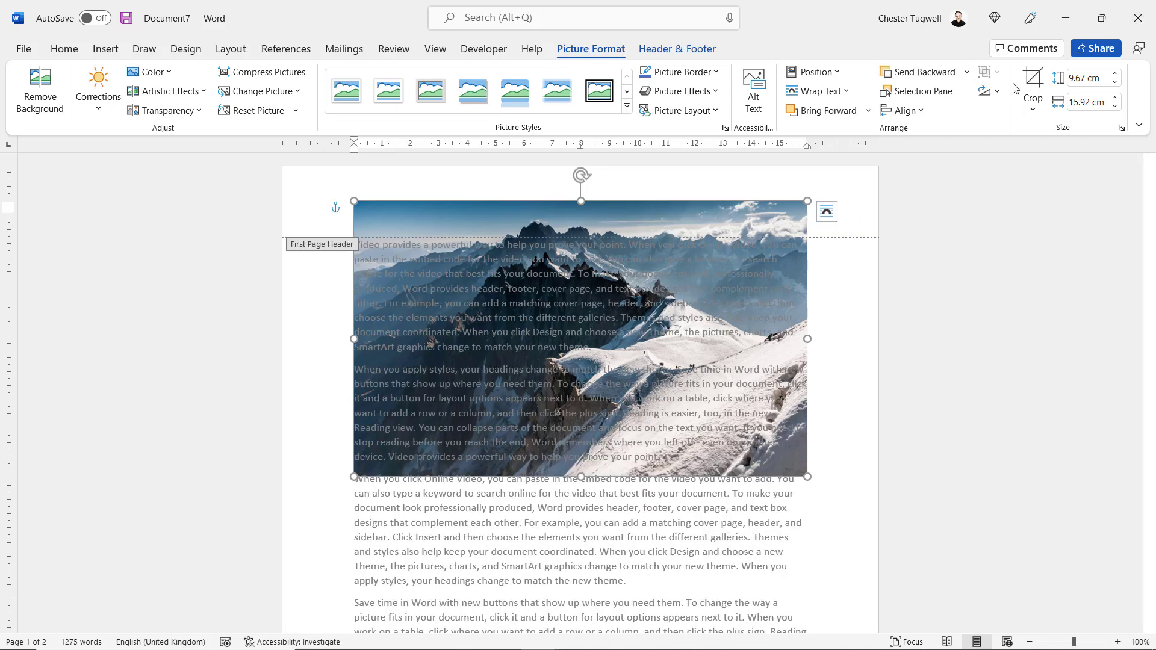
{"action": "left_click", "coordinate": [1081, 76]}
{"action": "type", "text": "29.7"}
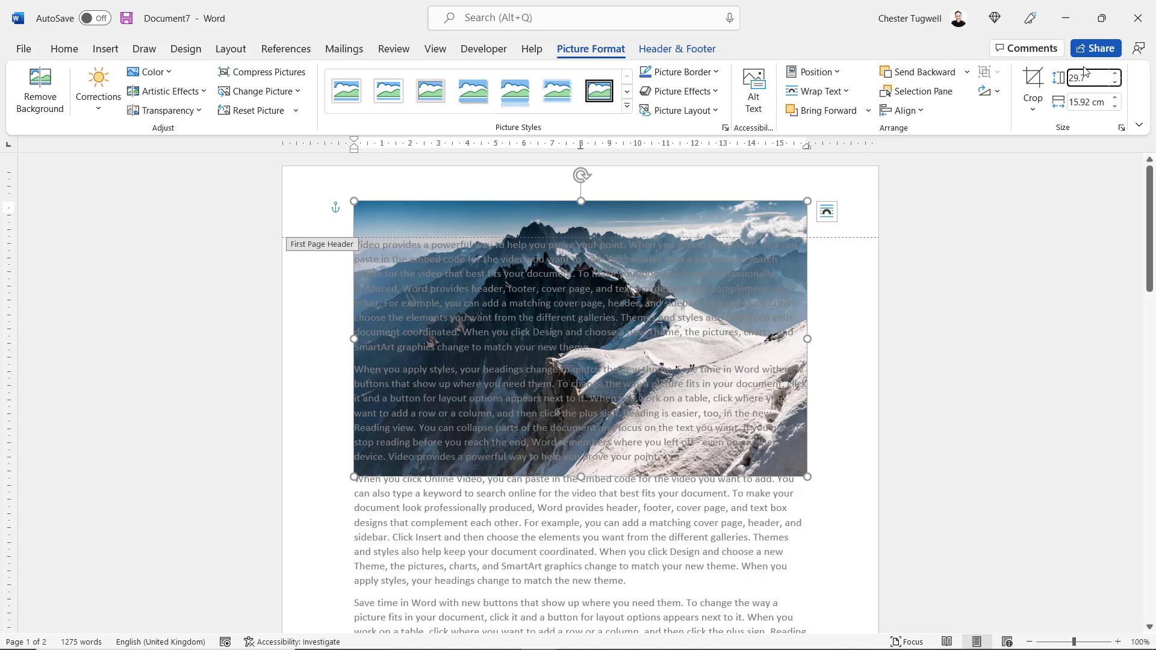
{"action": "key", "text": "Return"}
Move the picture to cover the whole first page, close the header, and check the background on the following page
{"action": "left_click_drag", "start_coordinate": [619, 221], "coordinate": [360, 187]}
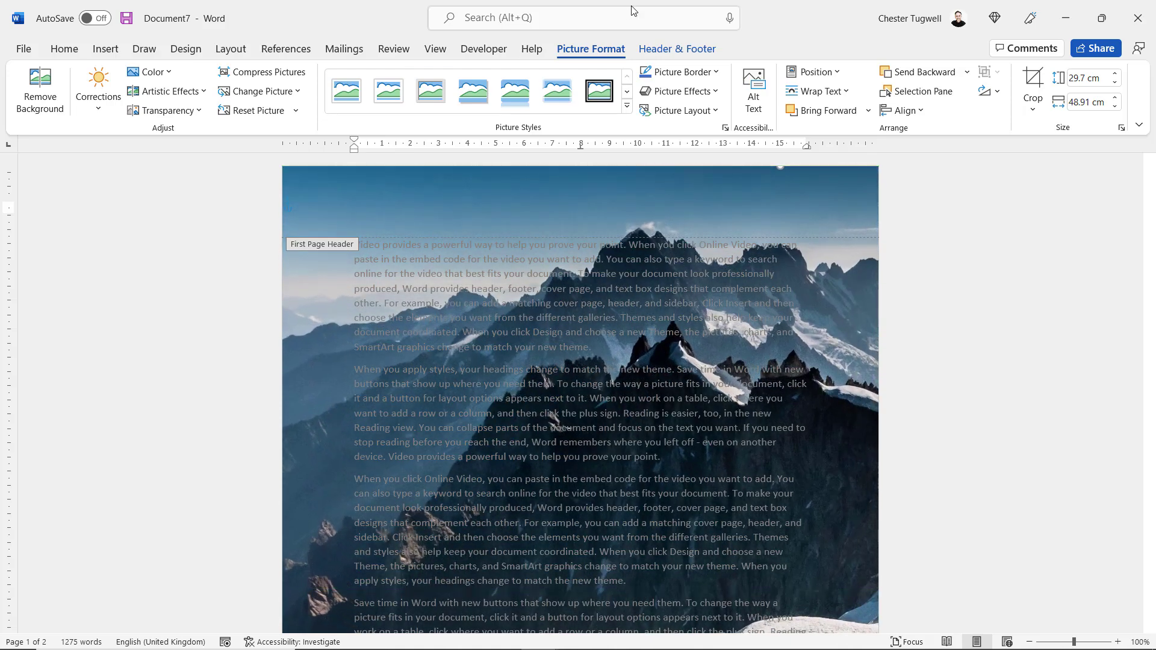
{"action": "left_click", "coordinate": [692, 45]}
{"action": "left_click", "coordinate": [823, 100]}
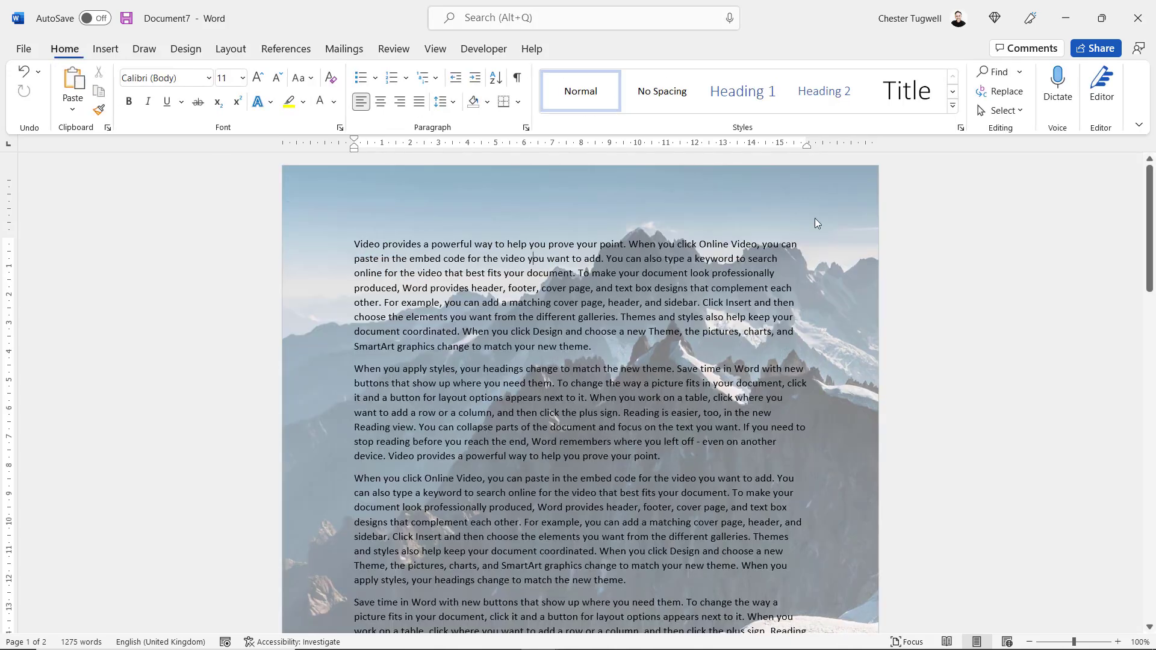
{"action": "scroll", "coordinate": [552, 253], "scroll_direction": "down", "scroll_amount": 10}
{"action": "scroll", "coordinate": [552, 253], "scroll_direction": "down", "scroll_amount": 7}
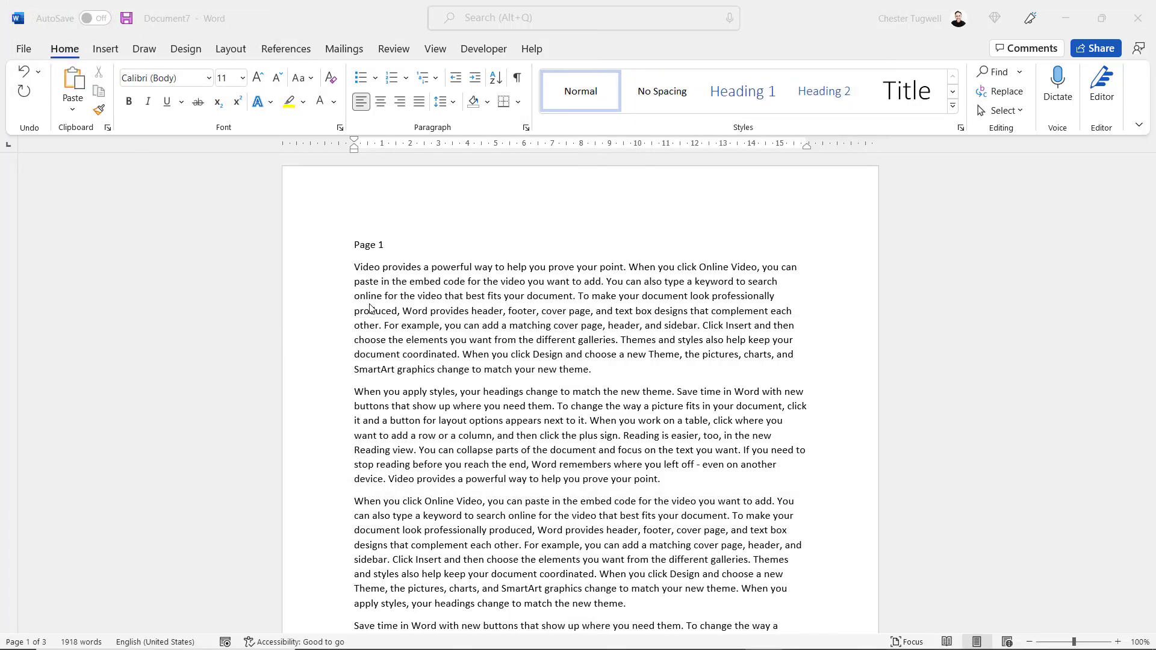
Show the section number in the status bar of the three-page document and check it on each page
{"action": "scroll", "coordinate": [414, 304], "scroll_direction": "down", "scroll_amount": 10}
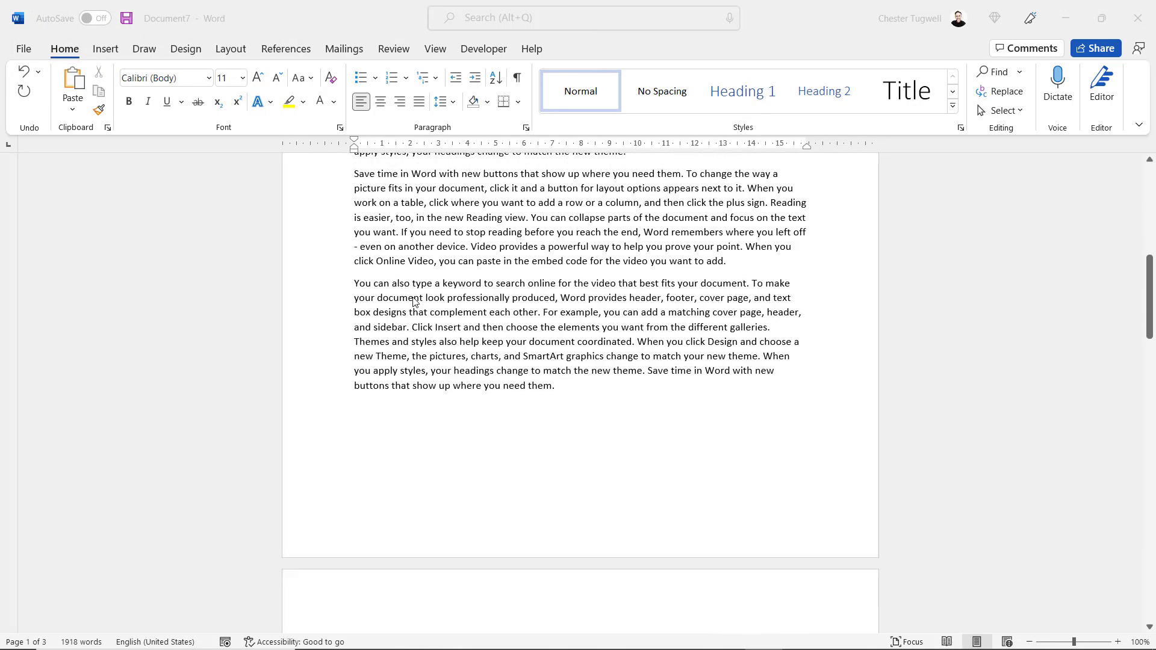
{"action": "scroll", "coordinate": [415, 302], "scroll_direction": "down", "scroll_amount": 10}
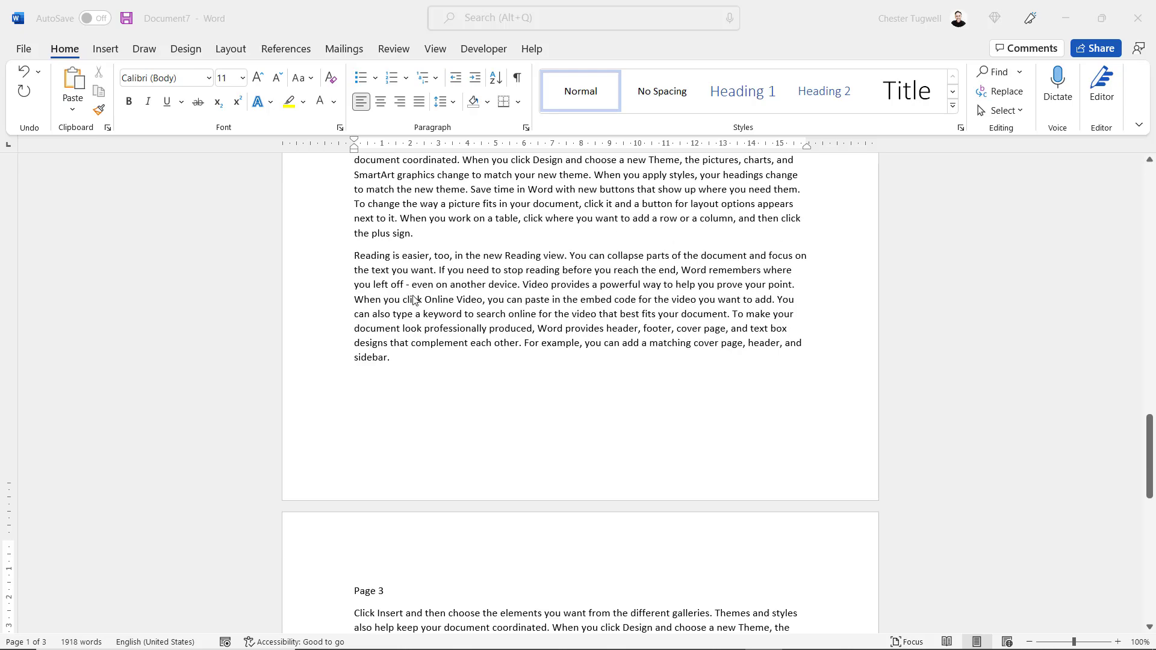
{"action": "scroll", "coordinate": [414, 300], "scroll_direction": "down", "scroll_amount": 4}
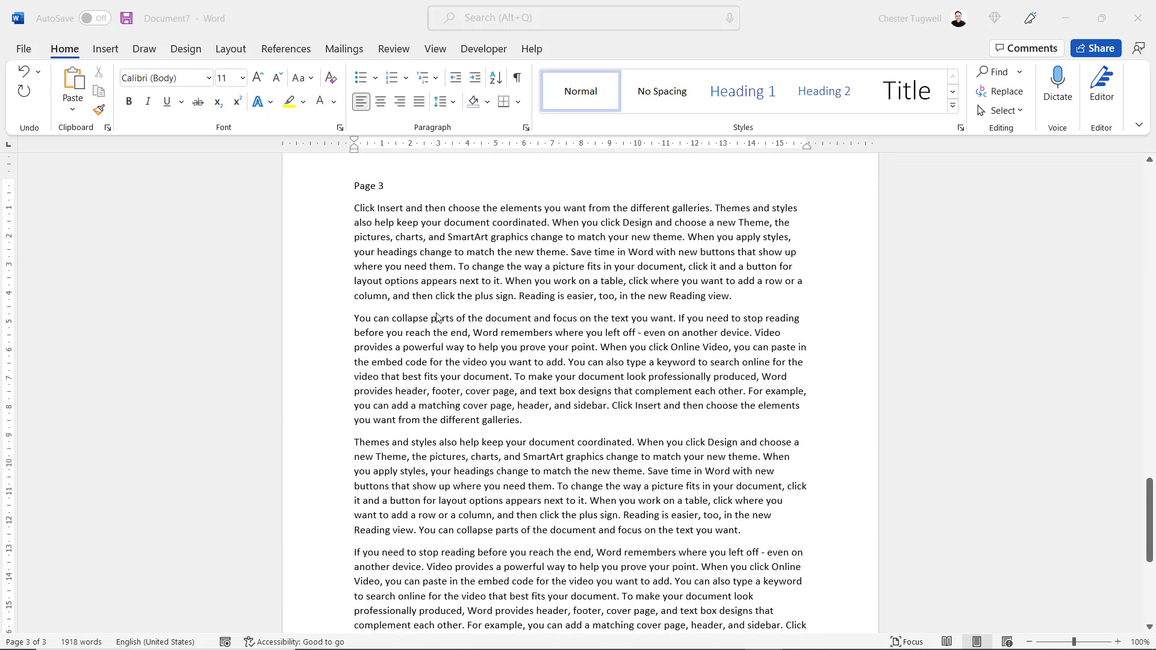
{"action": "scroll", "coordinate": [438, 318], "scroll_direction": "up", "scroll_amount": 15}
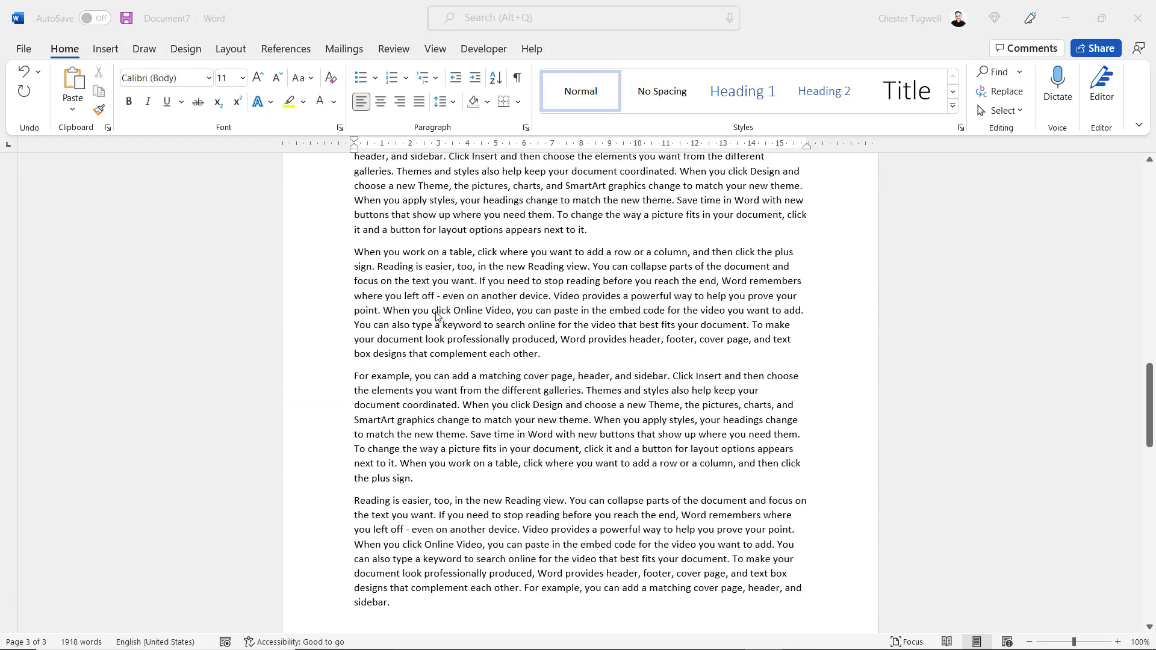
{"action": "scroll", "coordinate": [437, 317], "scroll_direction": "up", "scroll_amount": 15}
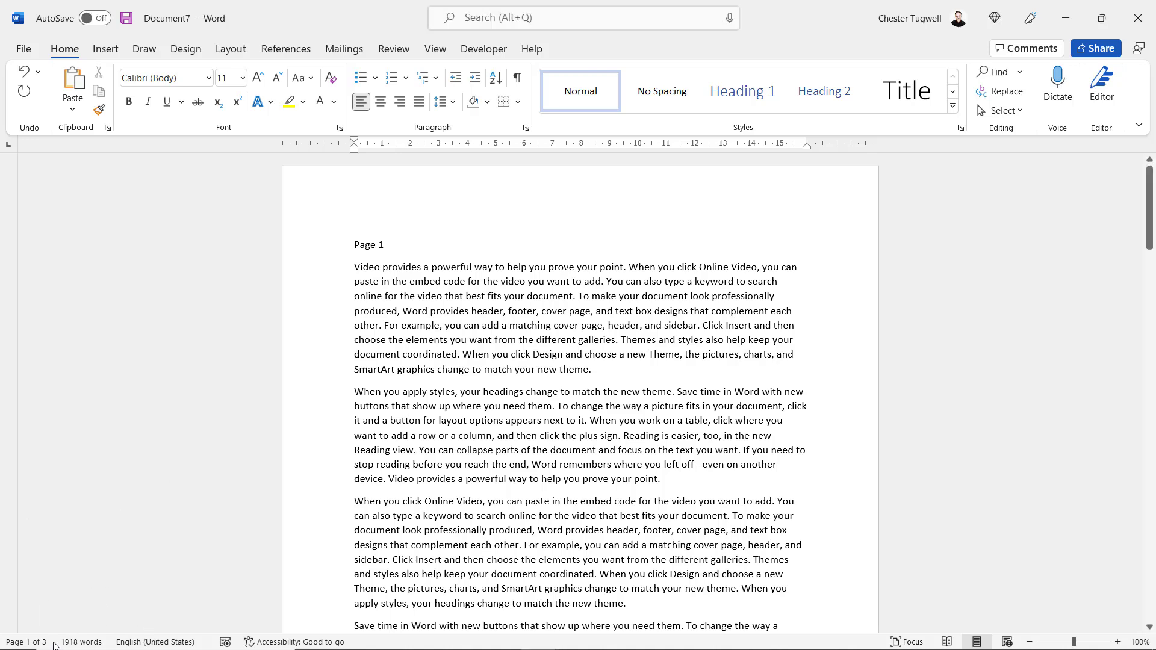
{"action": "right_click", "coordinate": [54, 644]}
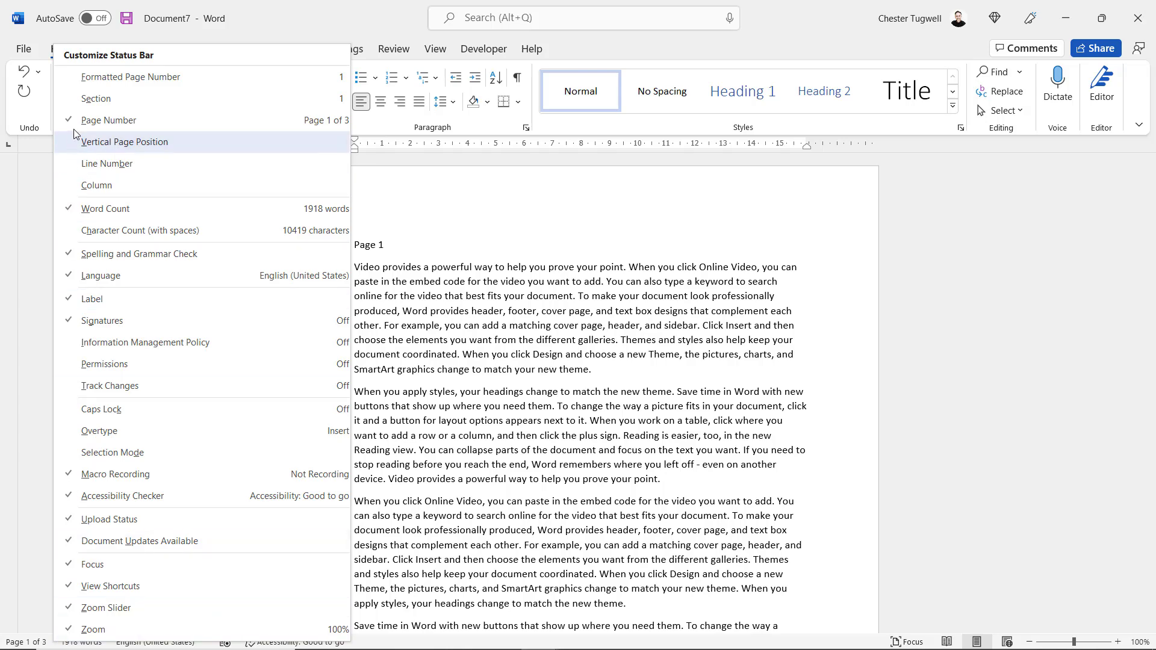
{"action": "left_click", "coordinate": [86, 99]}
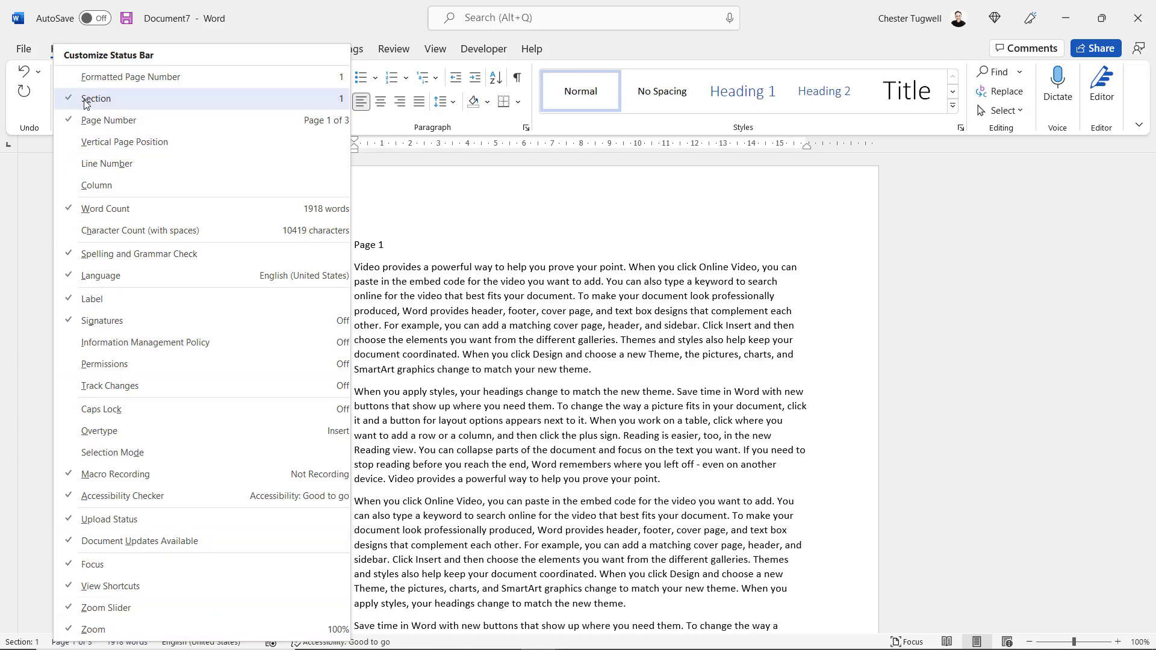
{"action": "left_click", "coordinate": [603, 347]}
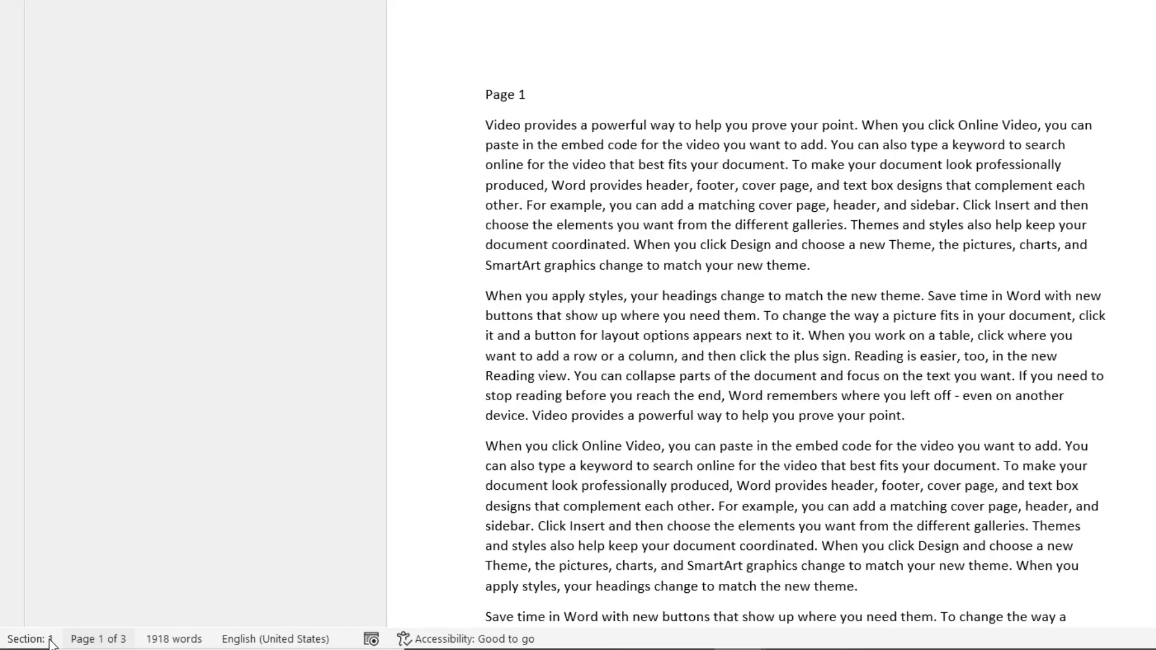
{"action": "scroll", "coordinate": [930, 166], "scroll_direction": "down", "scroll_amount": 15}
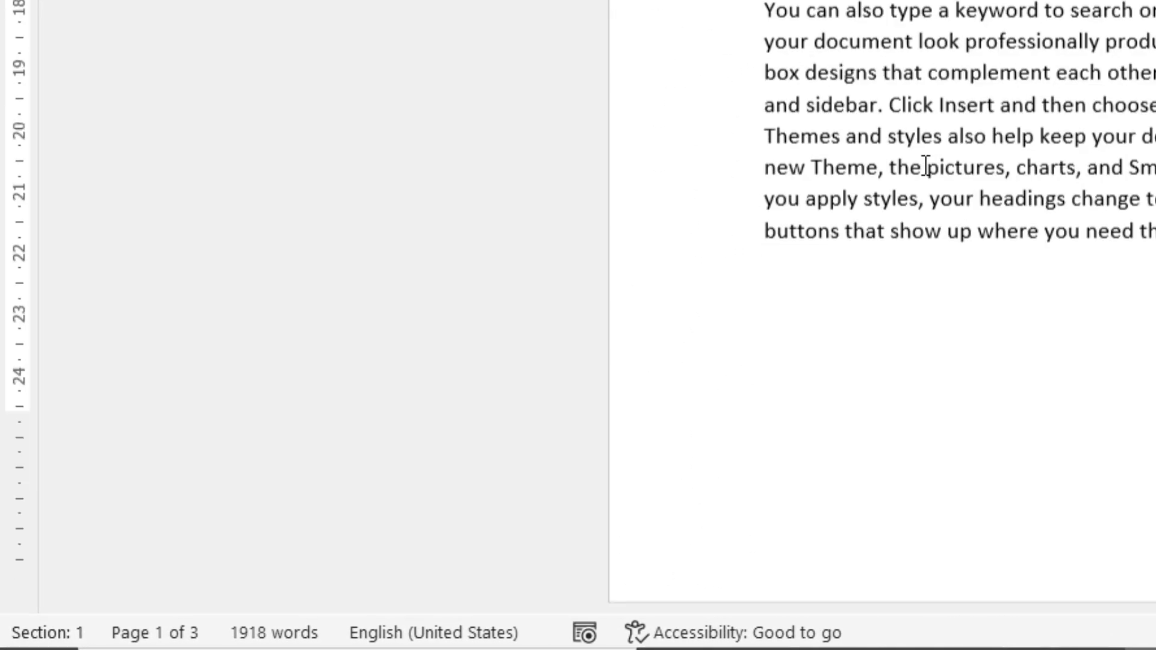
{"action": "scroll", "coordinate": [984, 277], "scroll_direction": "down", "scroll_amount": 20}
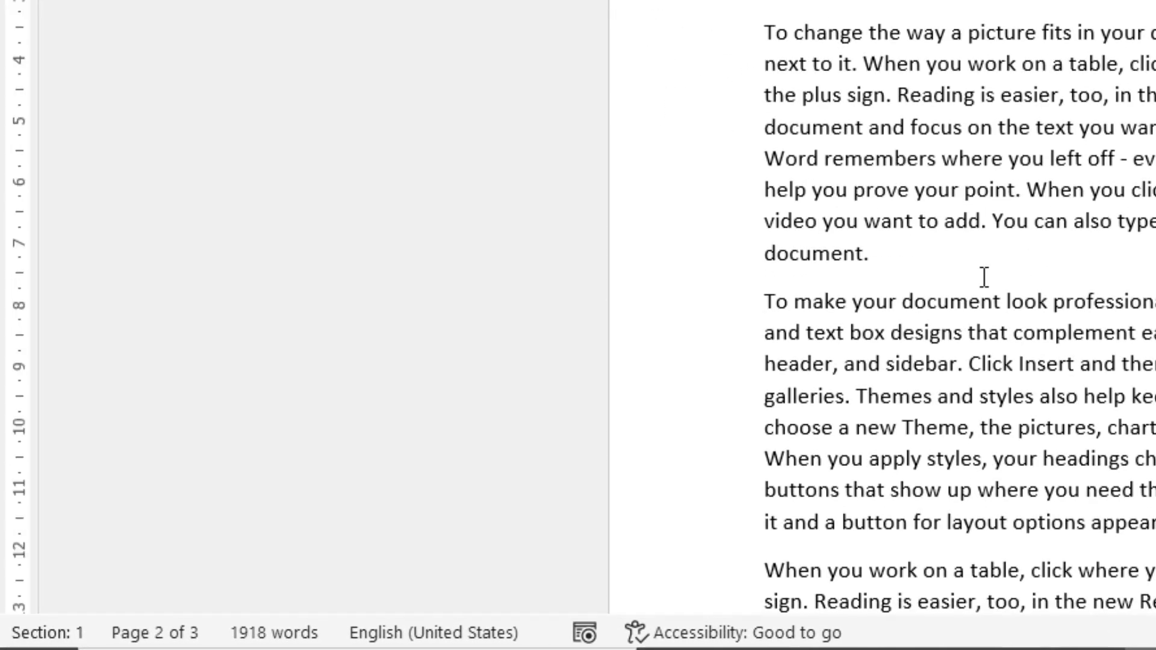
{"action": "scroll", "coordinate": [976, 325], "scroll_direction": "down", "scroll_amount": 1}
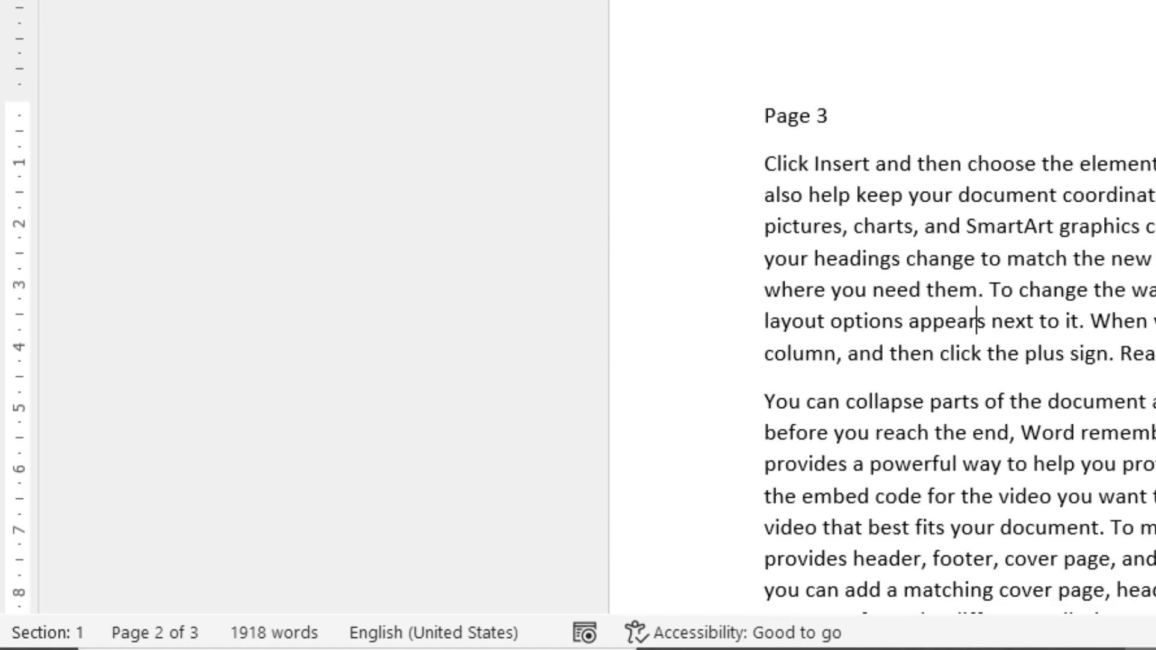
Insert a Next Page section break directly before the "Page 2" line
{"action": "scroll", "coordinate": [960, 307], "scroll_direction": "up", "scroll_amount": 12}
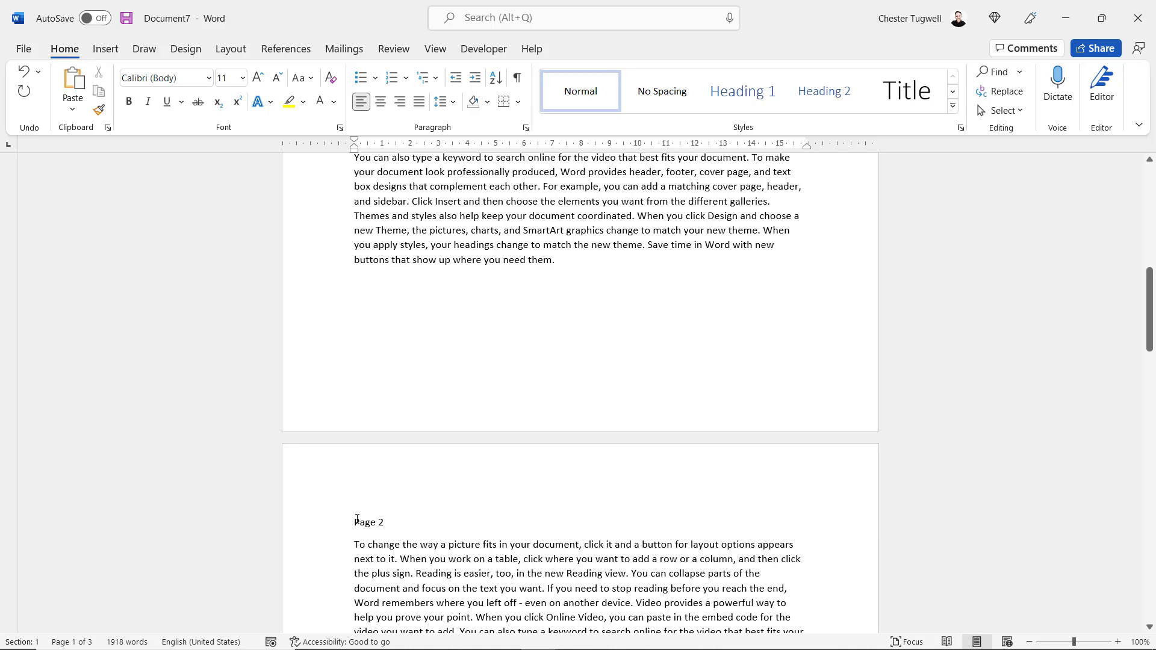
{"action": "left_click", "coordinate": [356, 521]}
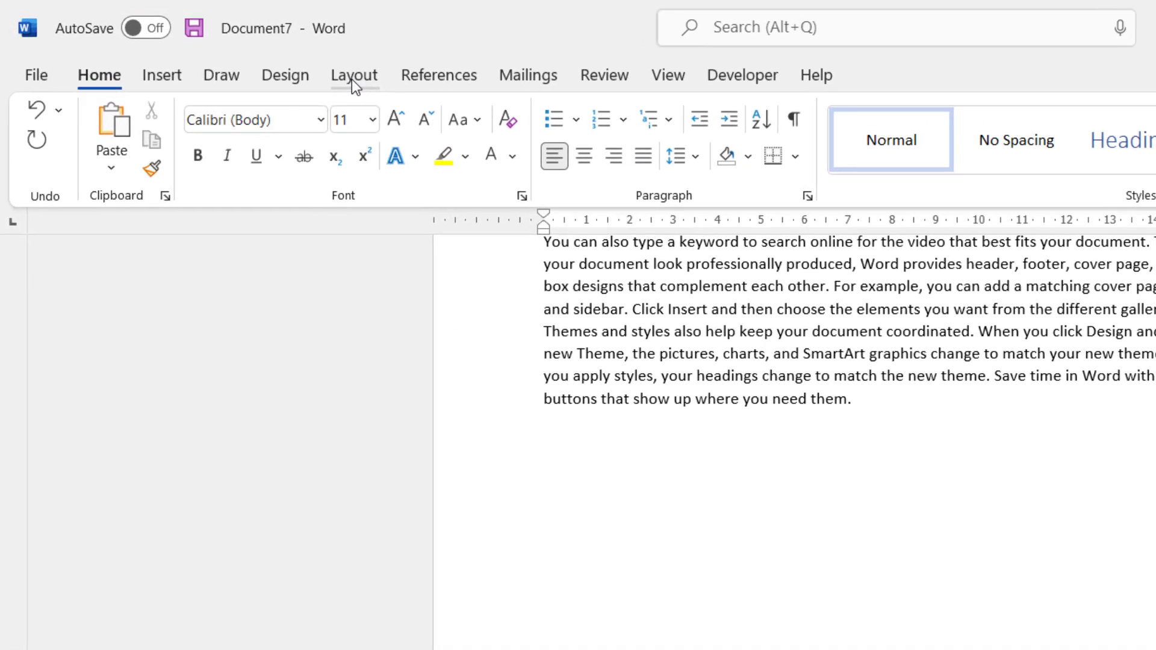
{"action": "left_click", "coordinate": [348, 78]}
{"action": "left_click", "coordinate": [336, 109]}
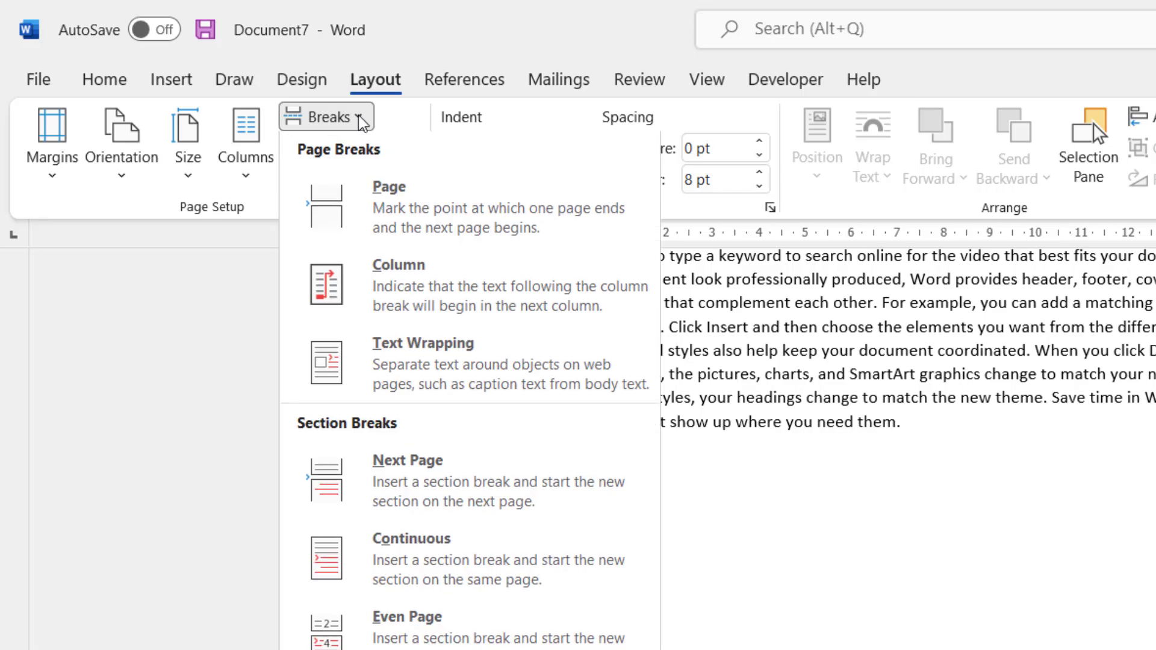
{"action": "left_click", "coordinate": [414, 486]}
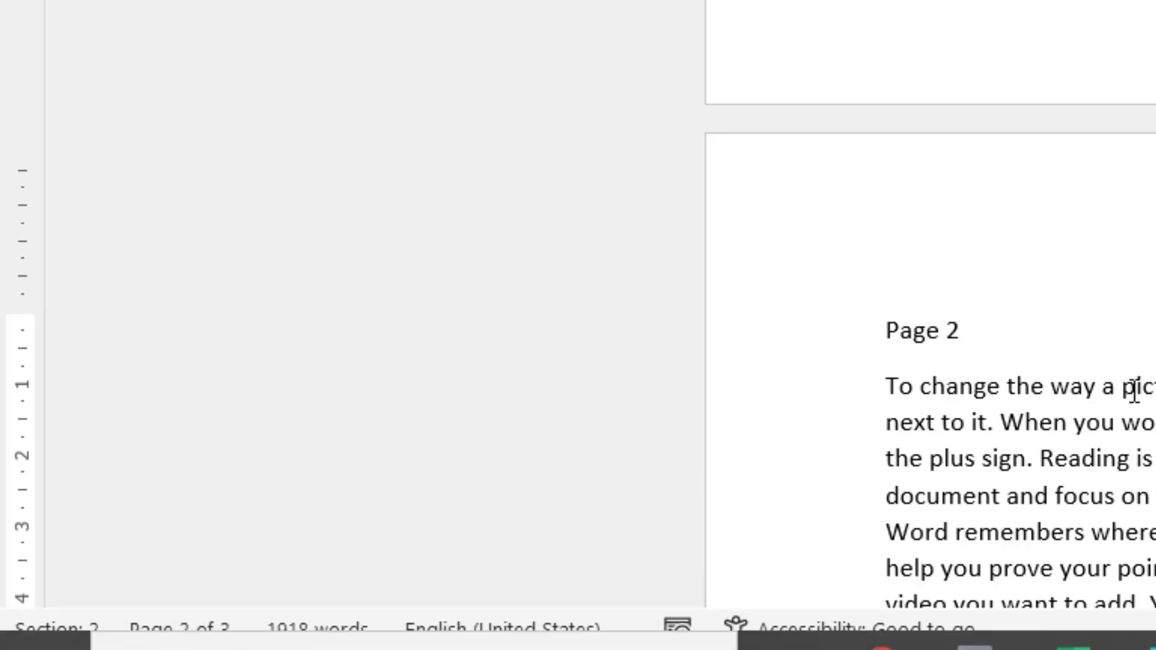
Insert a Next Page section break directly before the "Page 3" line and check the section number on that page
{"action": "scroll", "coordinate": [1011, 426], "scroll_direction": "down", "scroll_amount": 9}
{"action": "scroll", "coordinate": [1011, 425], "scroll_direction": "down", "scroll_amount": 15}
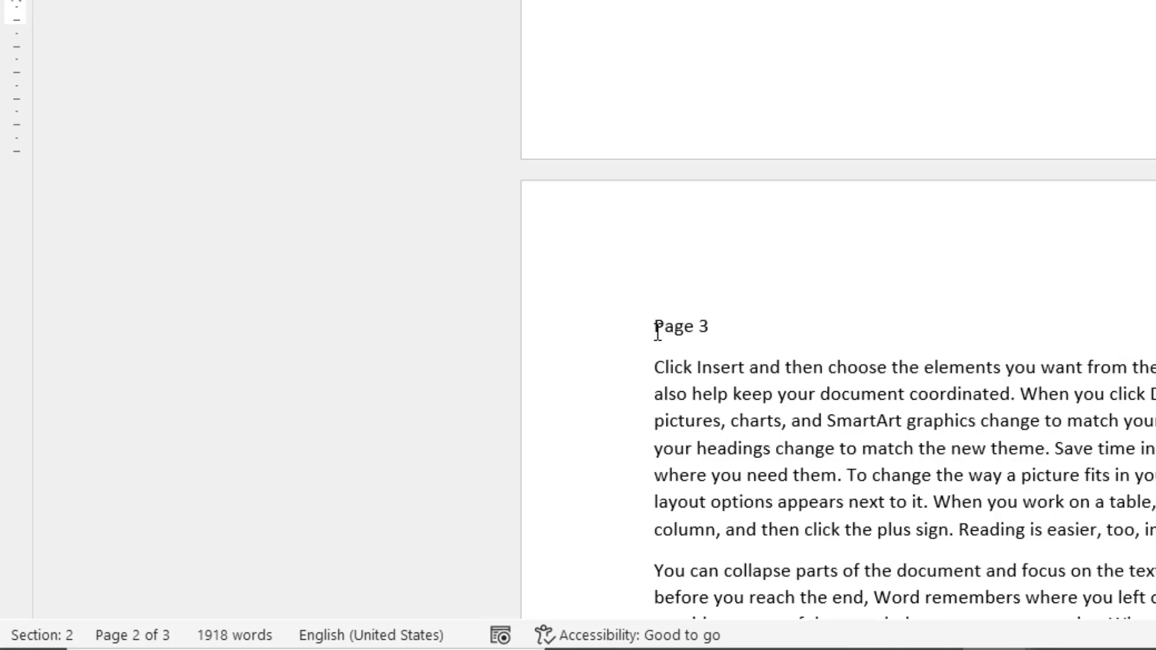
{"action": "left_click", "coordinate": [656, 329]}
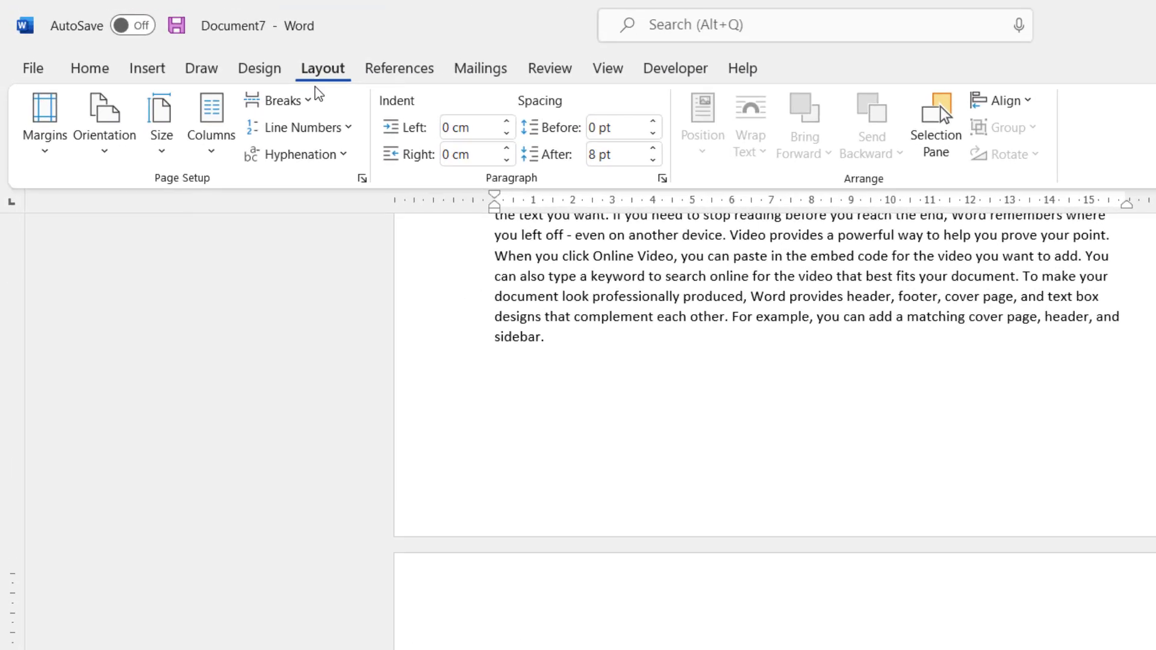
{"action": "left_click", "coordinate": [216, 72]}
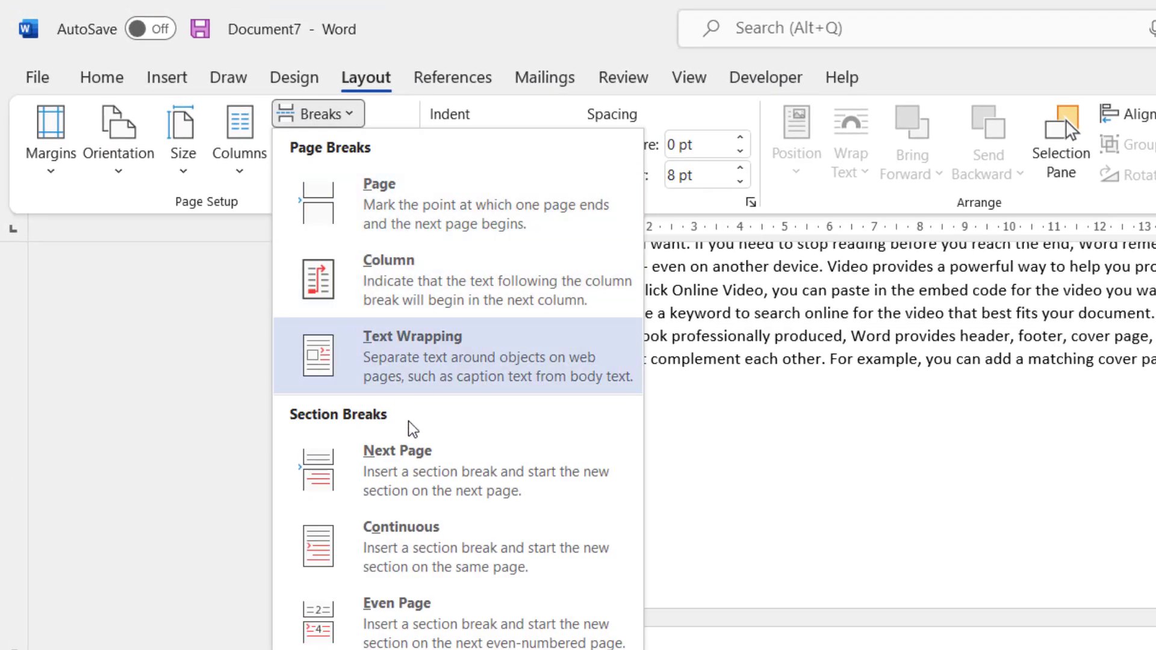
{"action": "left_click", "coordinate": [418, 459]}
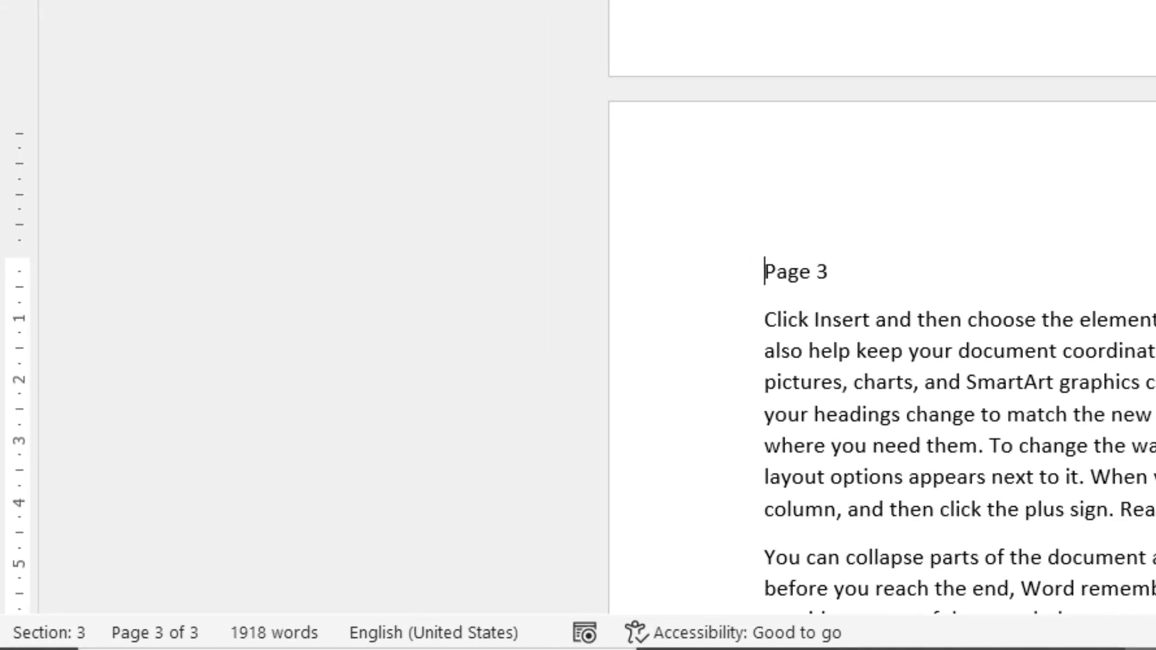
{"action": "scroll", "coordinate": [879, 325], "scroll_direction": "down", "scroll_amount": 15}
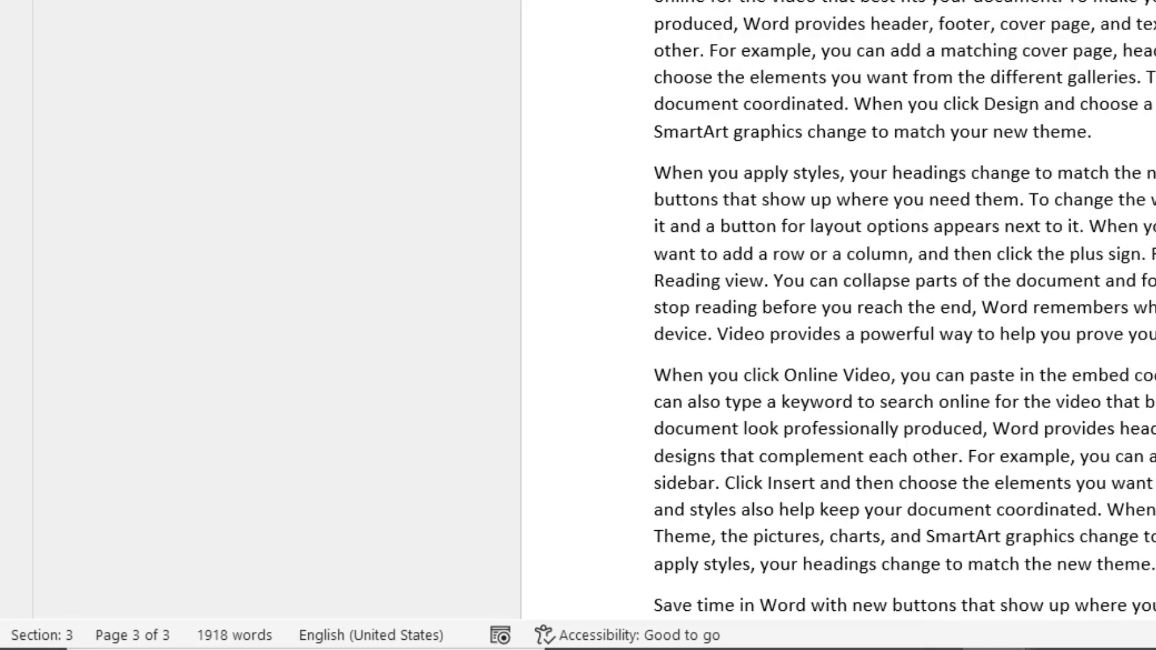
Open the headers for editing from page 1 and unlink the Section 2 header from the previous section
{"action": "key", "text": "ctrl+Home"}
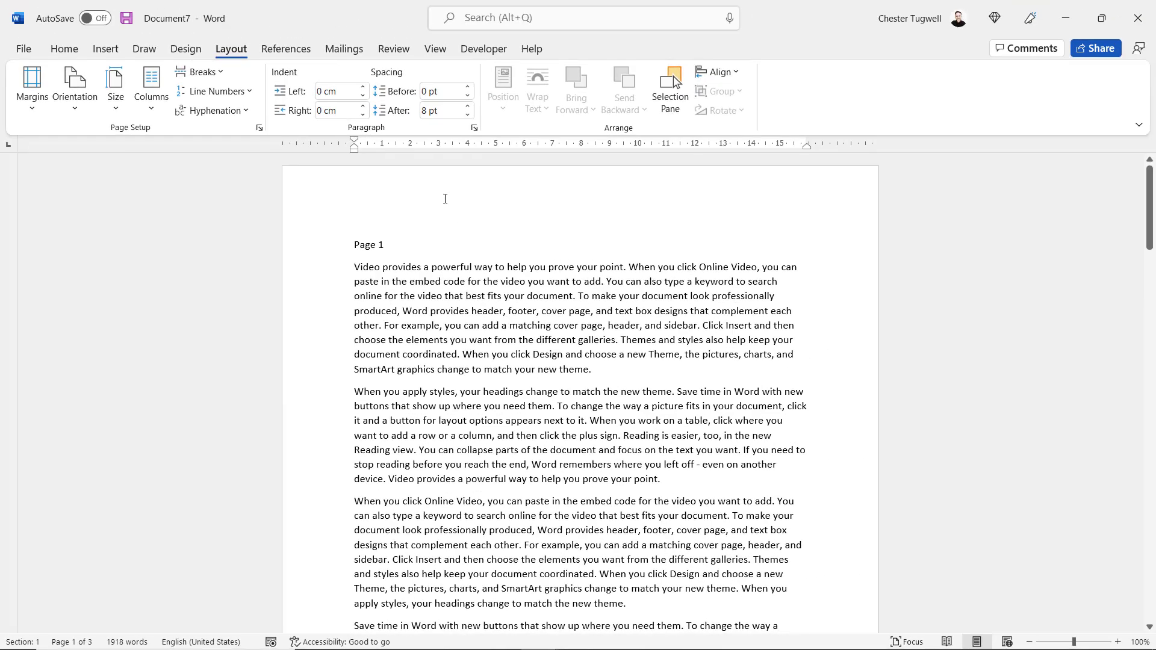
{"action": "double_click", "coordinate": [445, 199]}
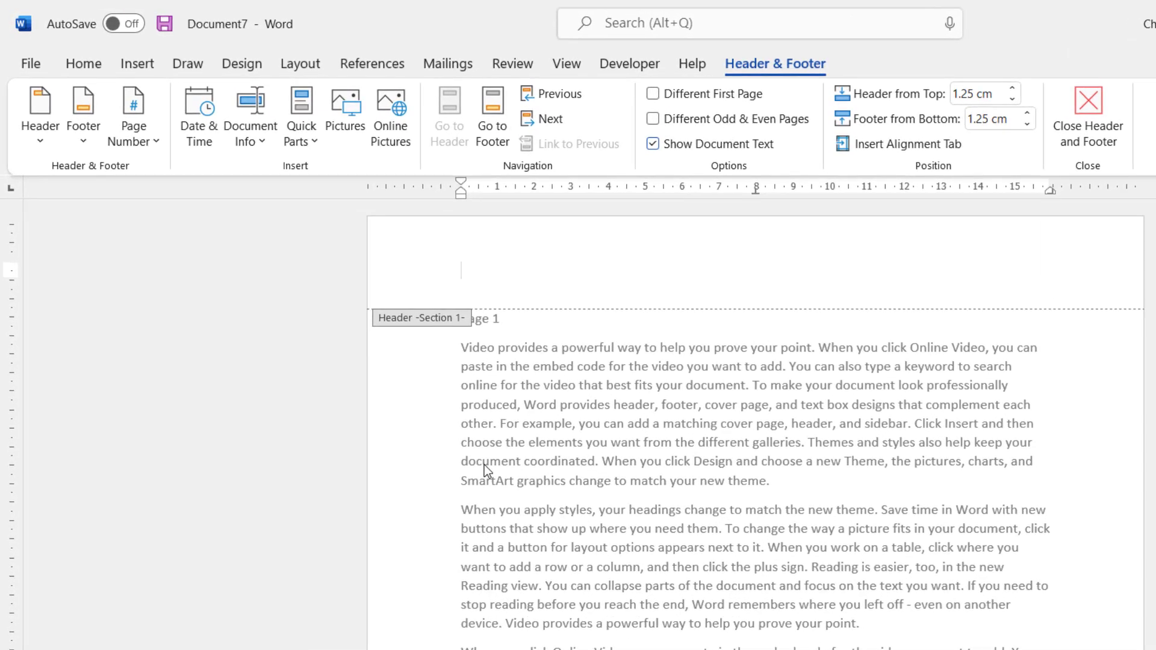
{"action": "scroll", "coordinate": [375, 361], "scroll_direction": "down", "scroll_amount": 3}
{"action": "scroll", "coordinate": [484, 465], "scroll_direction": "down", "scroll_amount": 15}
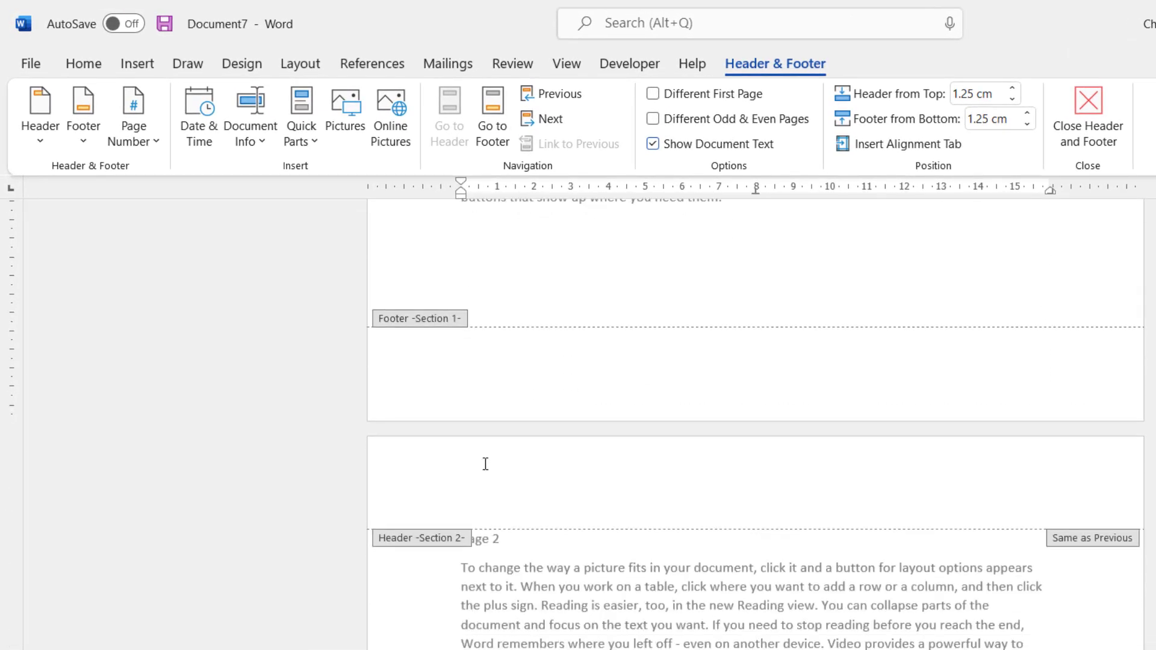
{"action": "scroll", "coordinate": [543, 538], "scroll_direction": "down", "scroll_amount": 2}
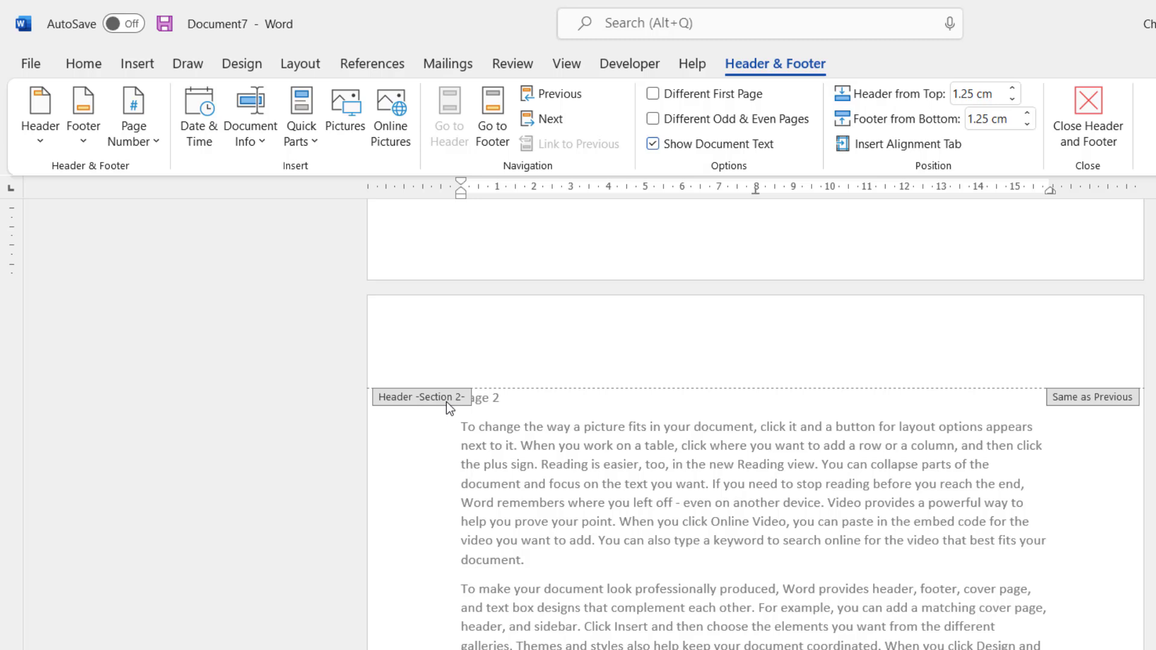
{"action": "left_click", "coordinate": [600, 372]}
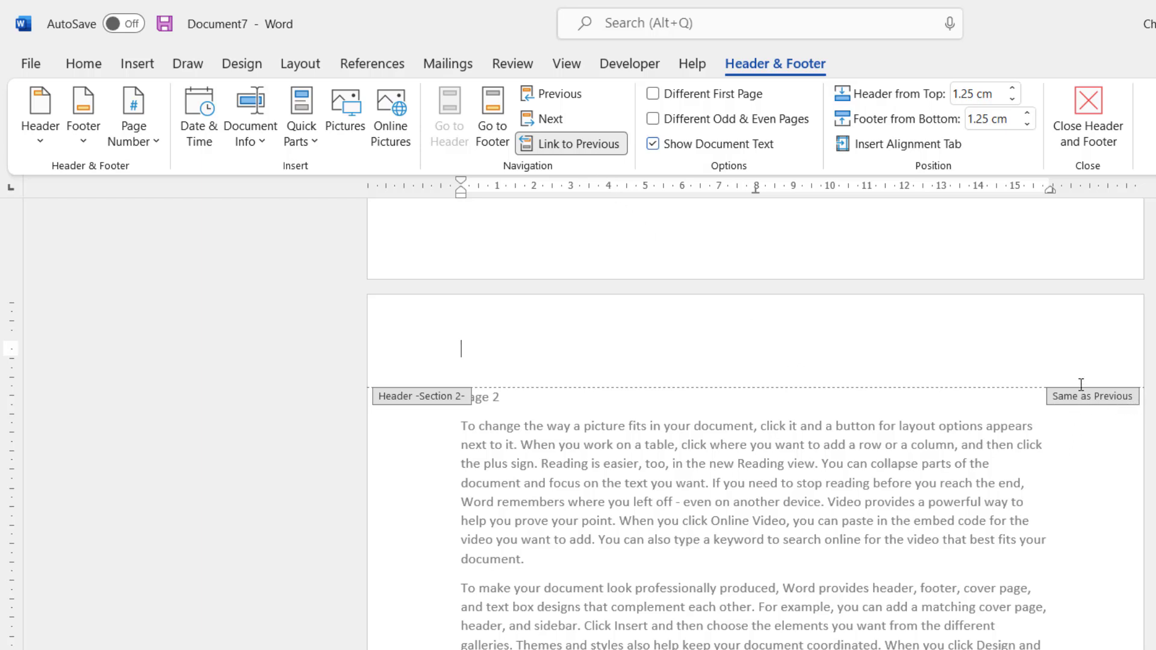
{"action": "left_click", "coordinate": [573, 147]}
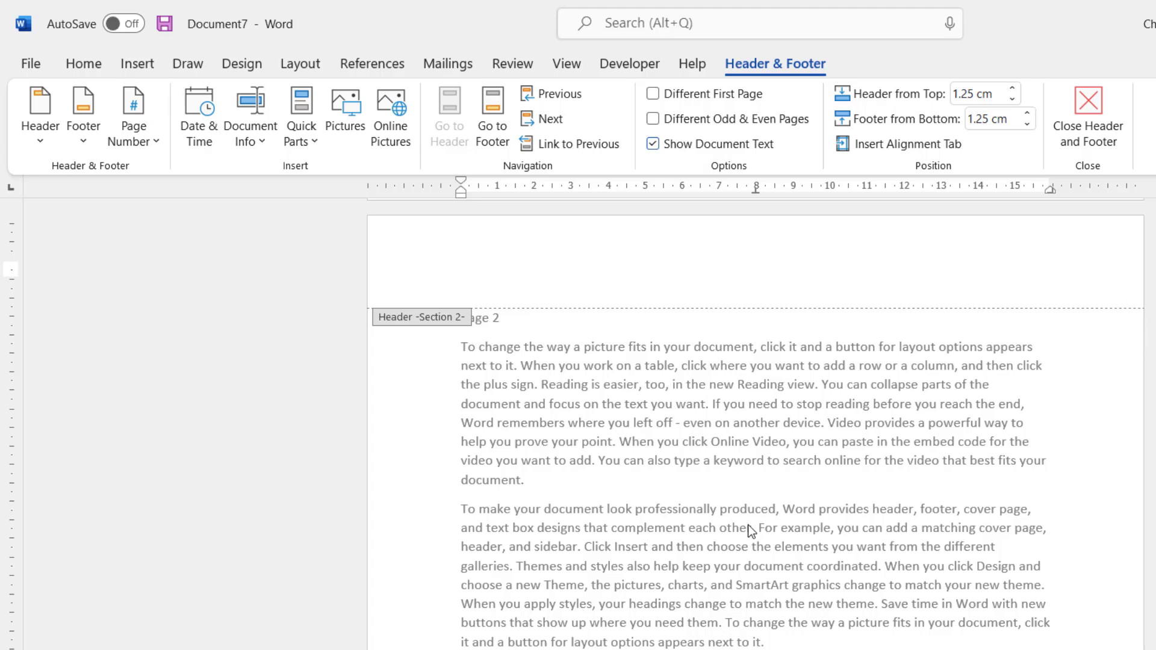
Unlink the Section 3 header on page 3 from the previous section
{"action": "scroll", "coordinate": [748, 525], "scroll_direction": "down", "scroll_amount": 10}
{"action": "scroll", "coordinate": [749, 526], "scroll_direction": "down", "scroll_amount": 8}
{"action": "left_click", "coordinate": [549, 358]}
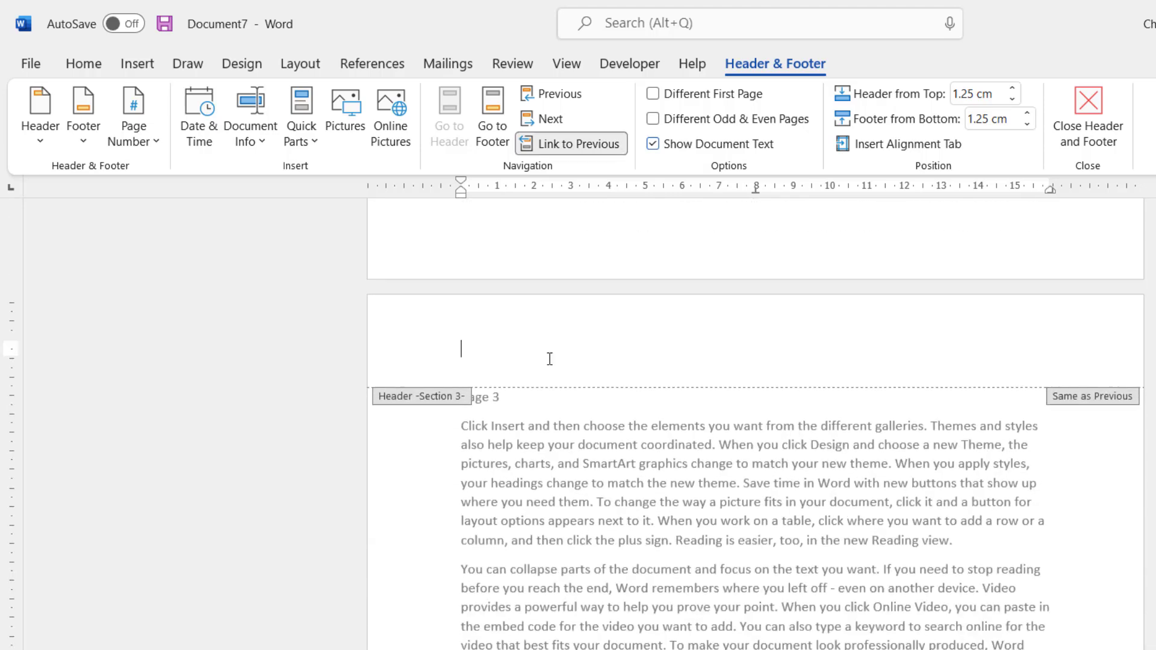
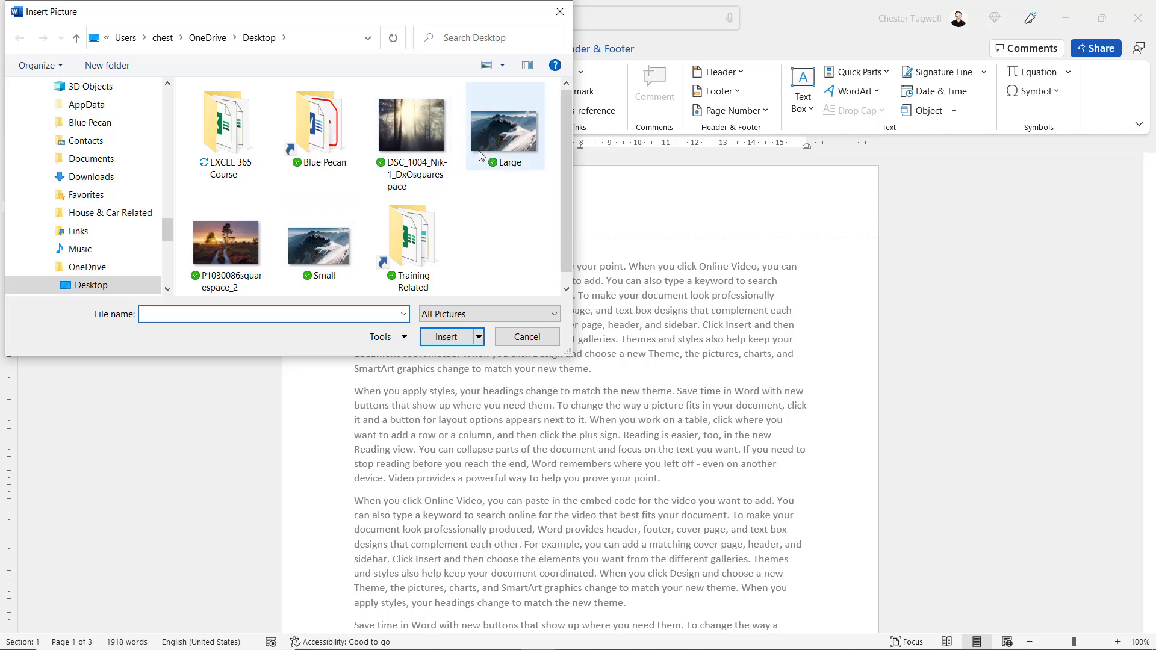
Insert the picture file "Large" from the Desktop into the Section 1 header and place it behind the text
{"action": "left_click", "coordinate": [491, 150]}
{"action": "left_click", "coordinate": [464, 338]}
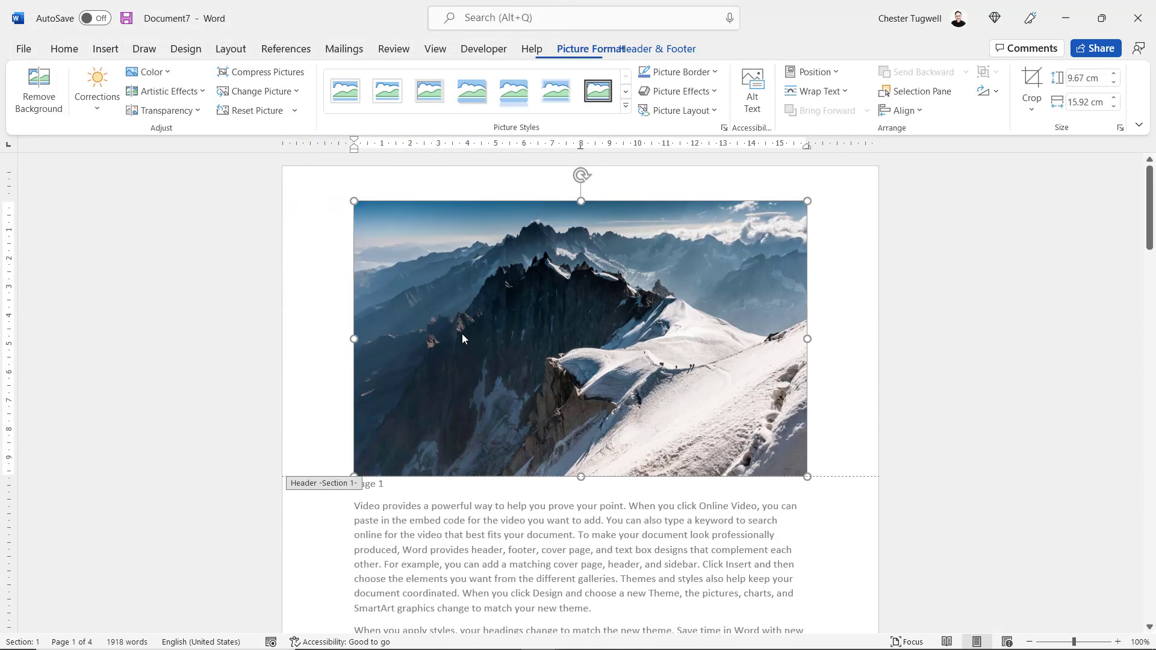
{"action": "left_click", "coordinate": [829, 211]}
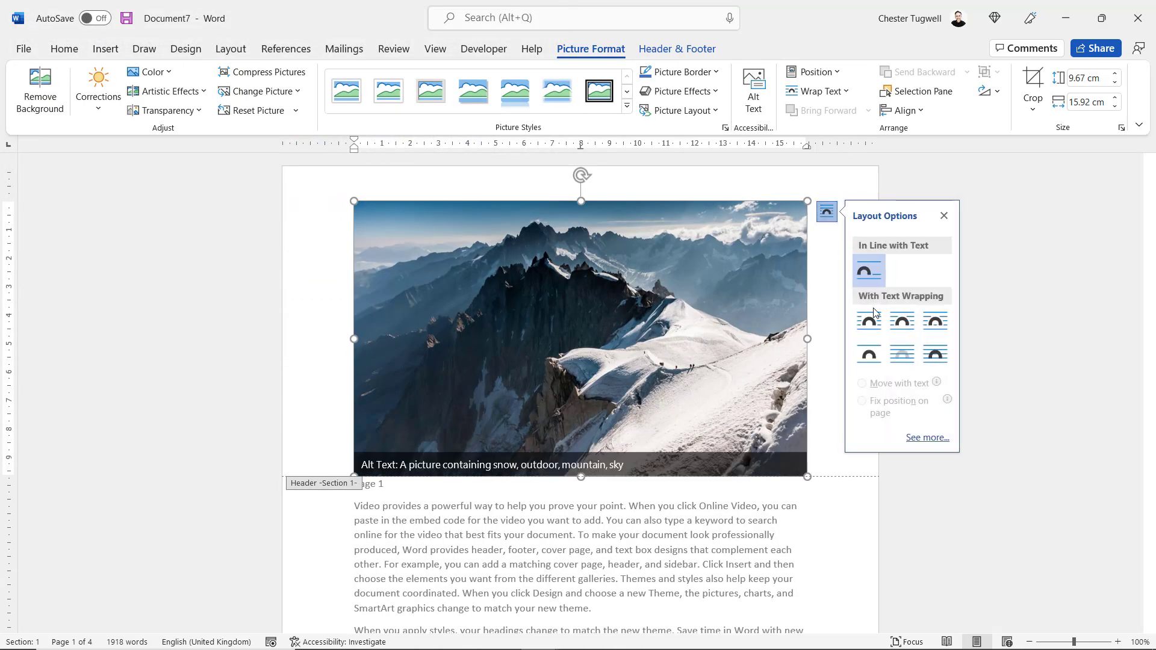
{"action": "left_click", "coordinate": [902, 354]}
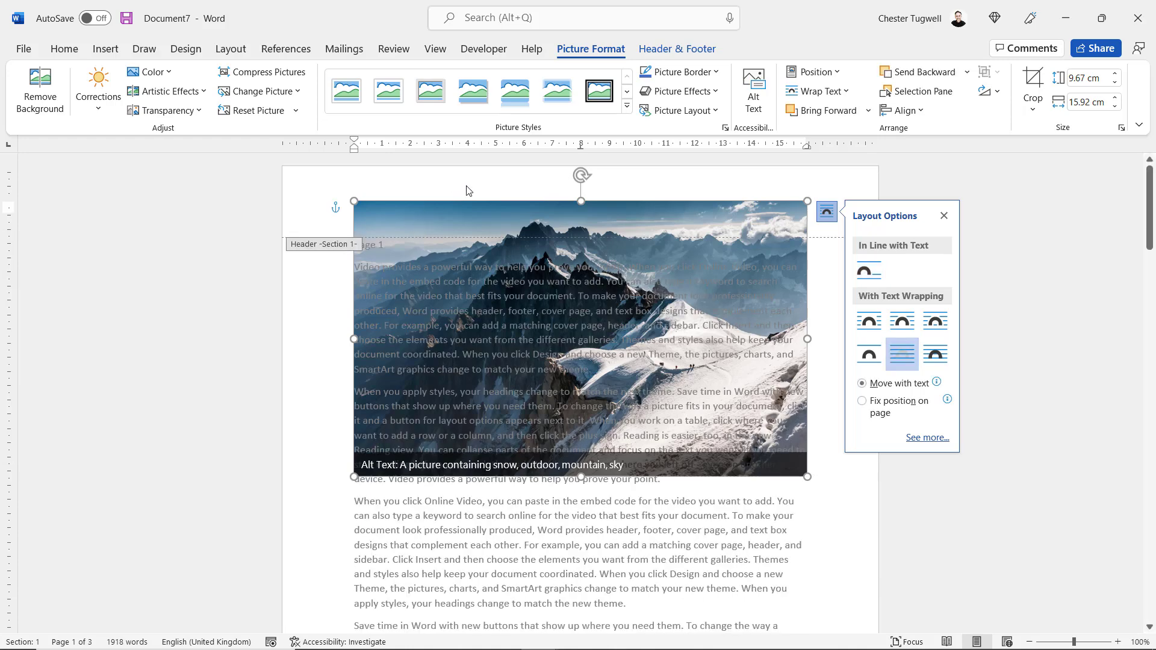
Set the mountain picture's height to 29.7 cm and move it to the page's top-left corner so it covers page 1
{"action": "left_click", "coordinate": [677, 49]}
{"action": "left_click", "coordinate": [590, 50]}
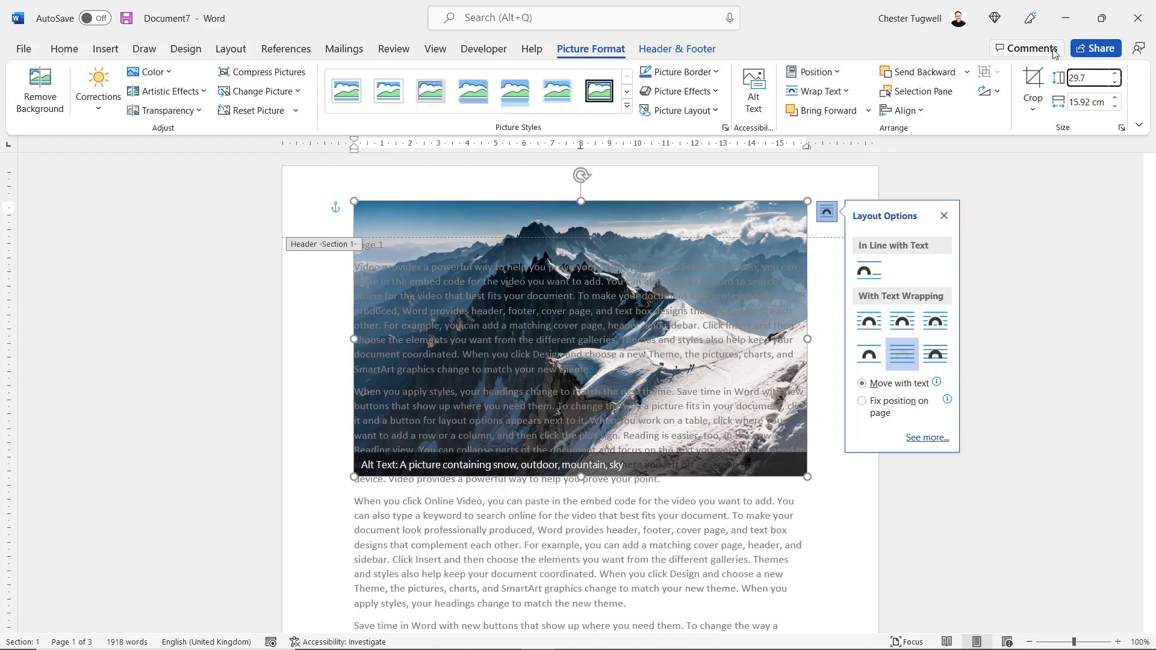
{"action": "key", "text": "Return"}
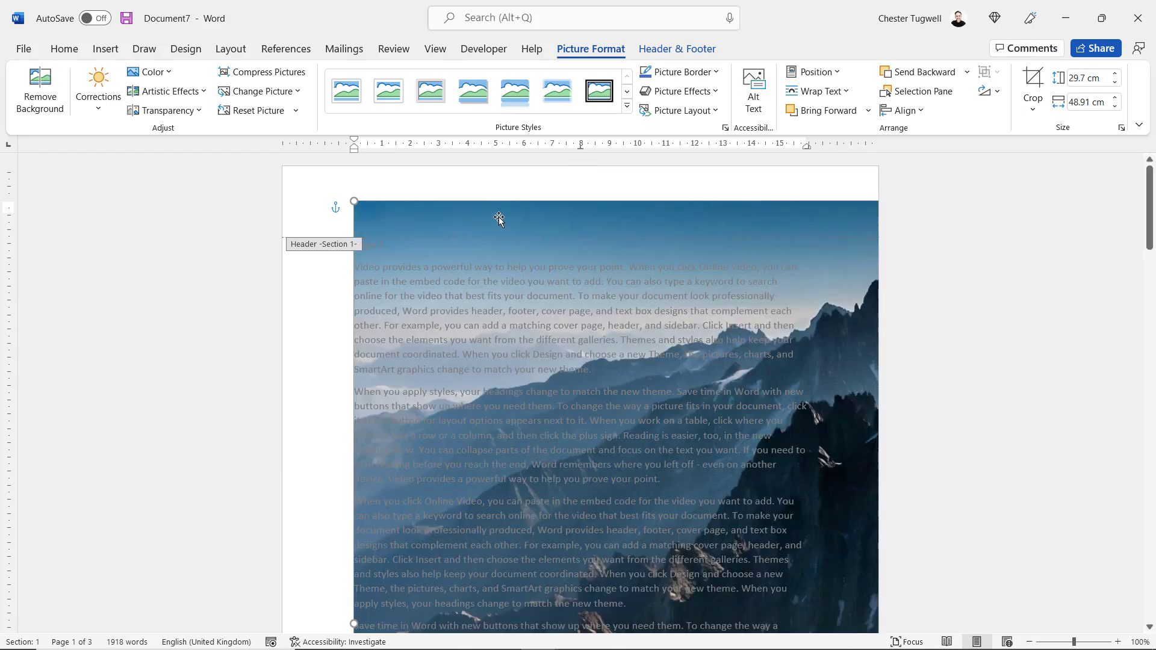
{"action": "left_click_drag", "start_coordinate": [499, 218], "coordinate": [297, 181]}
Insert the picture file DSC_1004_Nik-1_DxOsquarespace into the Section 2 header and place it behind the text
{"action": "scroll", "coordinate": [541, 364], "scroll_direction": "down", "scroll_amount": 13}
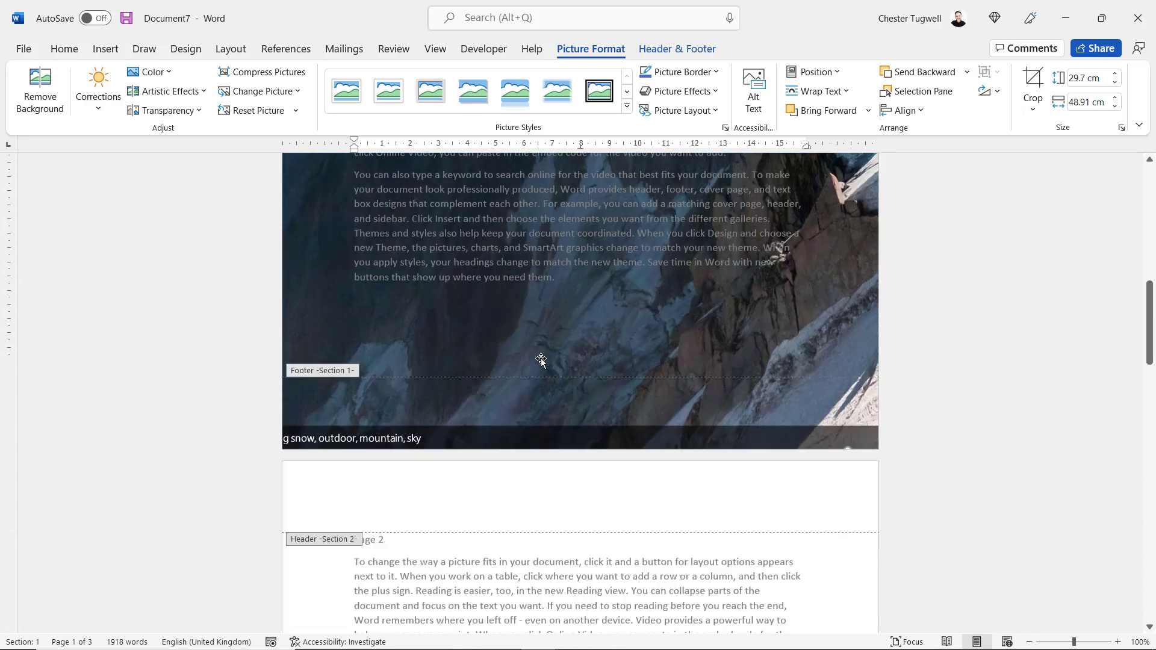
{"action": "scroll", "coordinate": [541, 362], "scroll_direction": "down", "scroll_amount": 4}
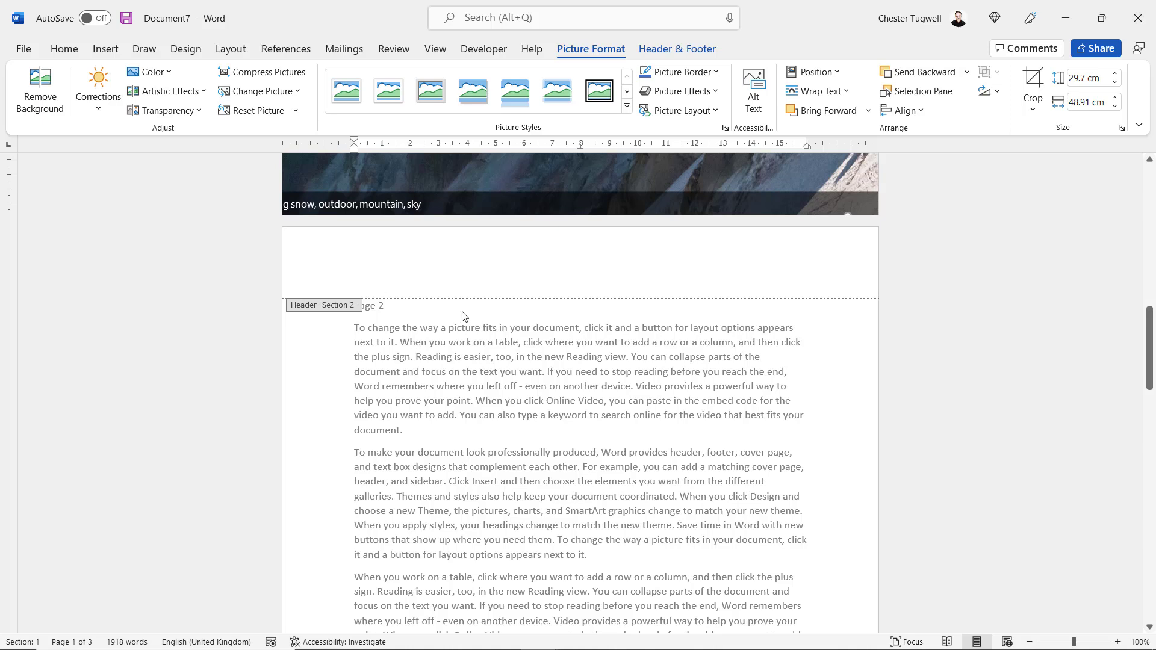
{"action": "left_click", "coordinate": [408, 269]}
{"action": "left_click", "coordinate": [112, 51]}
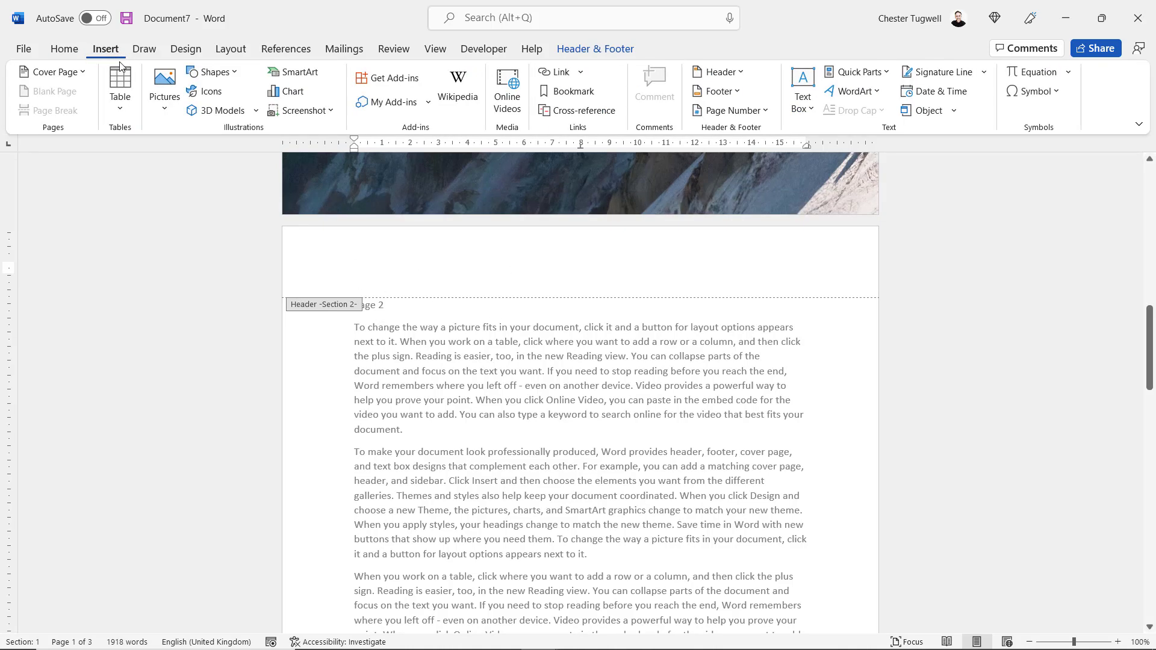
{"action": "left_click", "coordinate": [175, 109]}
{"action": "left_click", "coordinate": [190, 156]}
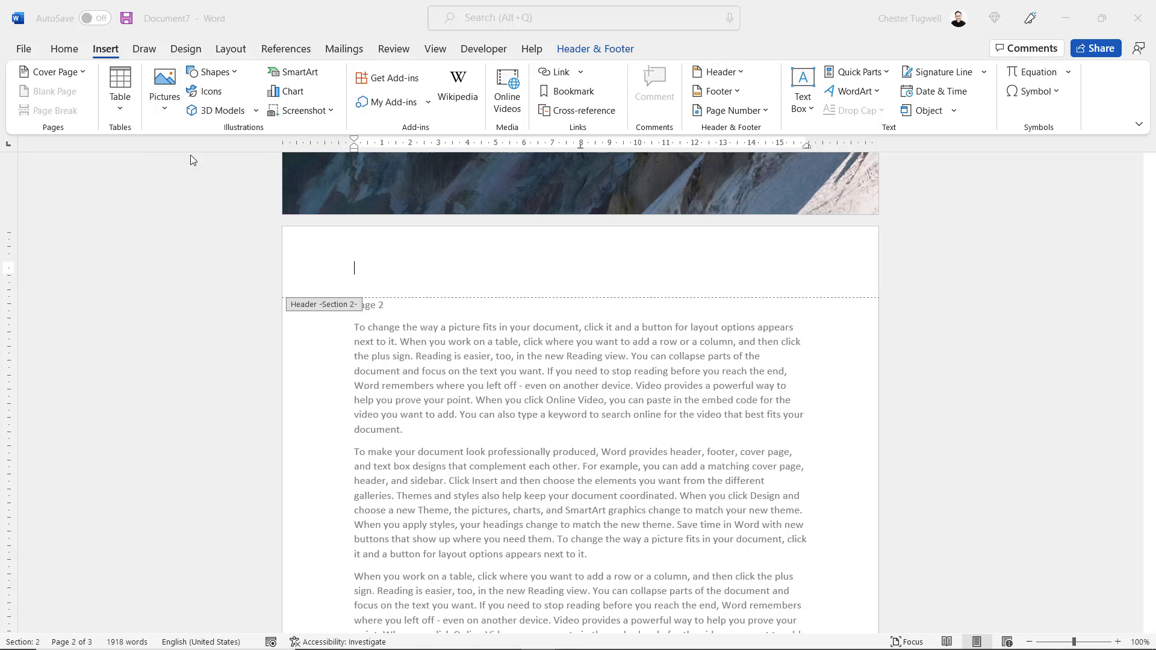
{"action": "left_click", "coordinate": [418, 149]}
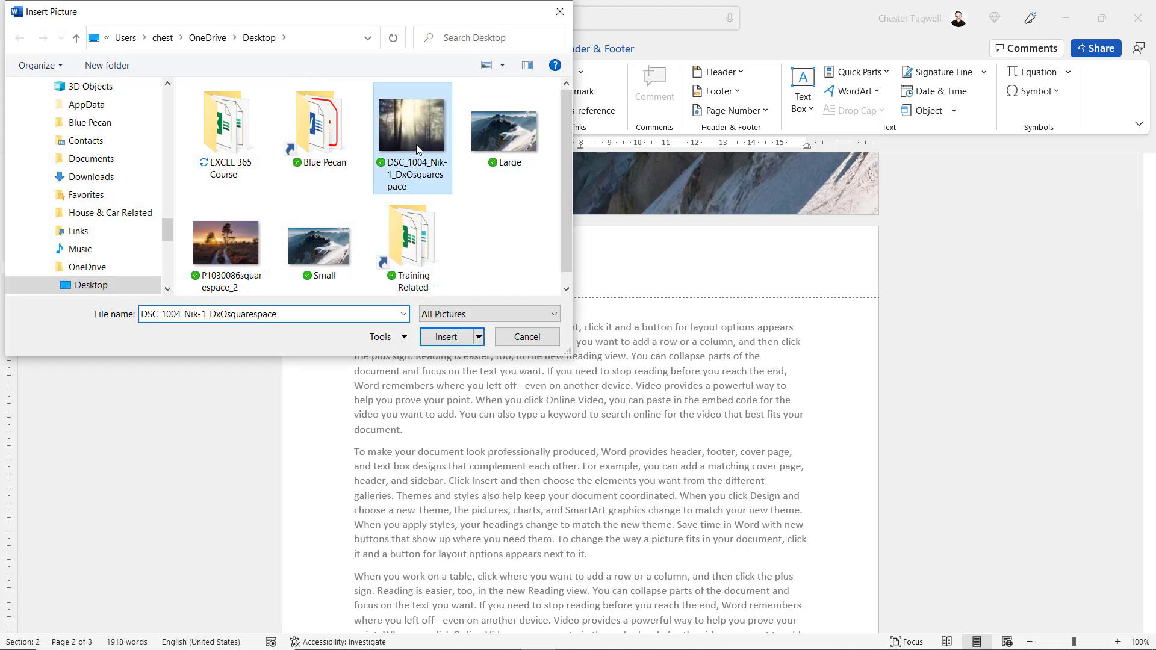
{"action": "left_click", "coordinate": [446, 337]}
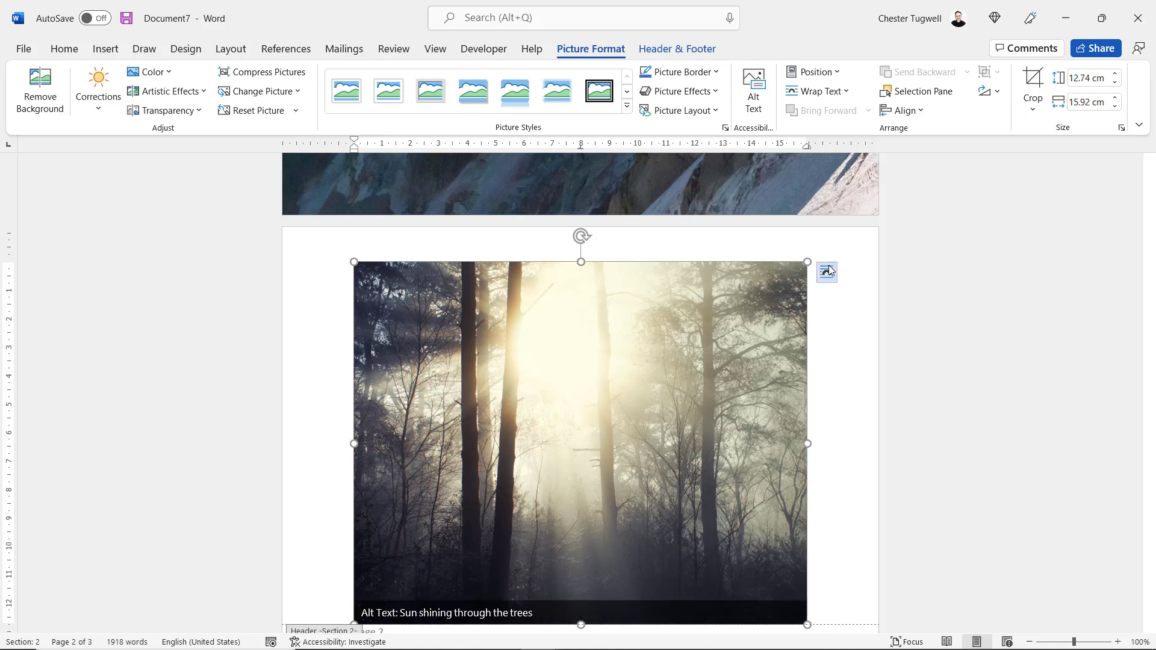
{"action": "left_click", "coordinate": [826, 272]}
{"action": "left_click", "coordinate": [902, 415]}
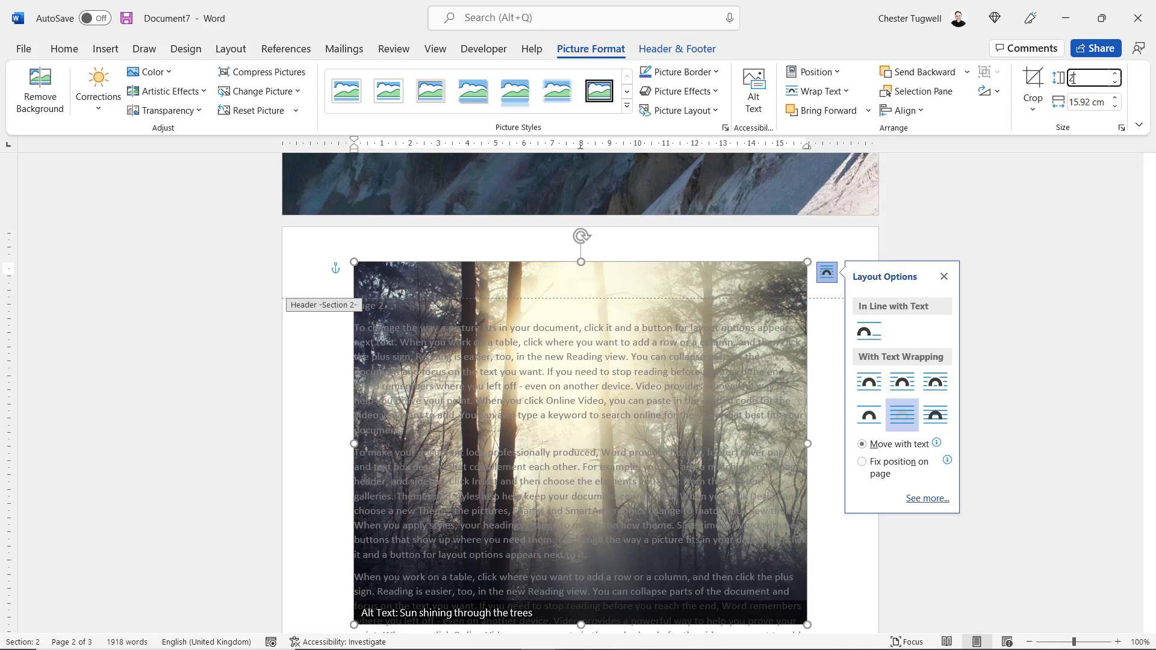
Set the forest picture's height to 29.7 cm and move it to the page's top-left corner so it covers page 2
{"action": "left_click", "coordinate": [1074, 78]}
{"action": "type", "text": "29.7"}
{"action": "key", "text": "Return"}
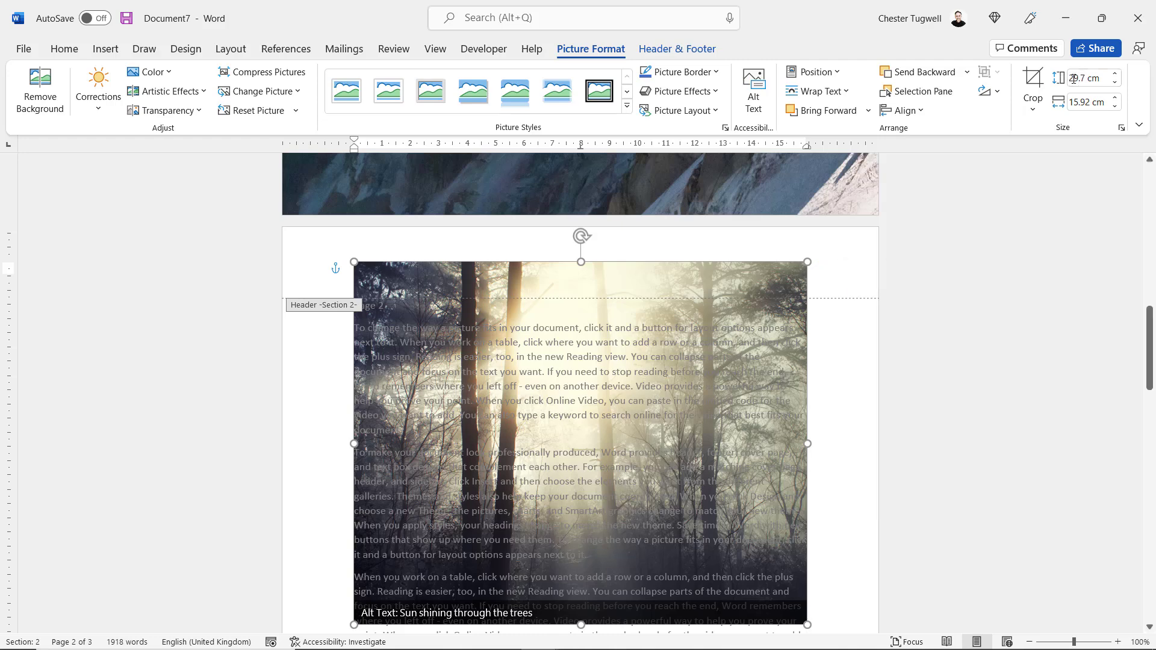
{"action": "left_click_drag", "start_coordinate": [509, 271], "coordinate": [371, 235]}
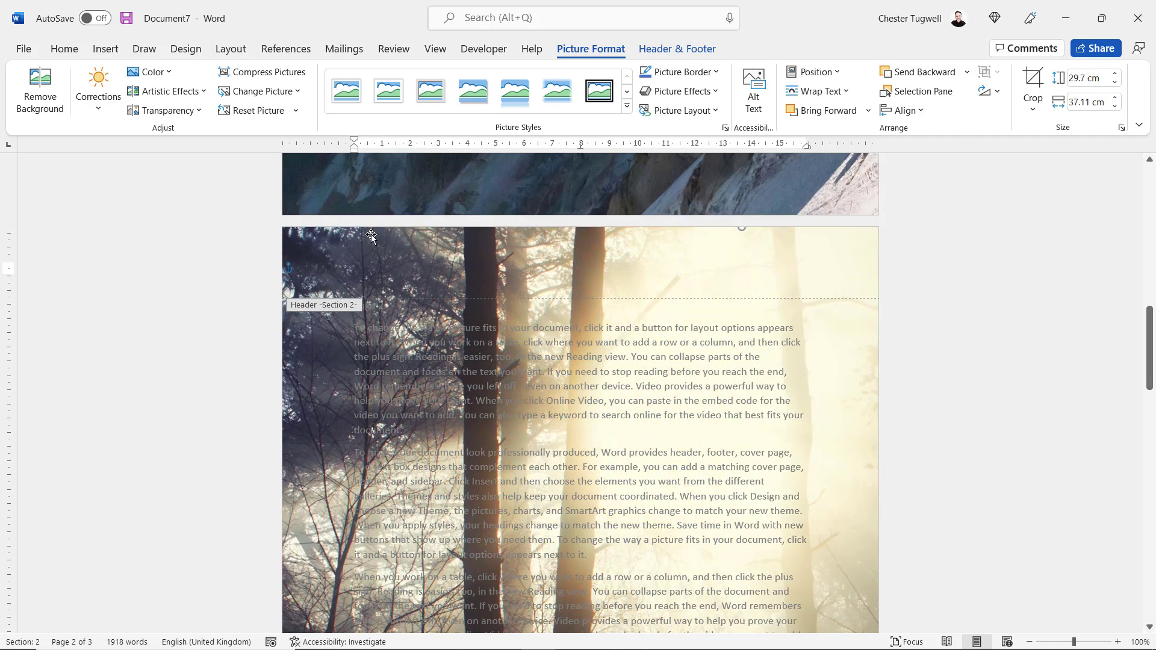
Insert the picture file P1030086squarespace_2 into the Section 3 header and place it behind the text
{"action": "scroll", "coordinate": [578, 405], "scroll_direction": "down", "scroll_amount": 15}
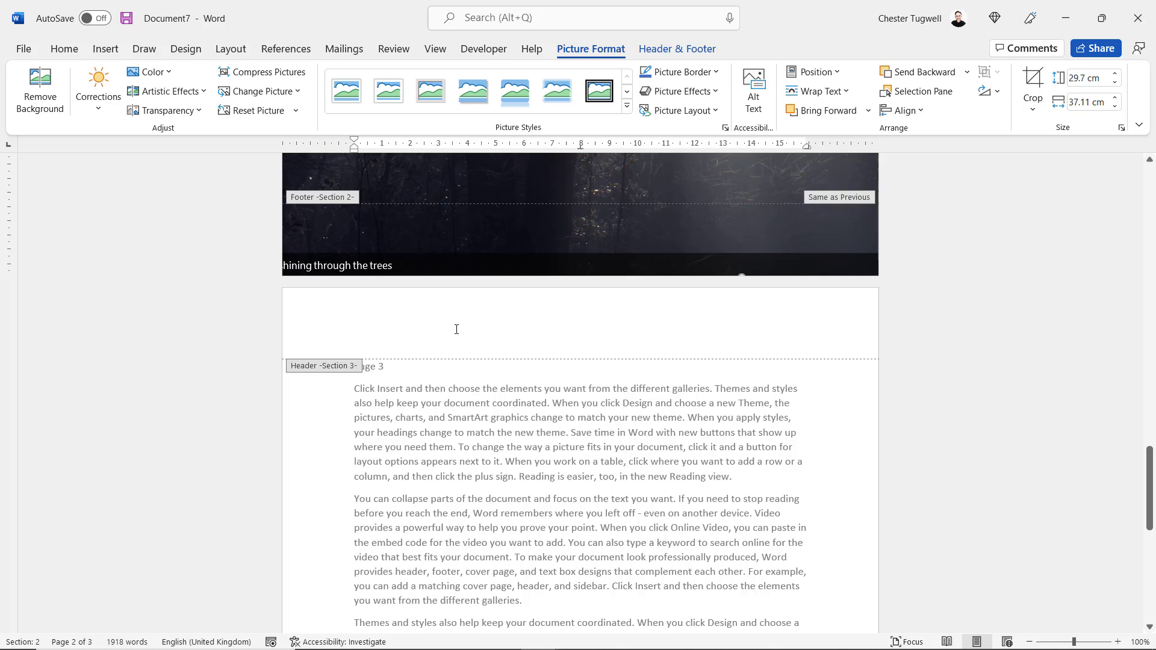
{"action": "left_click", "coordinate": [457, 330]}
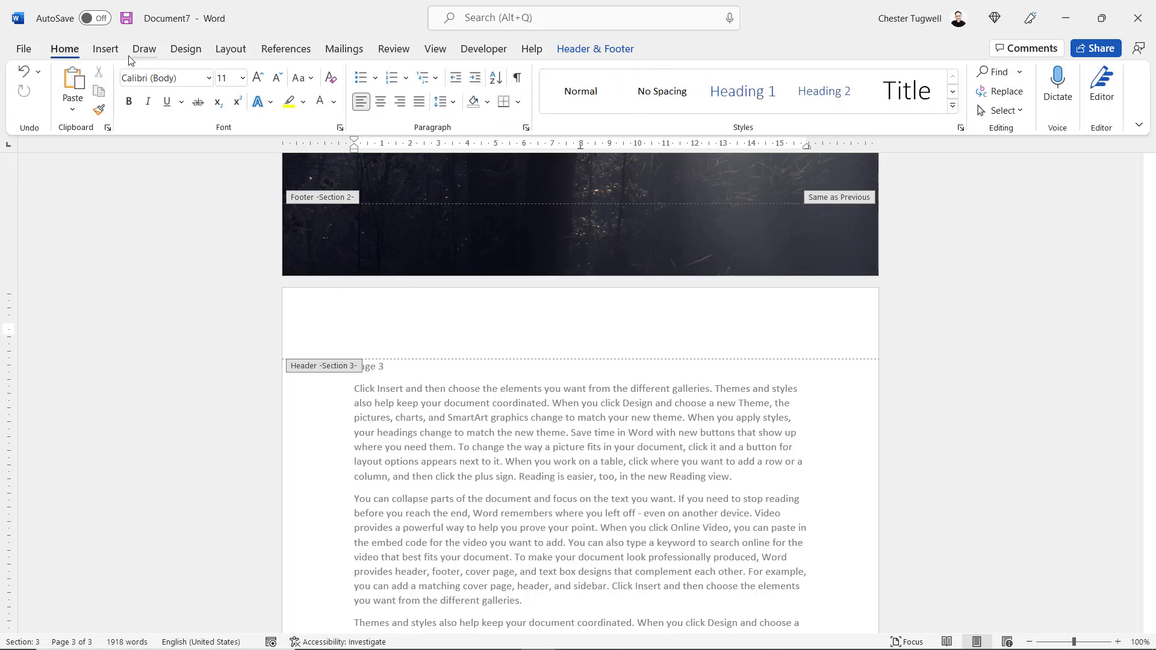
{"action": "left_click", "coordinate": [105, 49]}
{"action": "left_click", "coordinate": [164, 93]}
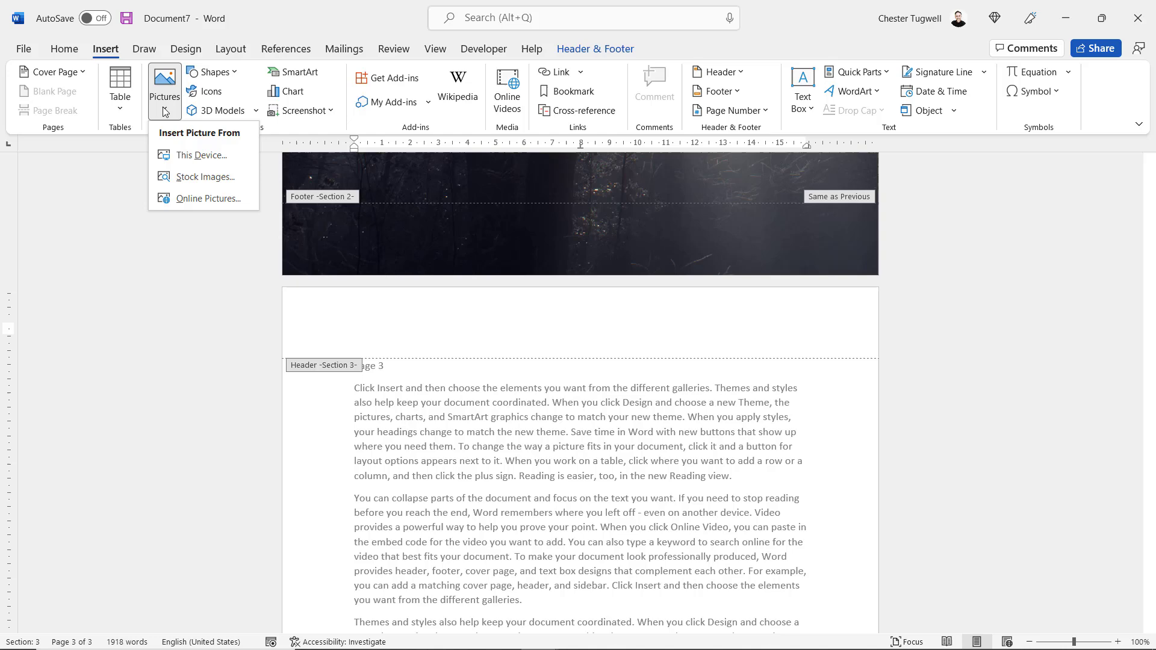
{"action": "left_click", "coordinate": [185, 155]}
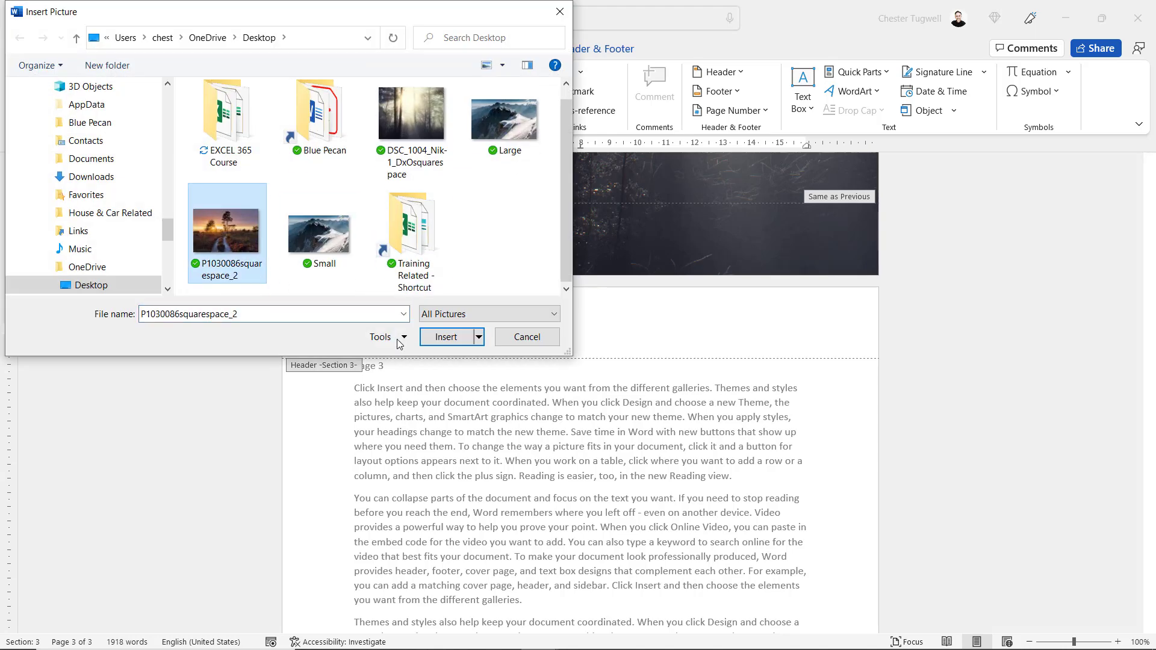
{"action": "left_click", "coordinate": [446, 337]}
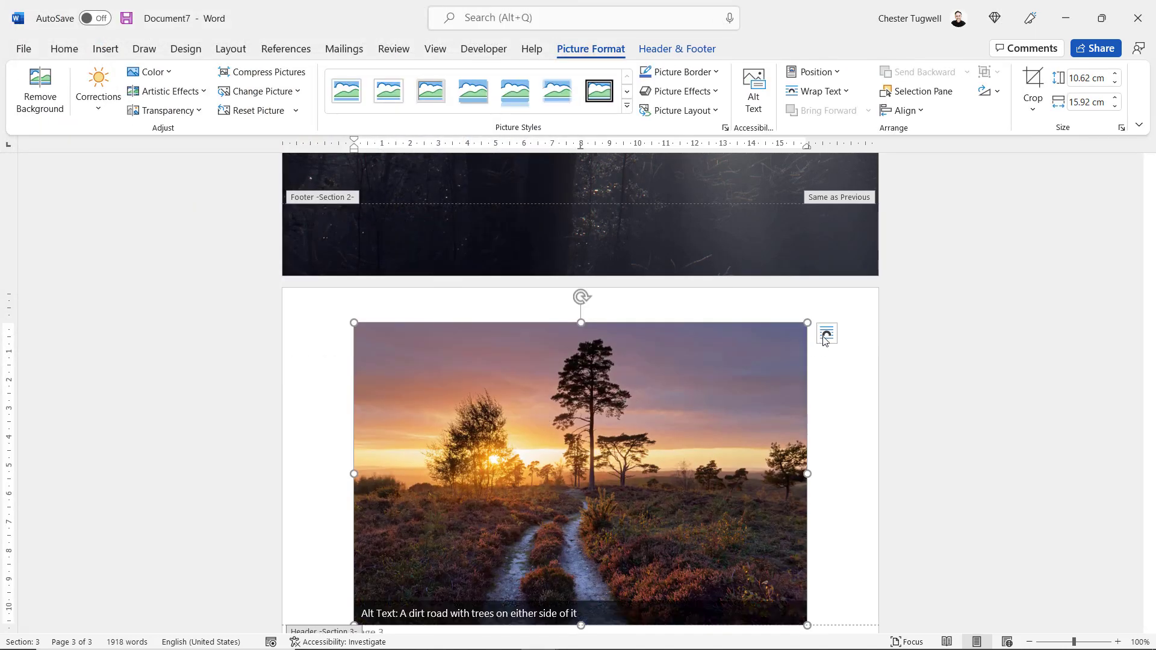
{"action": "left_click", "coordinate": [826, 335]}
{"action": "left_click", "coordinate": [902, 476]}
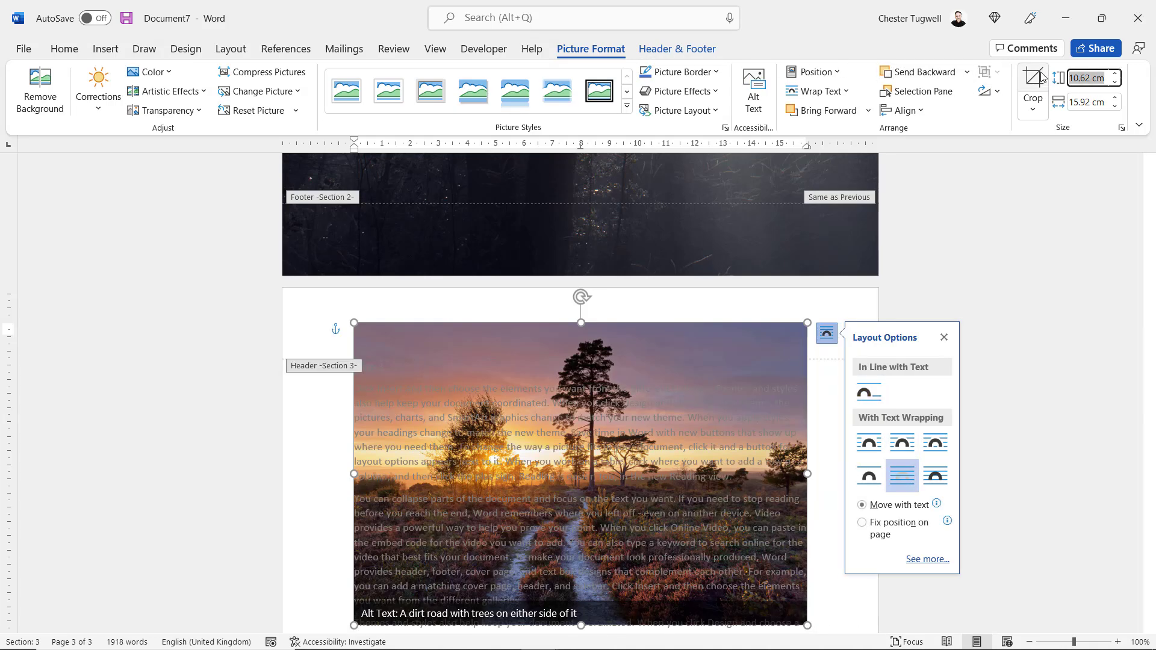
Set the sunset picture's height to 29.7 cm and move it to the page's top-left corner so it covers page 3
{"action": "type", "text": "29.7"}
{"action": "key", "text": "Return"}
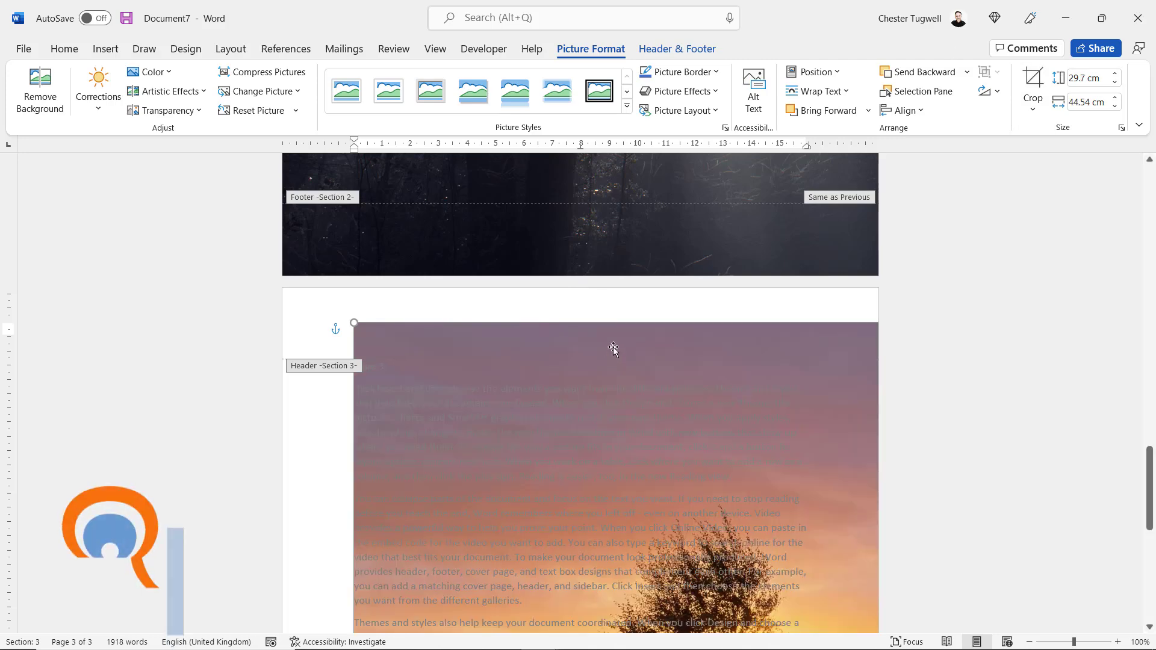
{"action": "left_click_drag", "start_coordinate": [613, 350], "coordinate": [328, 311]}
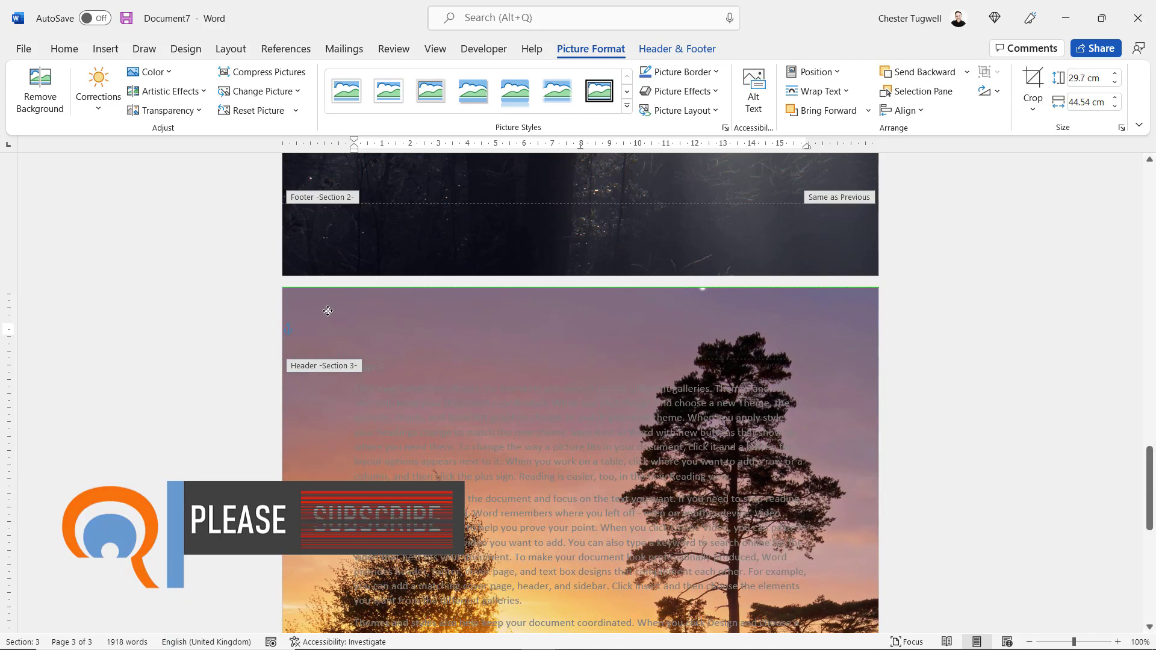
Close the header and check the picture backgrounds on all three pages
{"action": "scroll", "coordinate": [327, 310], "scroll_direction": "down", "scroll_amount": 3}
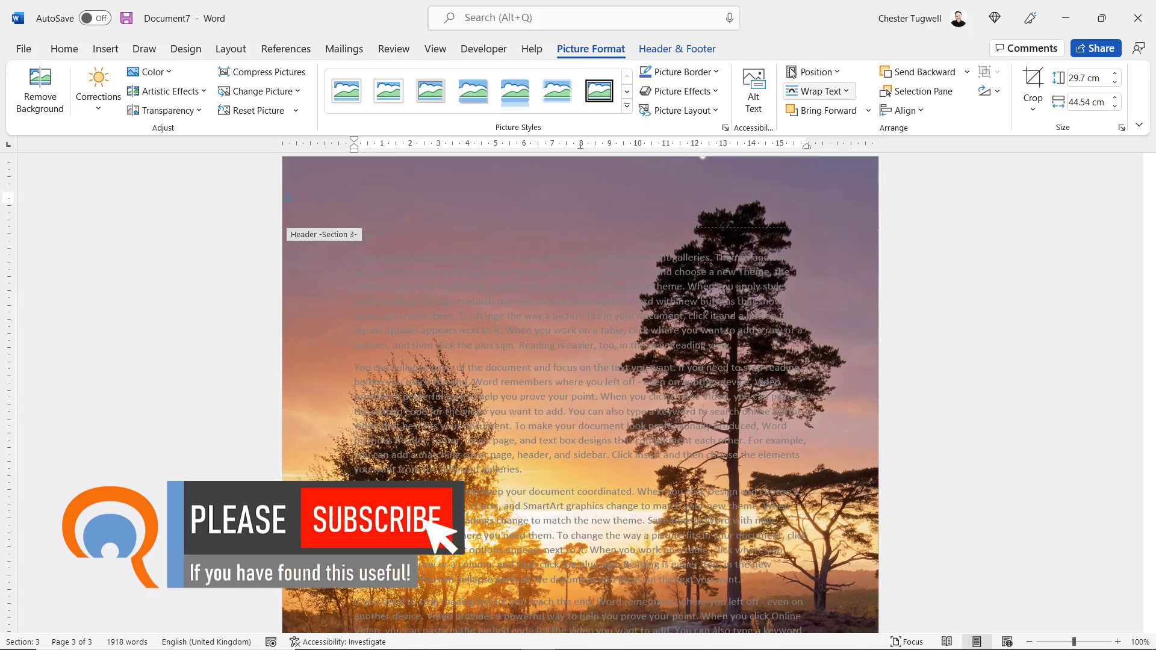
{"action": "left_click", "coordinate": [676, 48]}
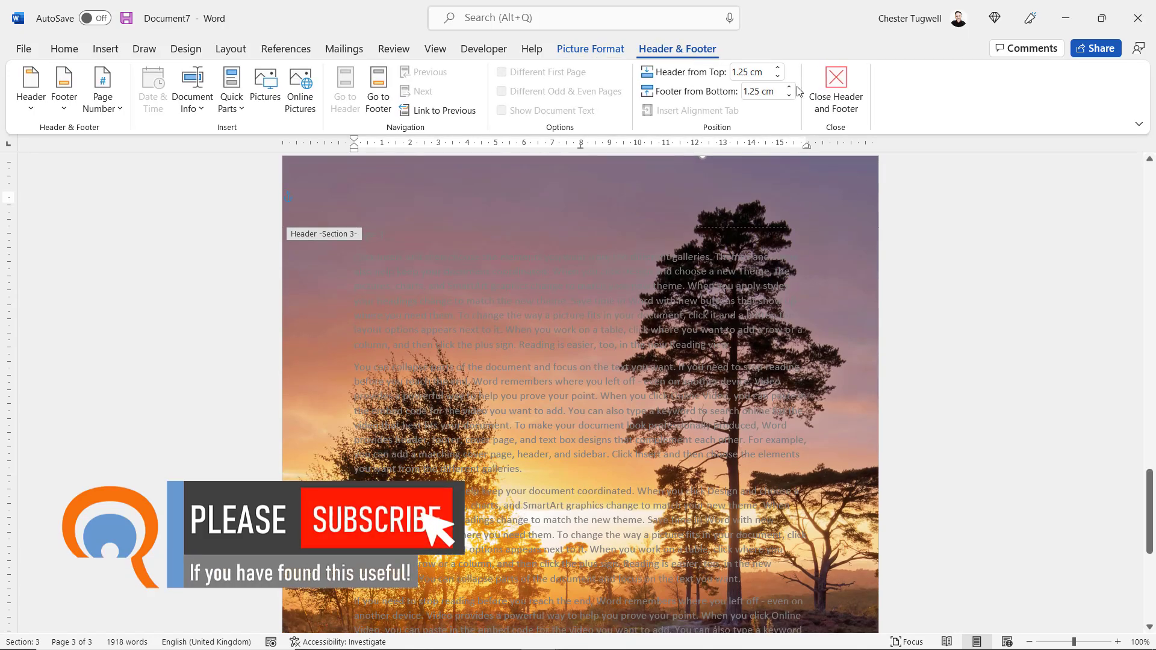
{"action": "left_click", "coordinate": [849, 111]}
{"action": "scroll", "coordinate": [918, 350], "scroll_direction": "up", "scroll_amount": 2}
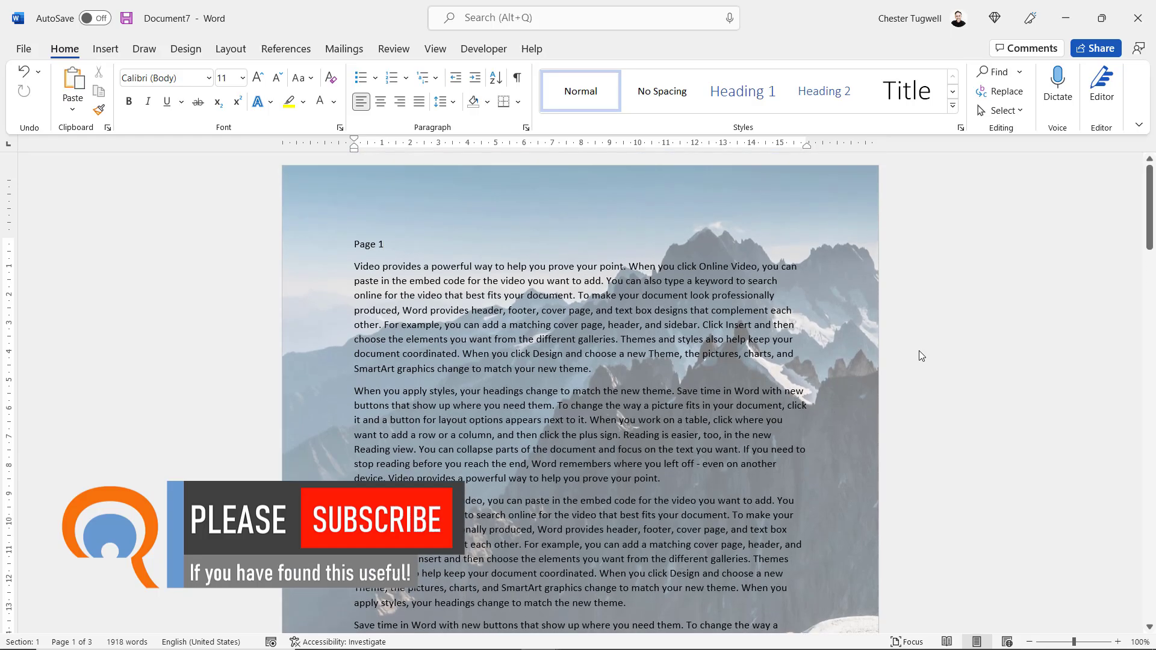
{"action": "scroll", "coordinate": [919, 350], "scroll_direction": "down", "scroll_amount": 13}
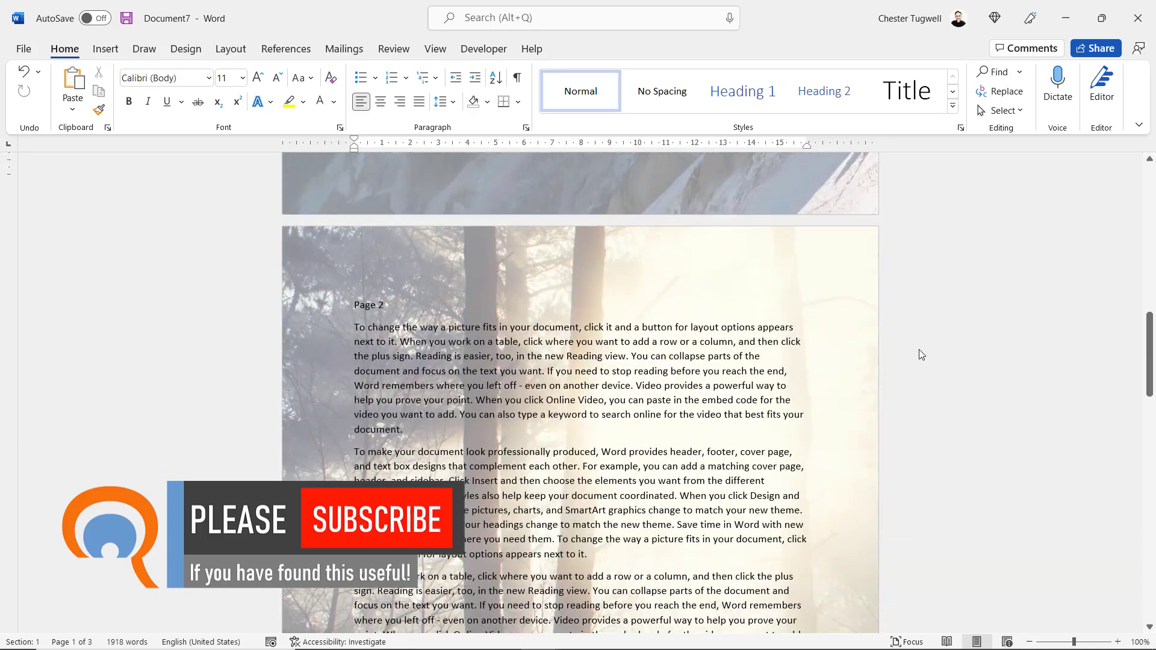
{"action": "scroll", "coordinate": [919, 349], "scroll_direction": "down", "scroll_amount": 10}
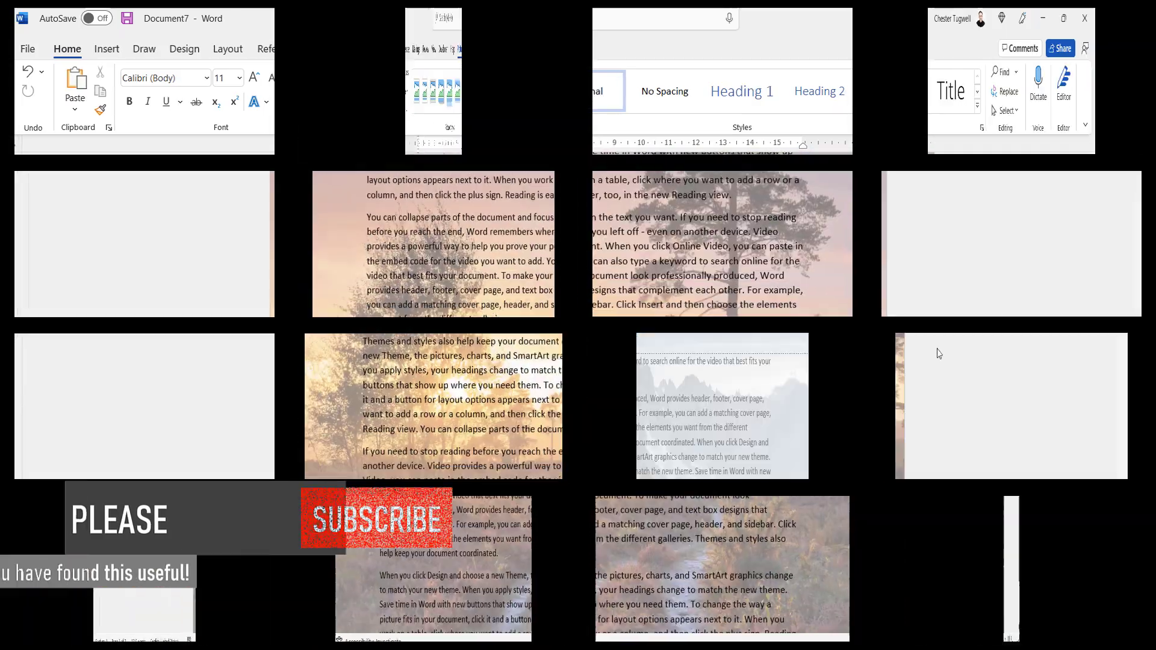